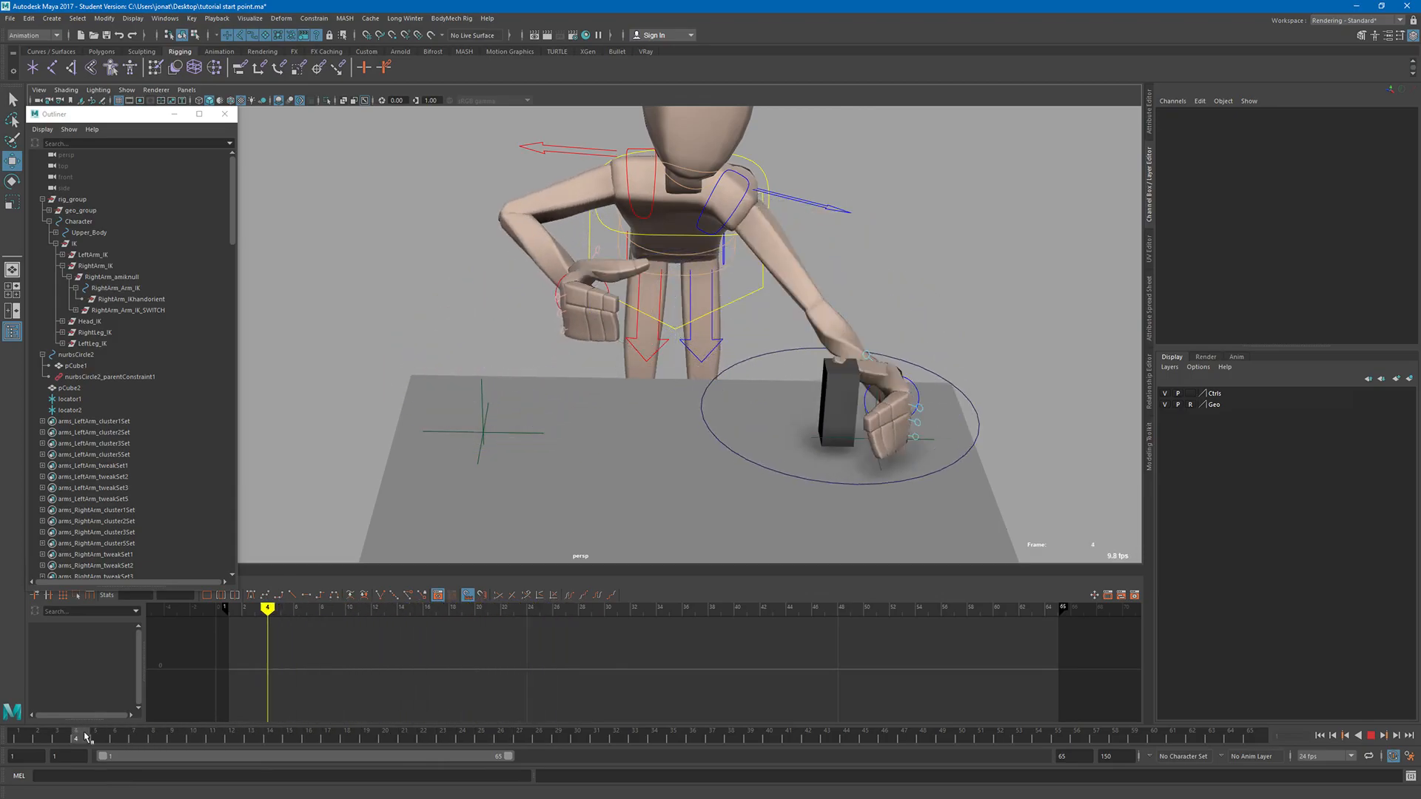
# Step: Play back the finished animation of the hand picking up the block and stop the playback
pyautogui.hotkey('alt', 'v')
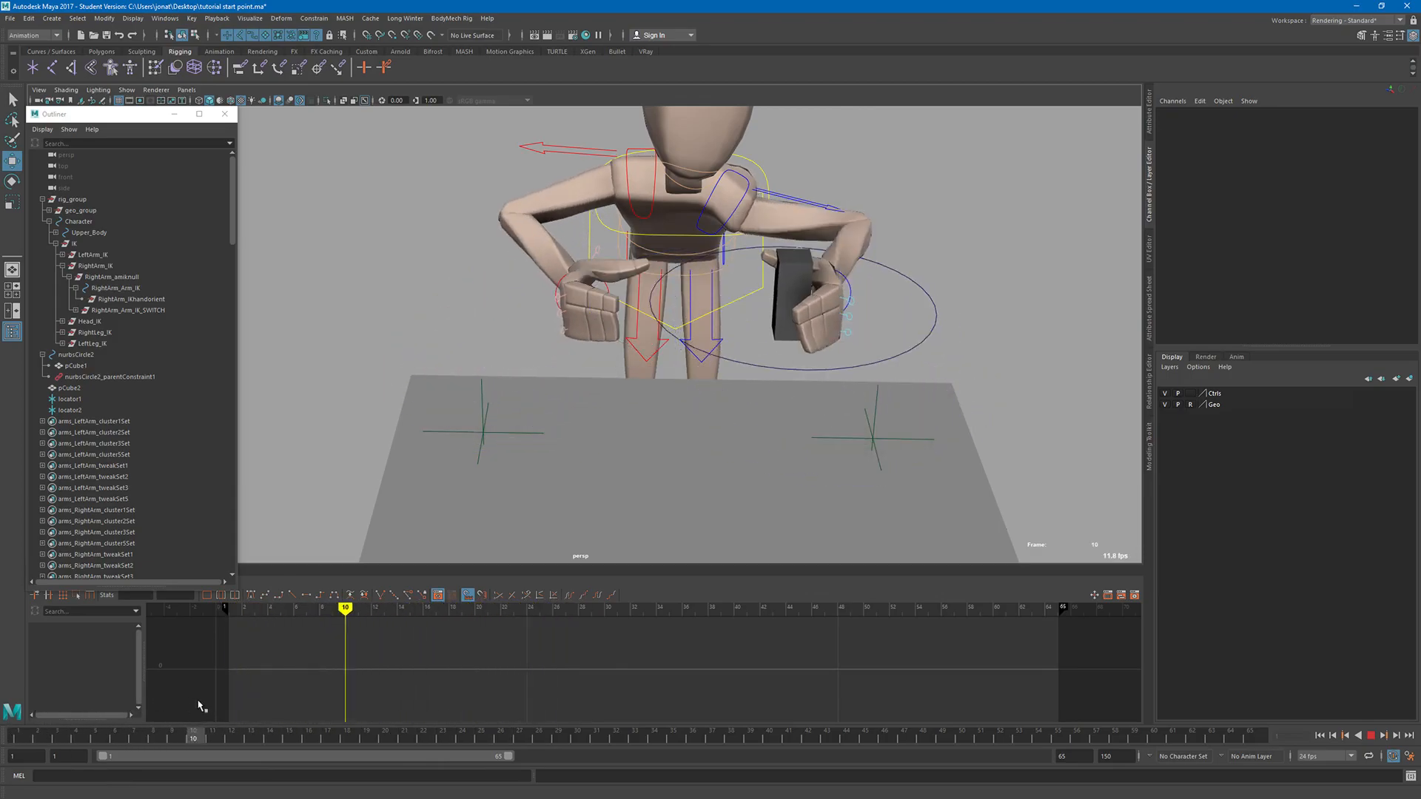
pyautogui.moveTo(376, 703); pyautogui.dragTo(7, 715)
pyautogui.hotkey('alt', 'v')
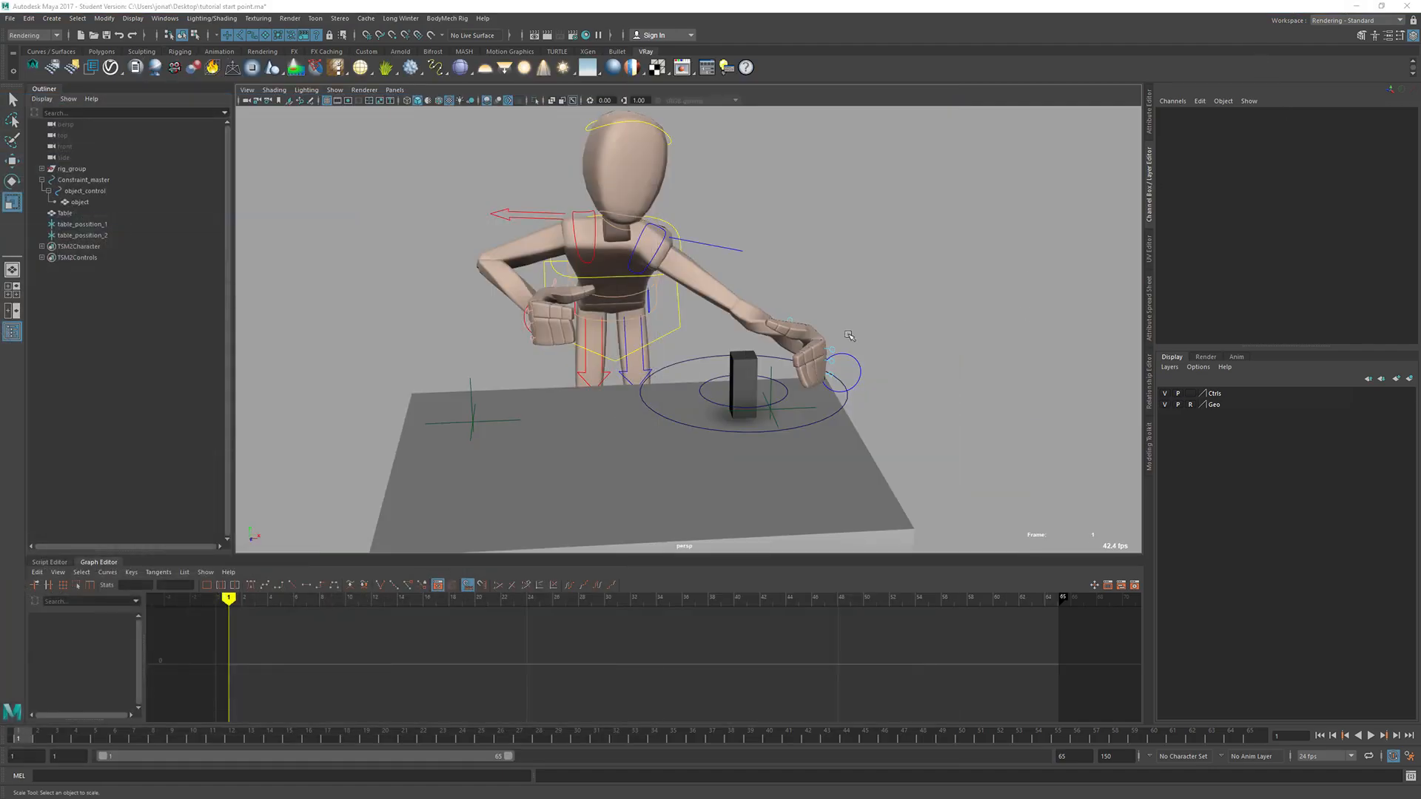
# Step: Examine the two table position locators and the left arm IK control around the table
pyautogui.scroll(2, 775, 374)
pyautogui.keyDown('alt'); pyautogui.moveTo(719, 394); pyautogui.dragTo(925, 376, button='middle'); pyautogui.keyUp('alt')
pyautogui.click(844, 348)
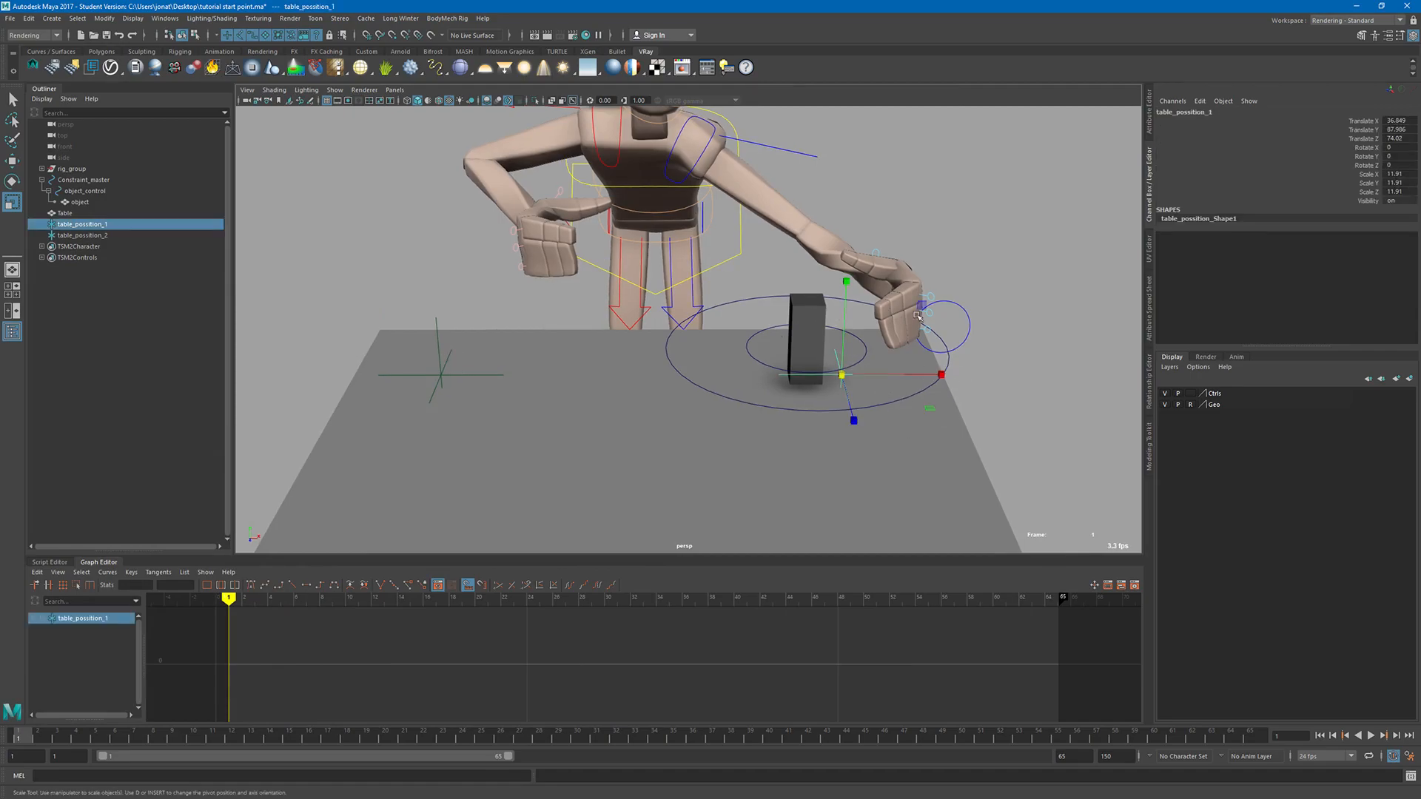
pyautogui.click(440, 374)
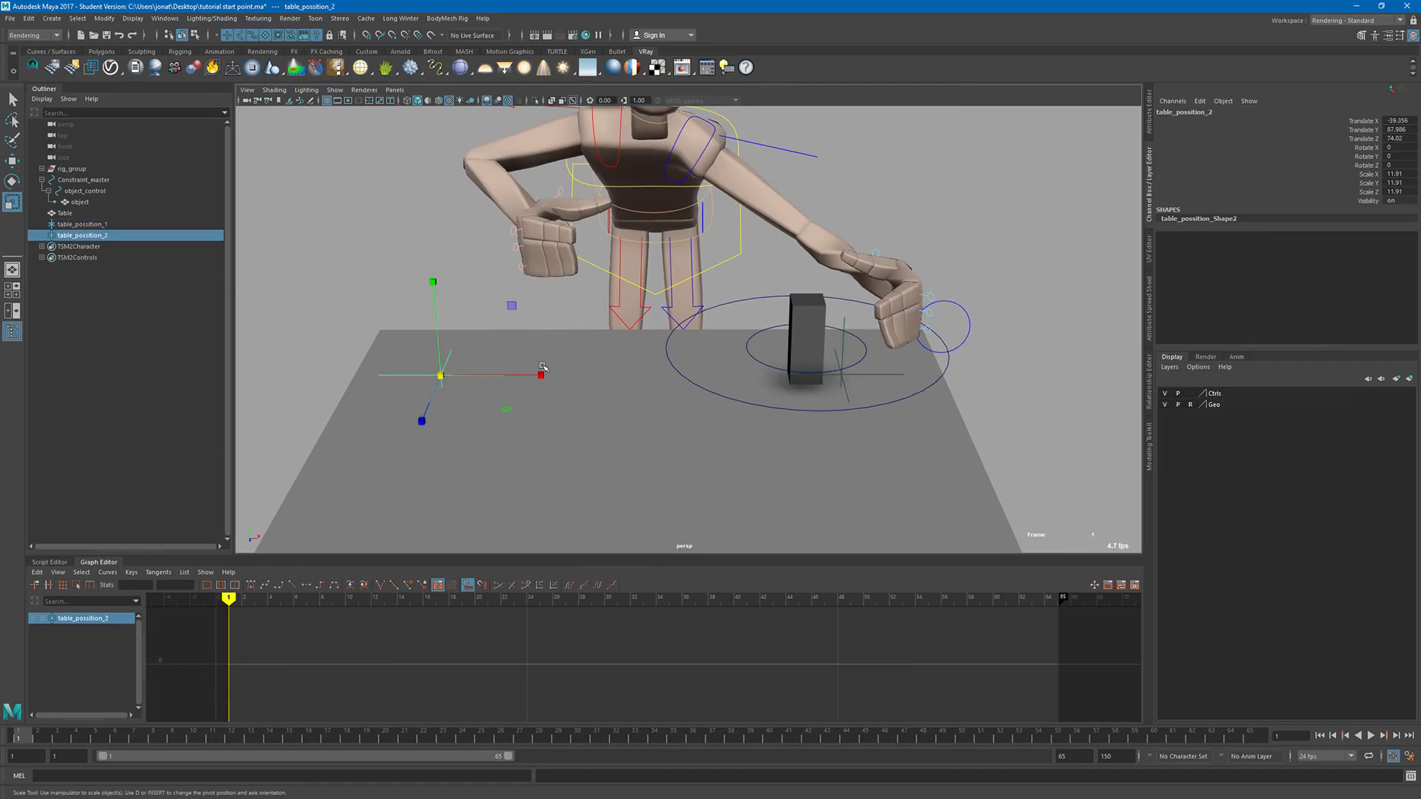
pyautogui.click(651, 277)
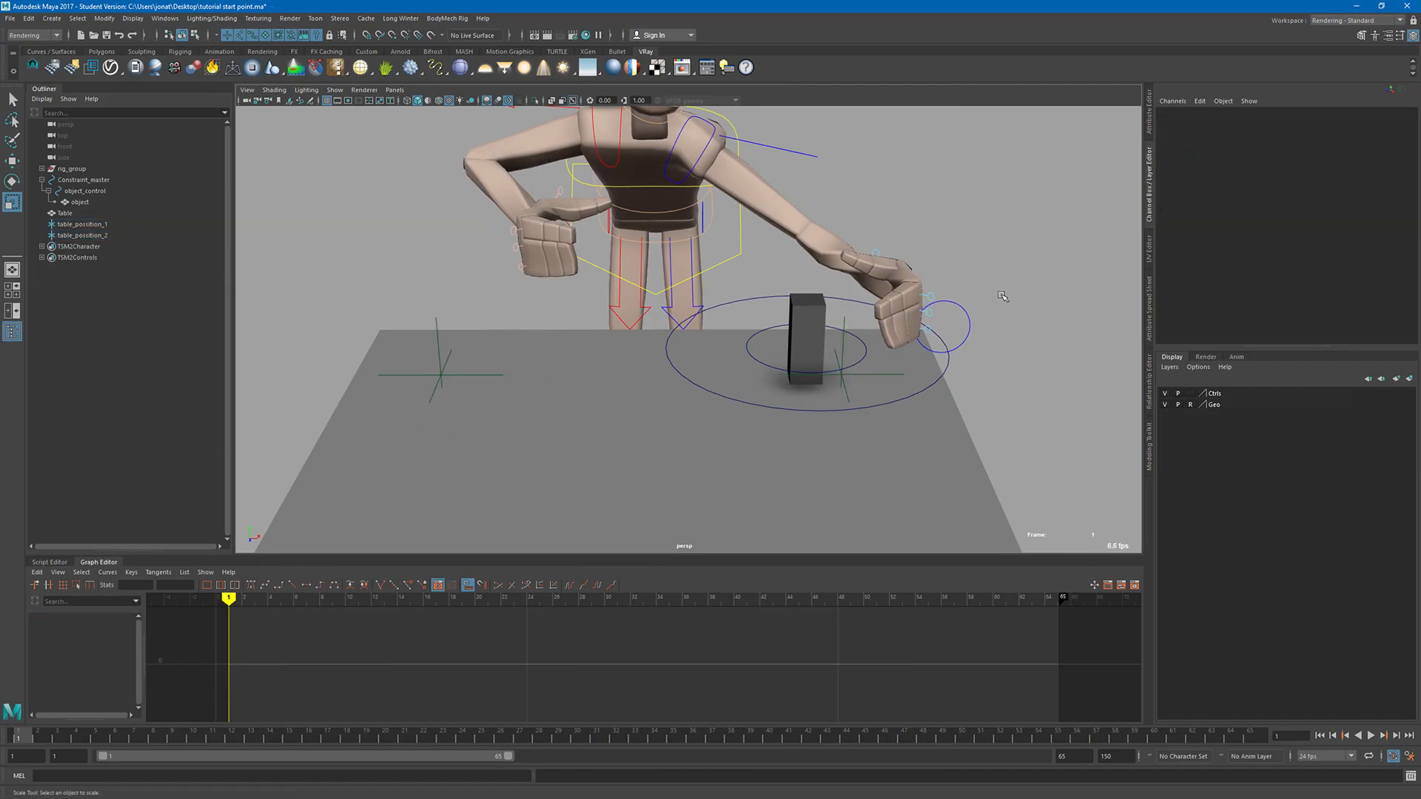
pyautogui.click(959, 304)
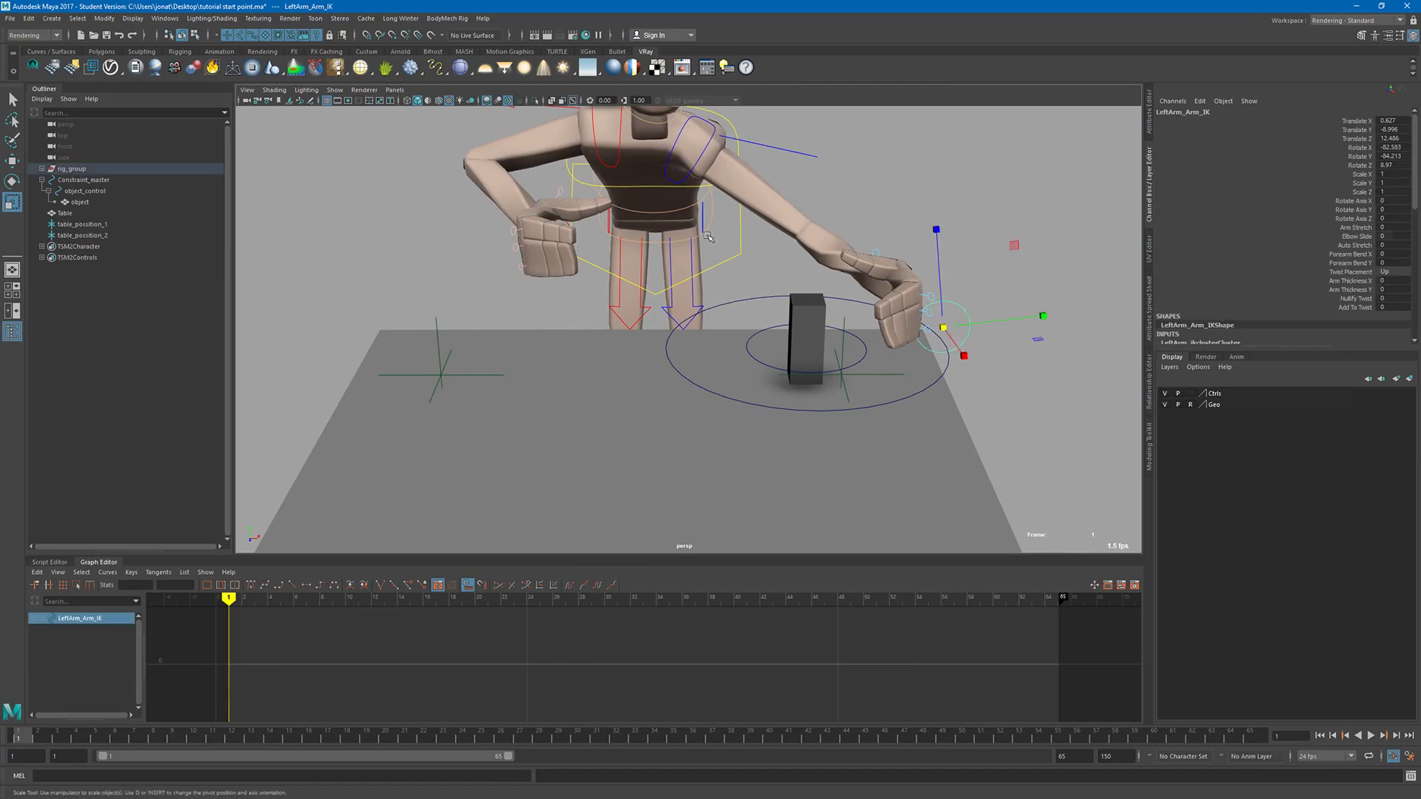
pyautogui.keyDown('alt'); pyautogui.moveTo(896, 282); pyautogui.dragTo(900, 338, button='middle'); pyautogui.keyUp('alt')
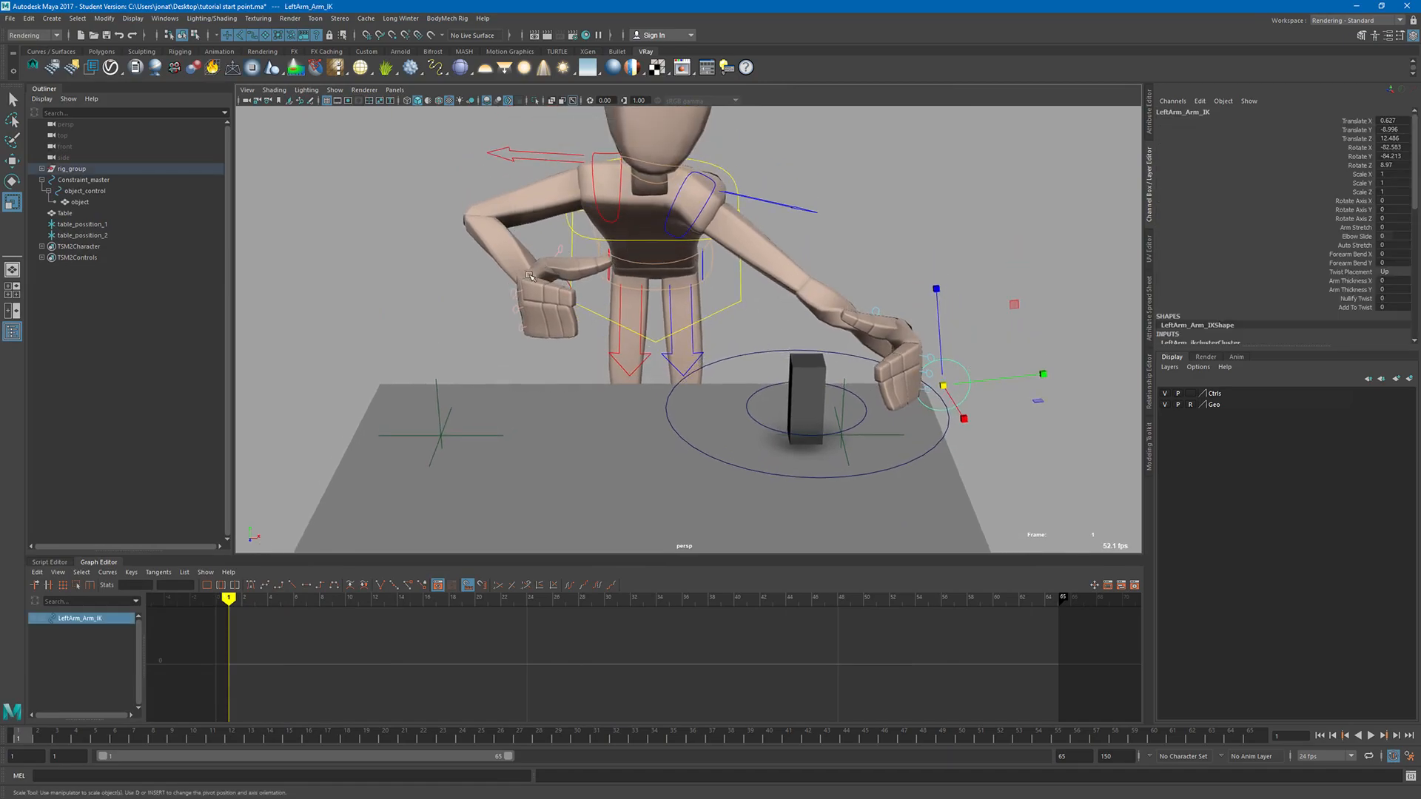
pyautogui.keyDown('alt'); pyautogui.moveTo(597, 295); pyautogui.dragTo(602, 435); pyautogui.keyUp('alt')
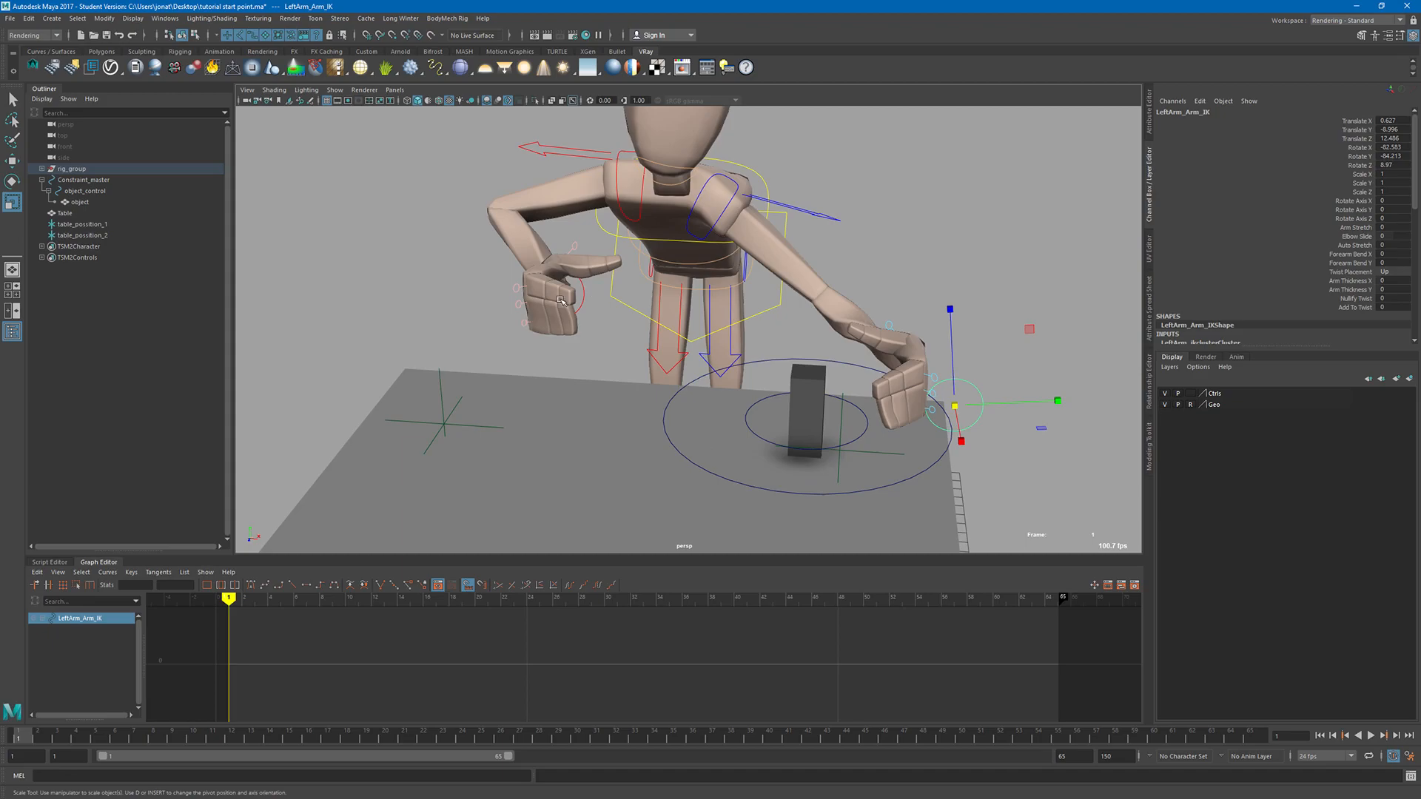
pyautogui.keyDown('alt'); pyautogui.moveTo(868, 256); pyautogui.dragTo(814, 260); pyautogui.keyUp('alt')
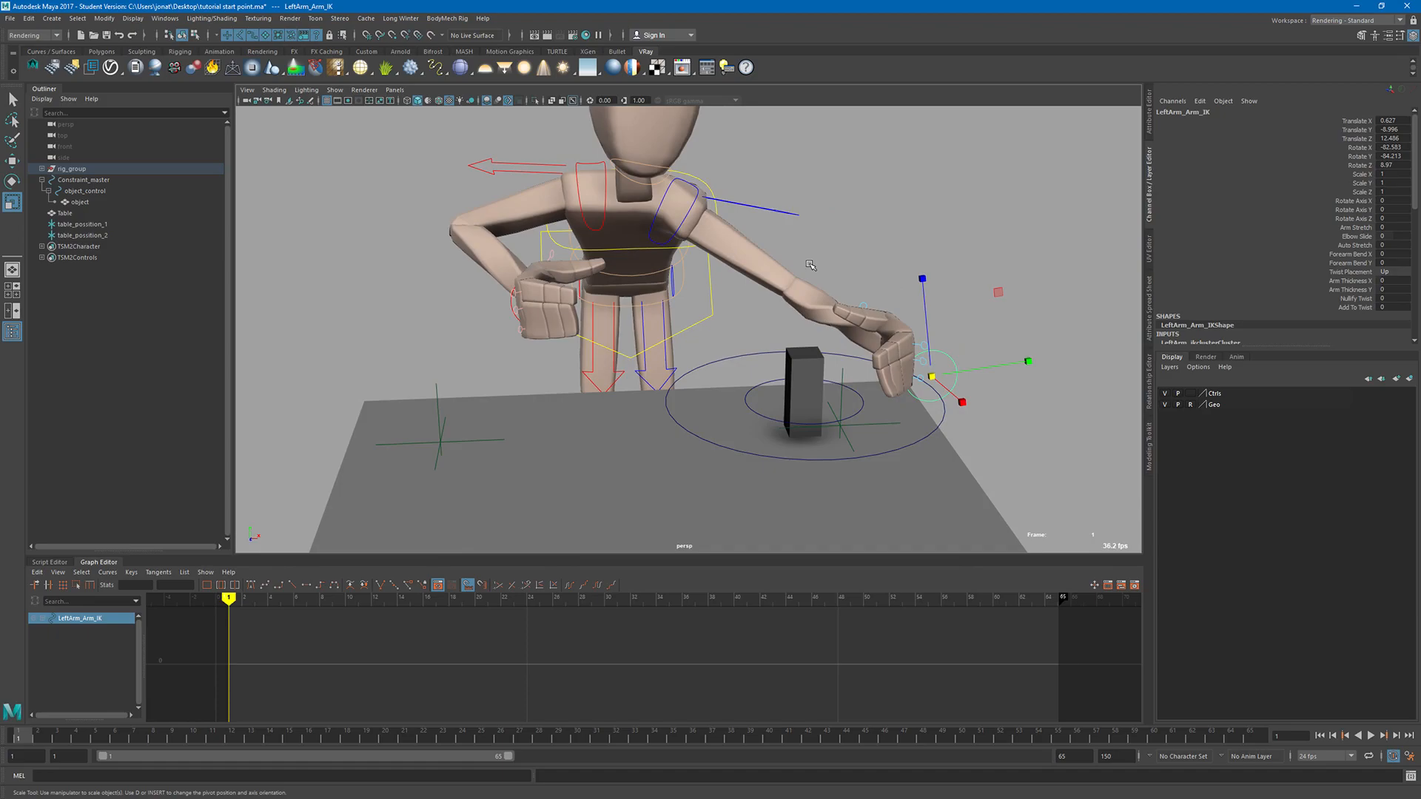
pyautogui.click(952, 275)
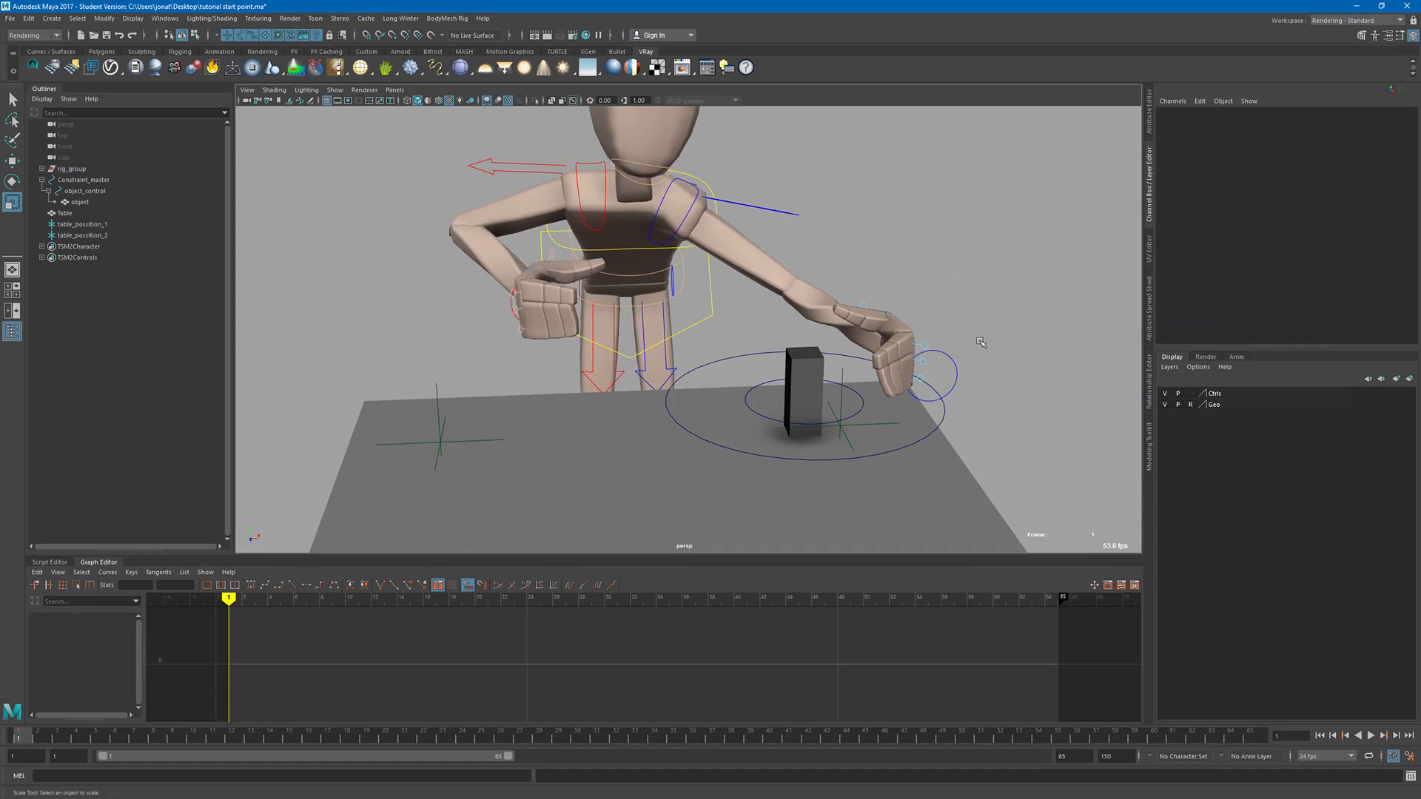
pyautogui.scroll(5, 865, 382)
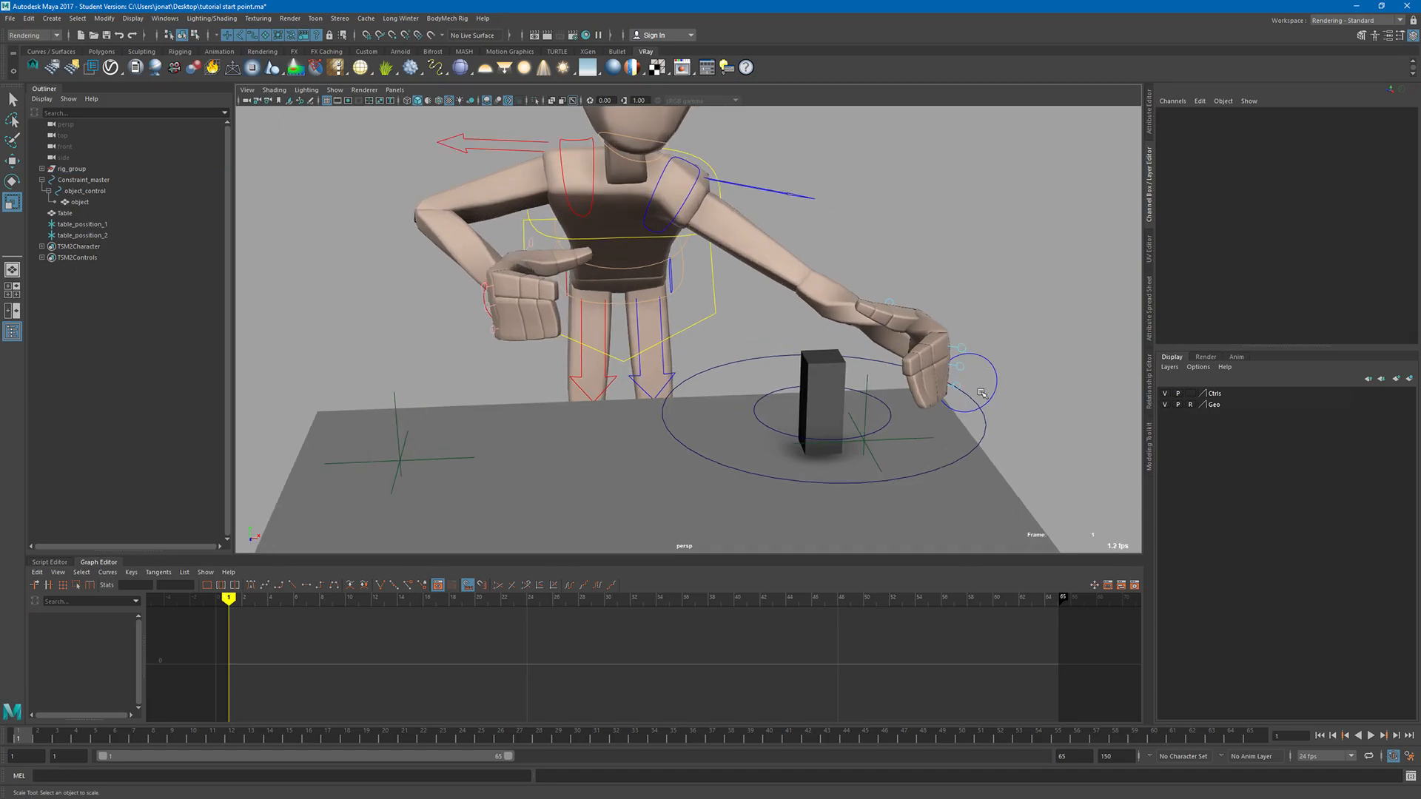
# Step: Examine the block's control hierarchy from Constraint_master through object_control to object, alongside the table_possition_1 locator
pyautogui.click(851, 397)
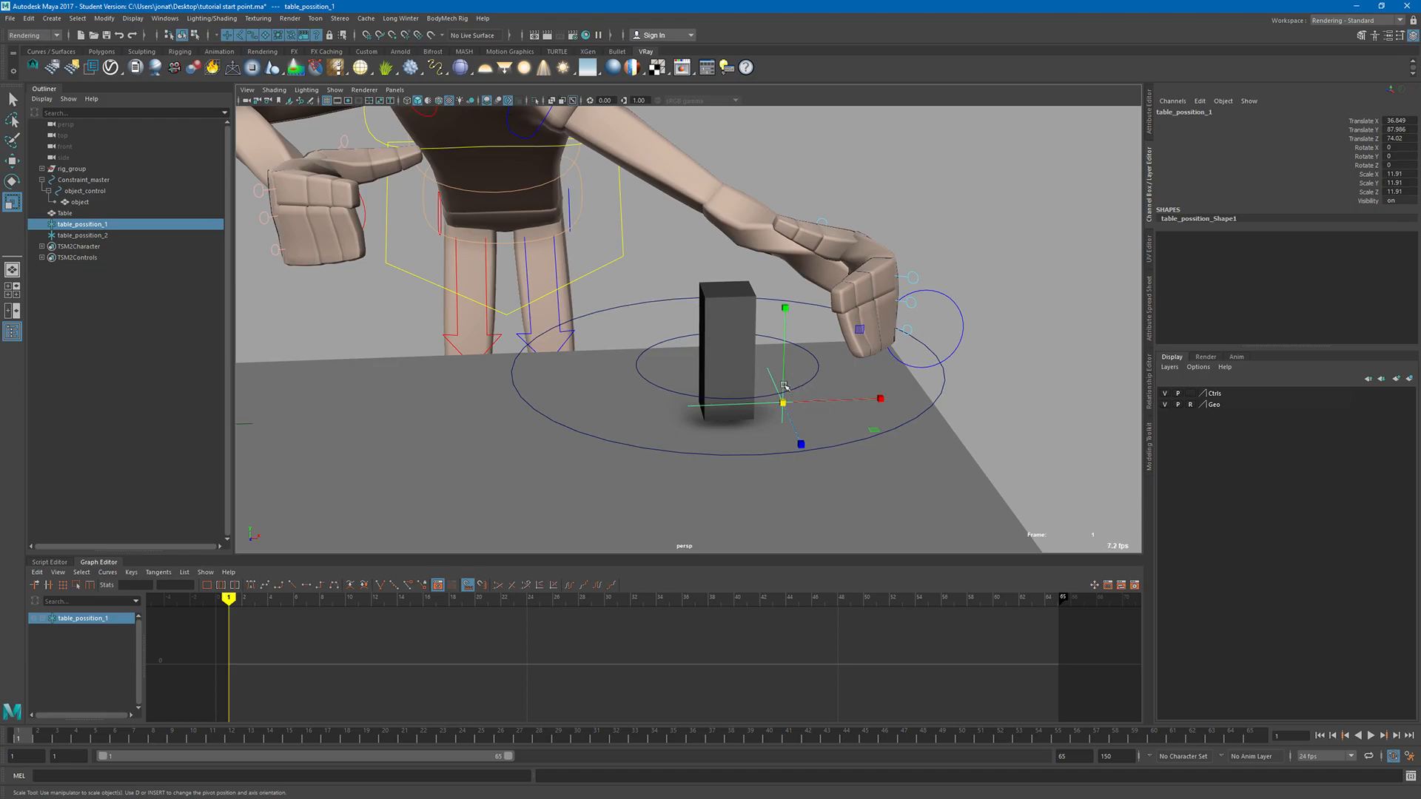
pyautogui.keyDown('shift'); pyautogui.click(642, 304); pyautogui.keyUp('shift')
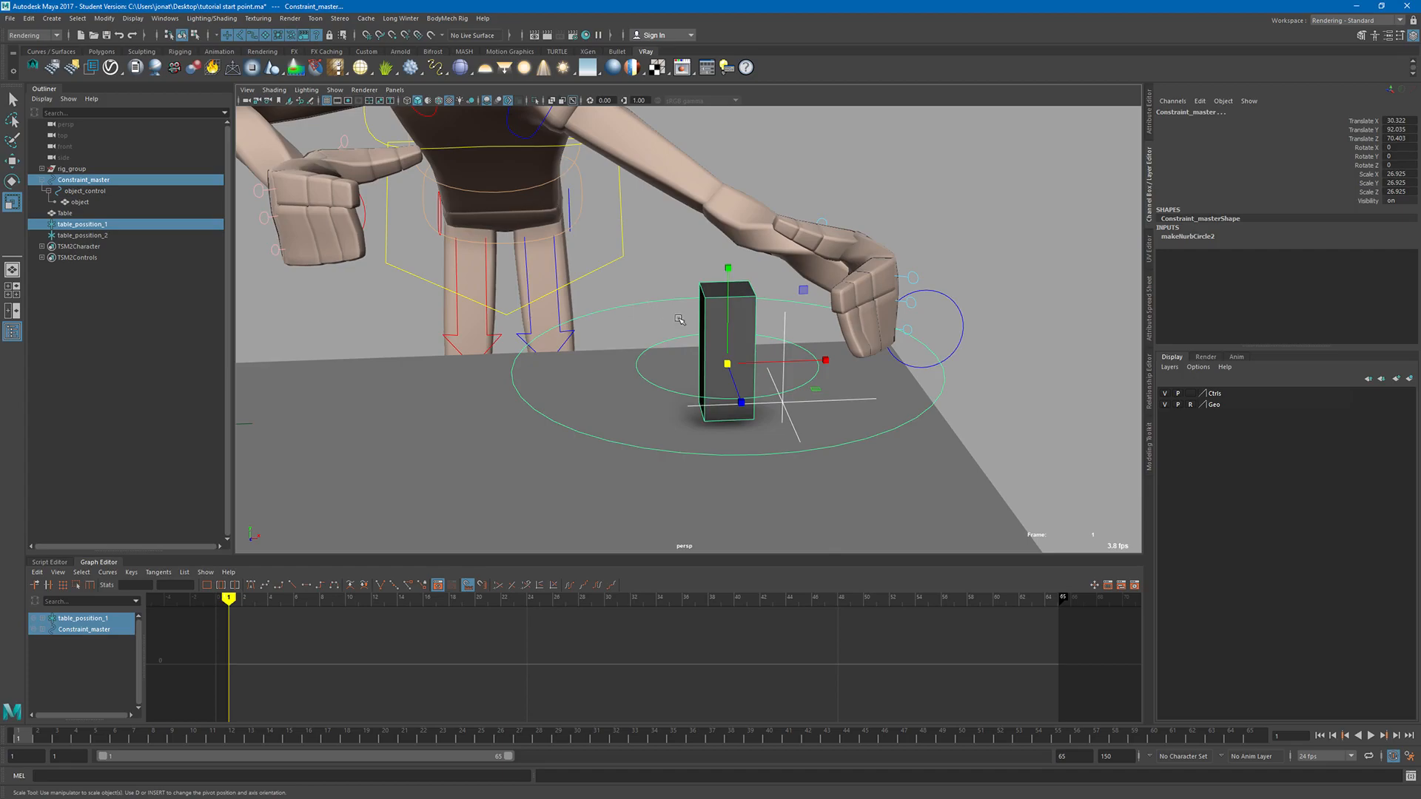
pyautogui.click(77, 202)
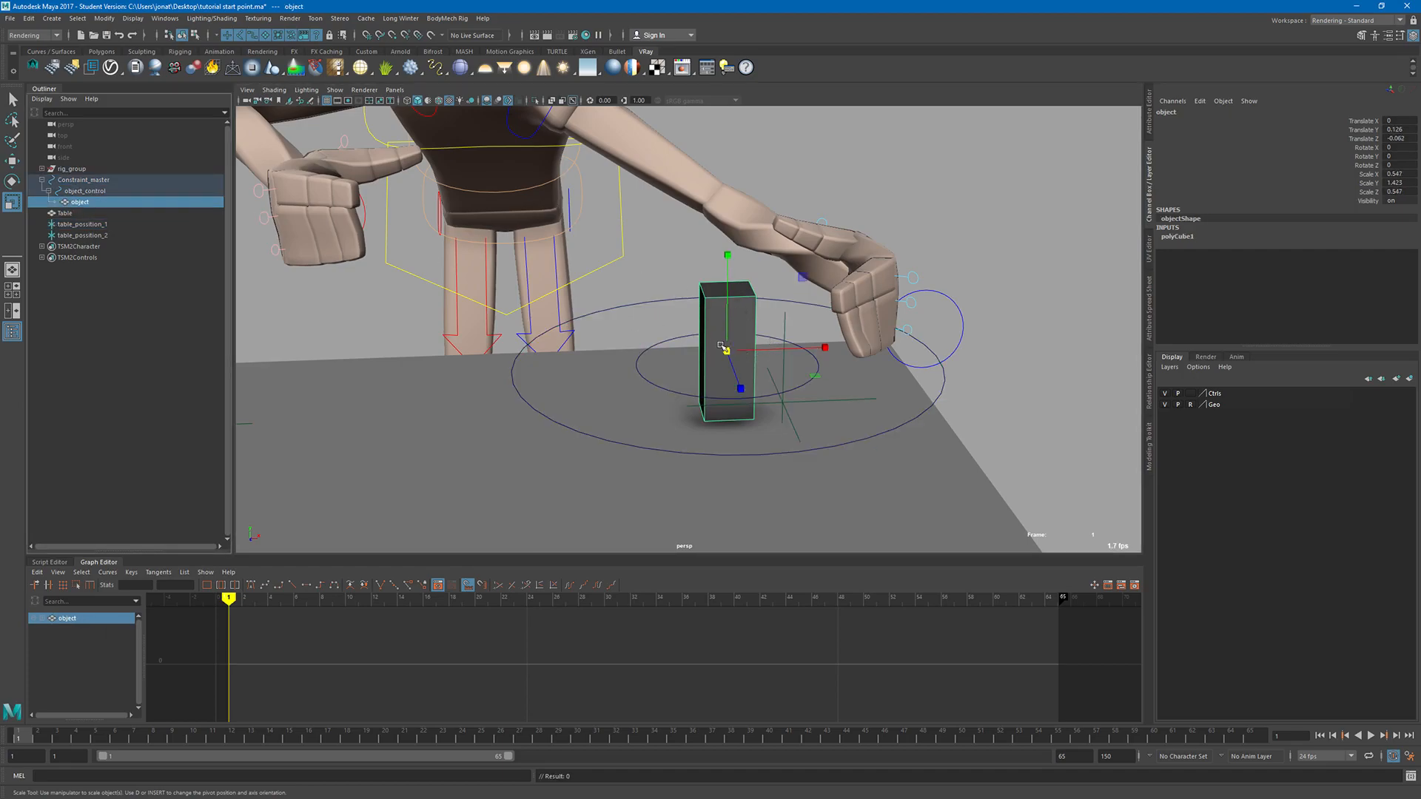
pyautogui.click(117, 191)
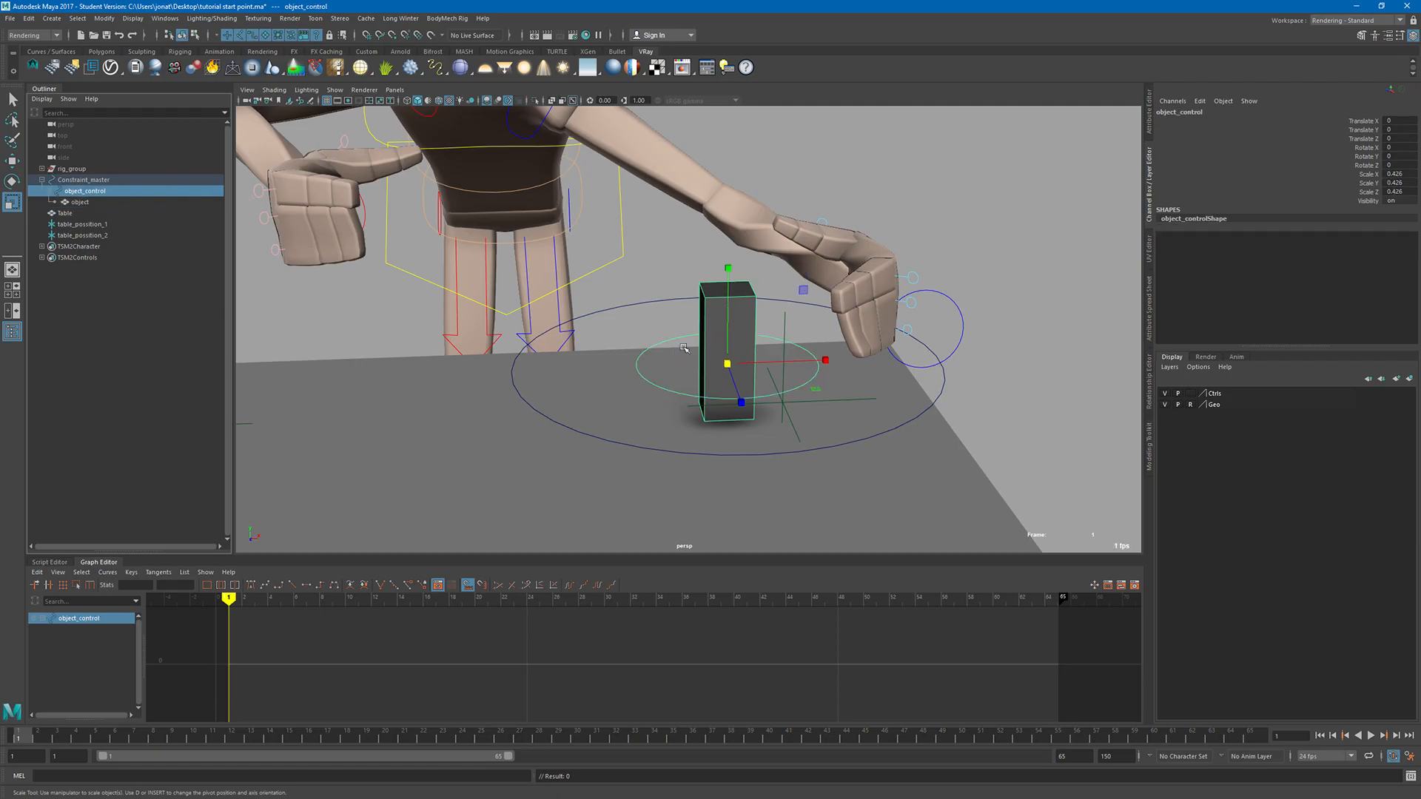
# Step: Try rotating the inner object_control ring and undo the rotation
pyautogui.press('e')
pyautogui.moveTo(668, 339); pyautogui.dragTo(715, 317)
pyautogui.hotkey('ctrl', 'z')
pyautogui.hotkey('ctrl', 'z')
pyautogui.hotkey('ctrl', 'z')
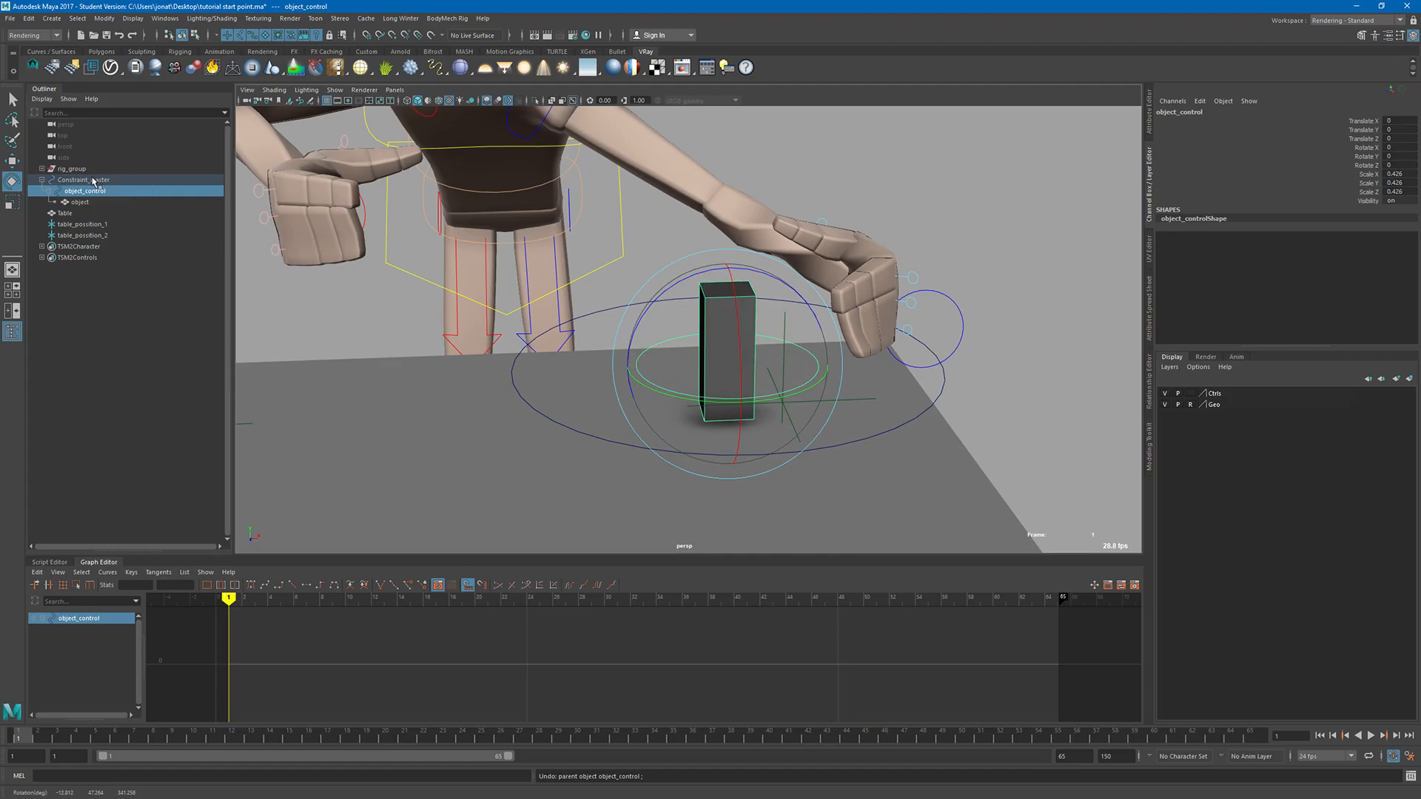
# Step: Parent-constrain Constraint_master to the table_possition_1 locator using the Animation menu set
pyautogui.click(94, 181)
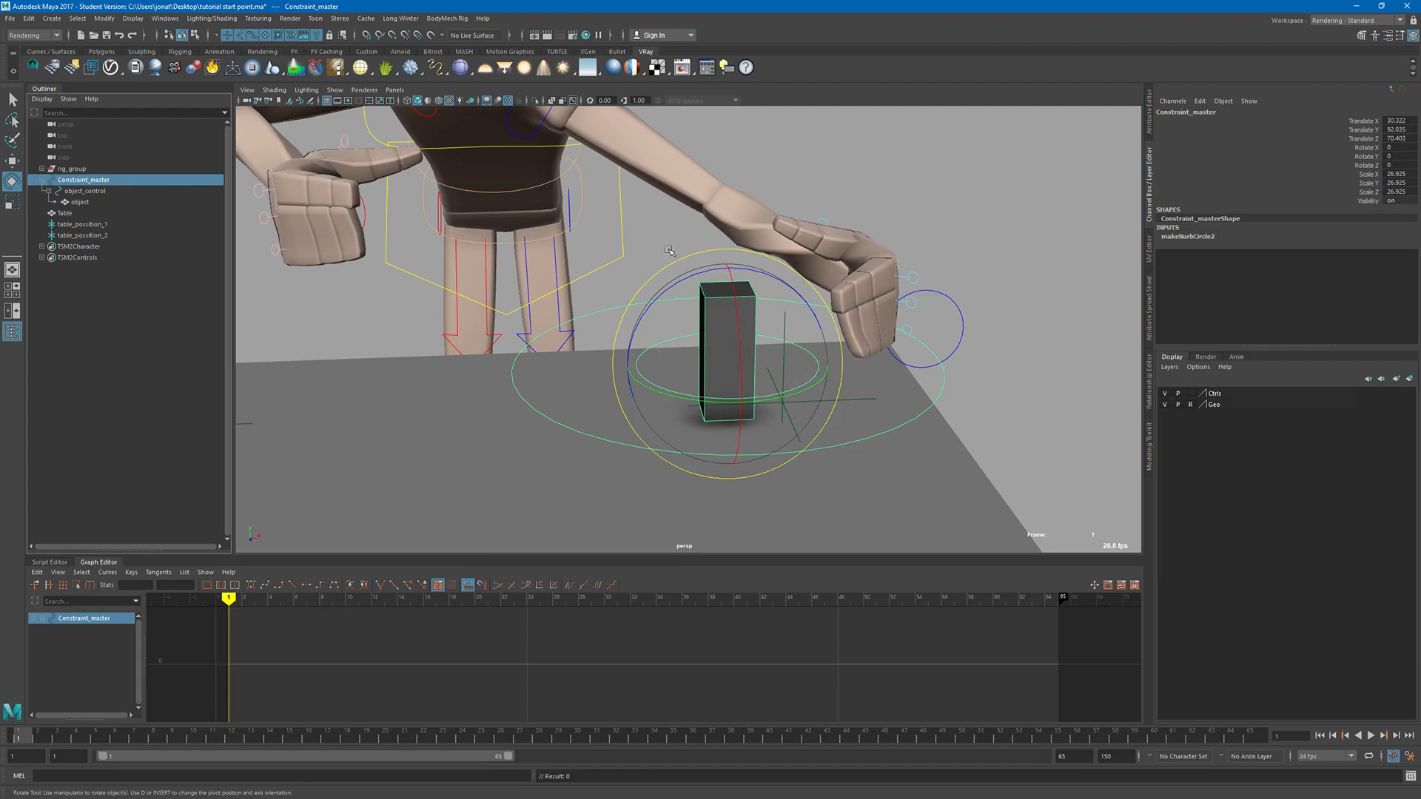
pyautogui.click(949, 237)
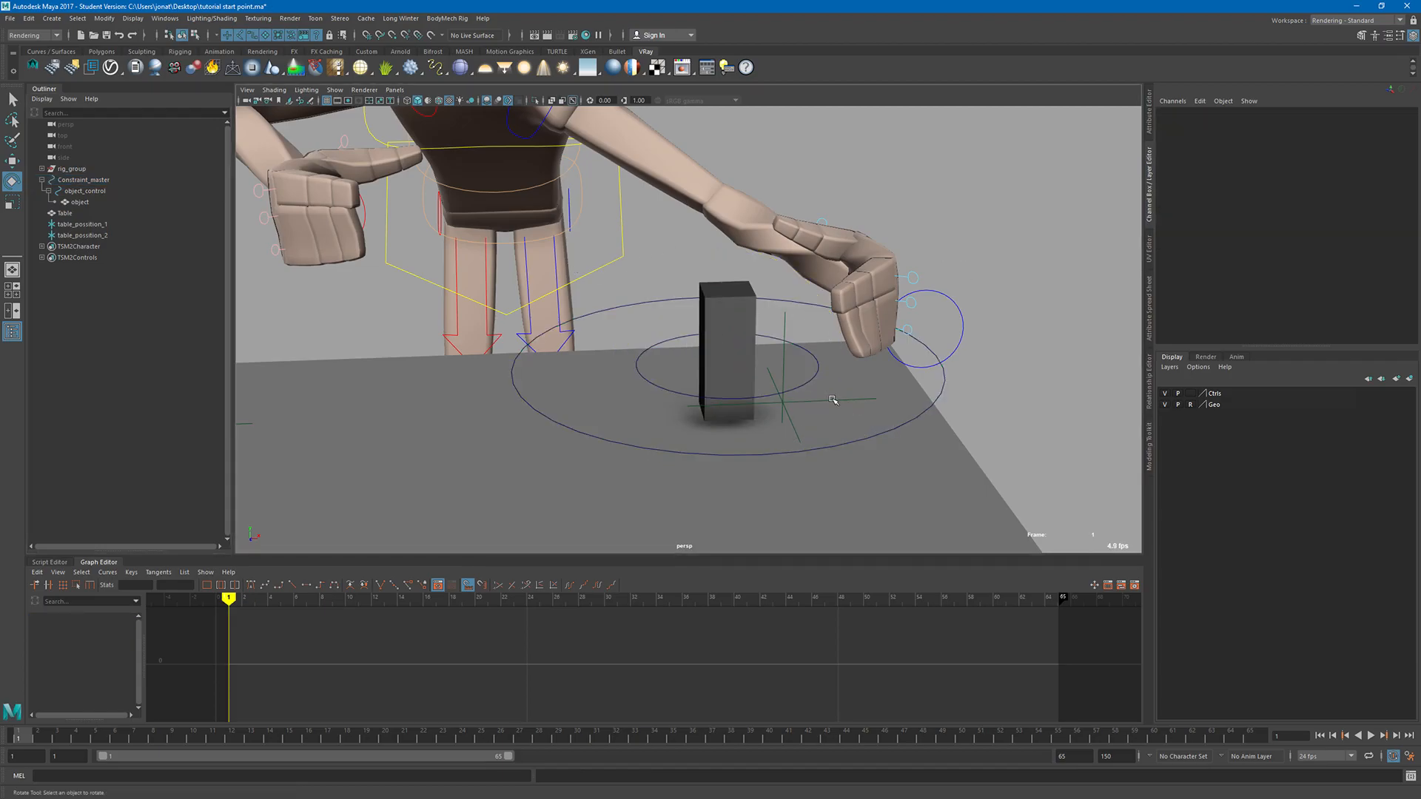
pyautogui.click(831, 400)
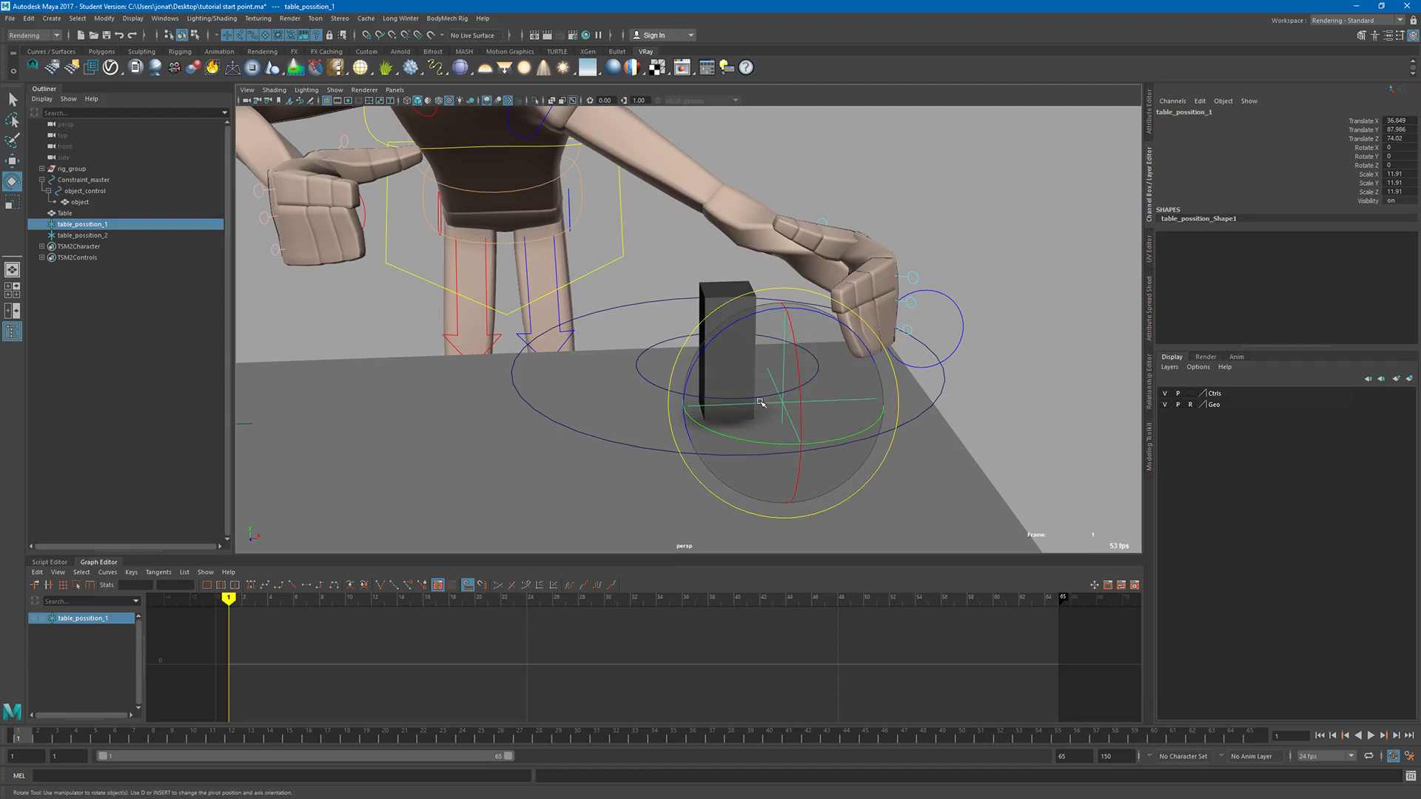
pyautogui.keyDown('shift'); pyautogui.click(637, 303); pyautogui.keyUp('shift')
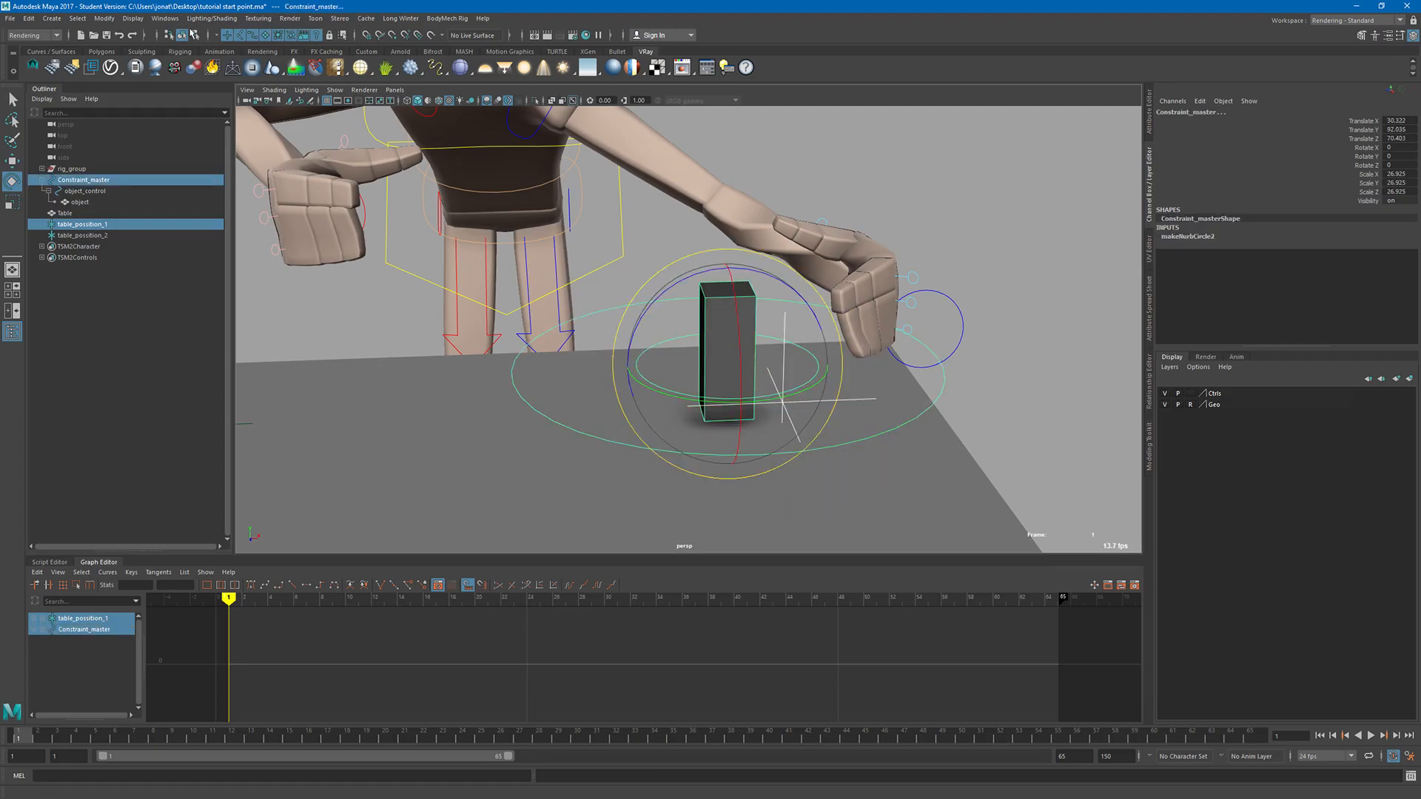
pyautogui.press('F4')
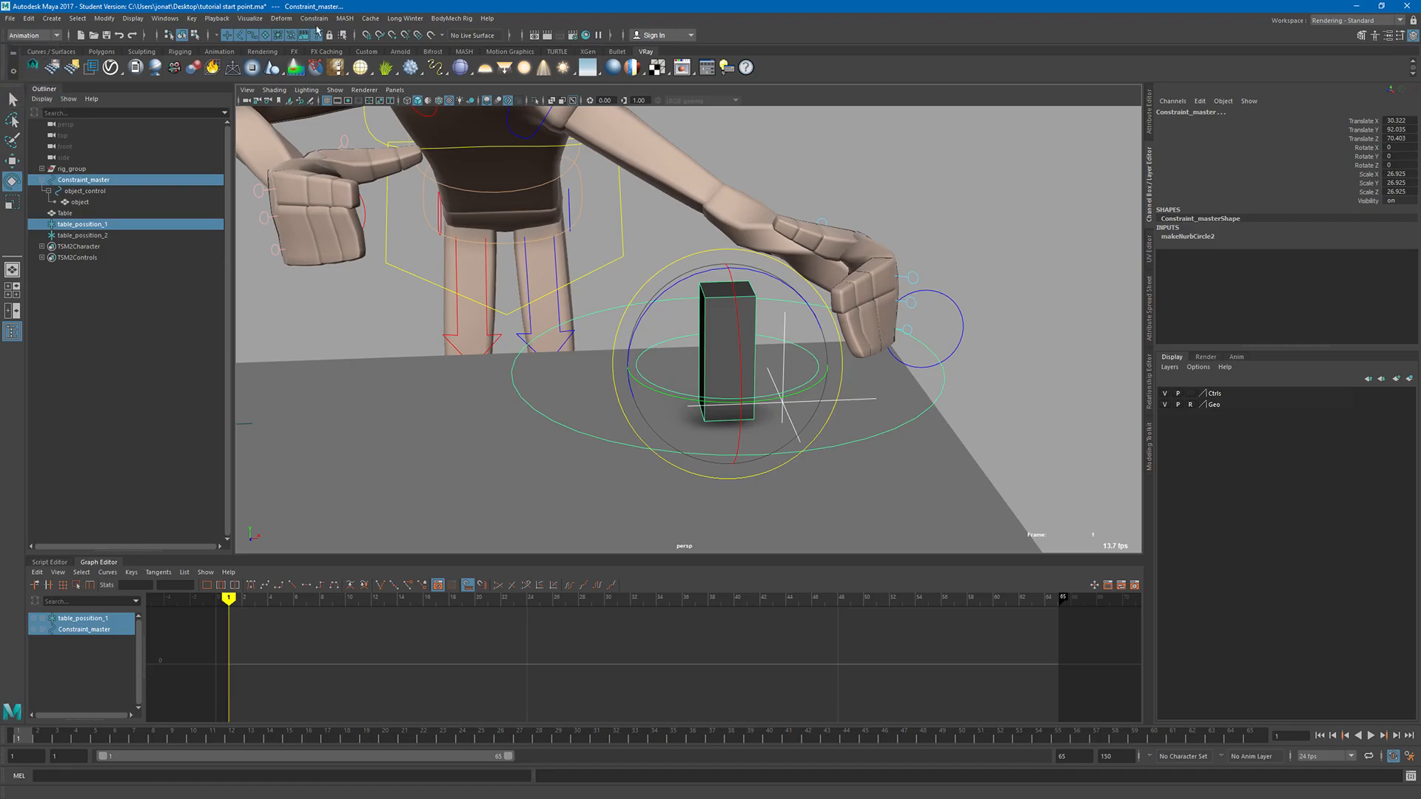
pyautogui.click(314, 18)
pyautogui.click(326, 46)
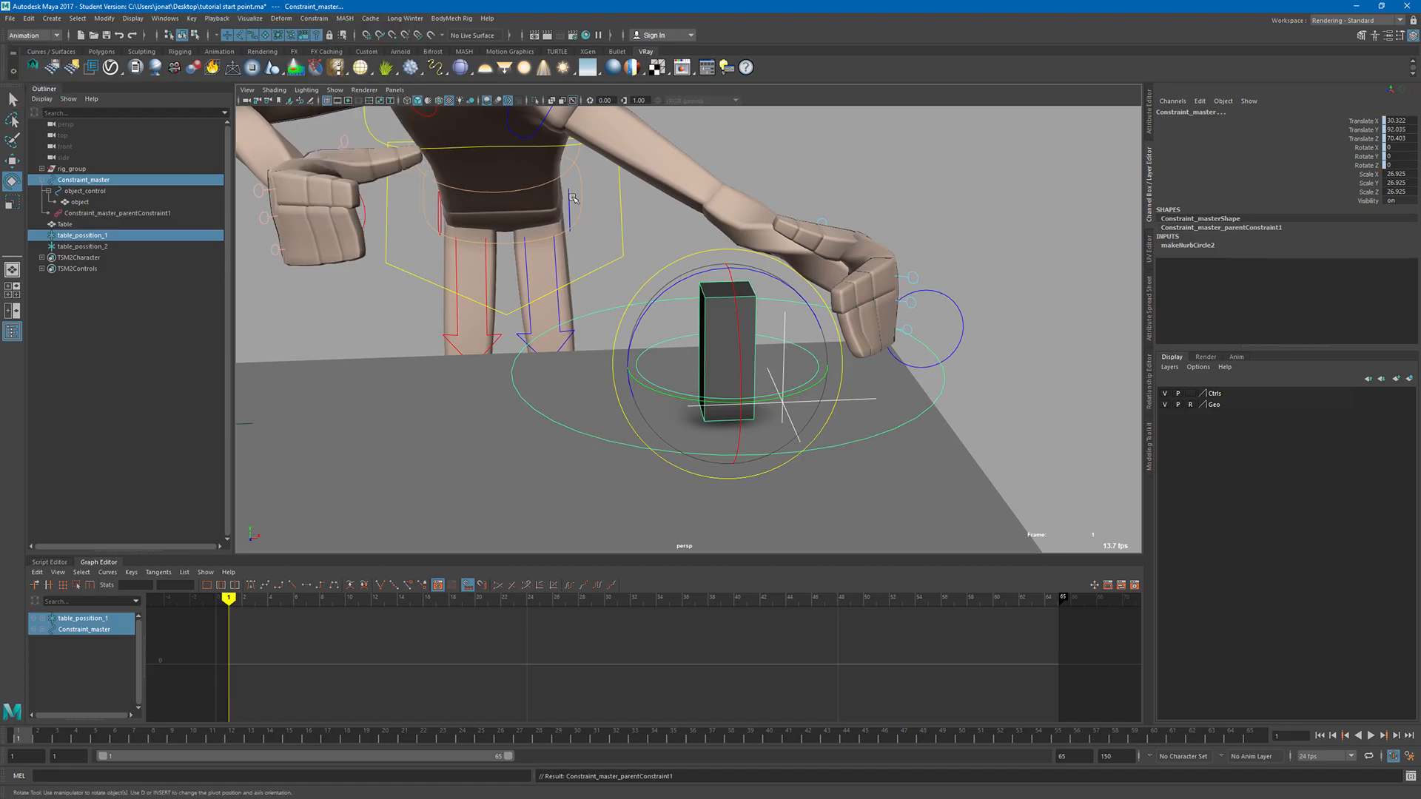
pyautogui.click(1008, 304)
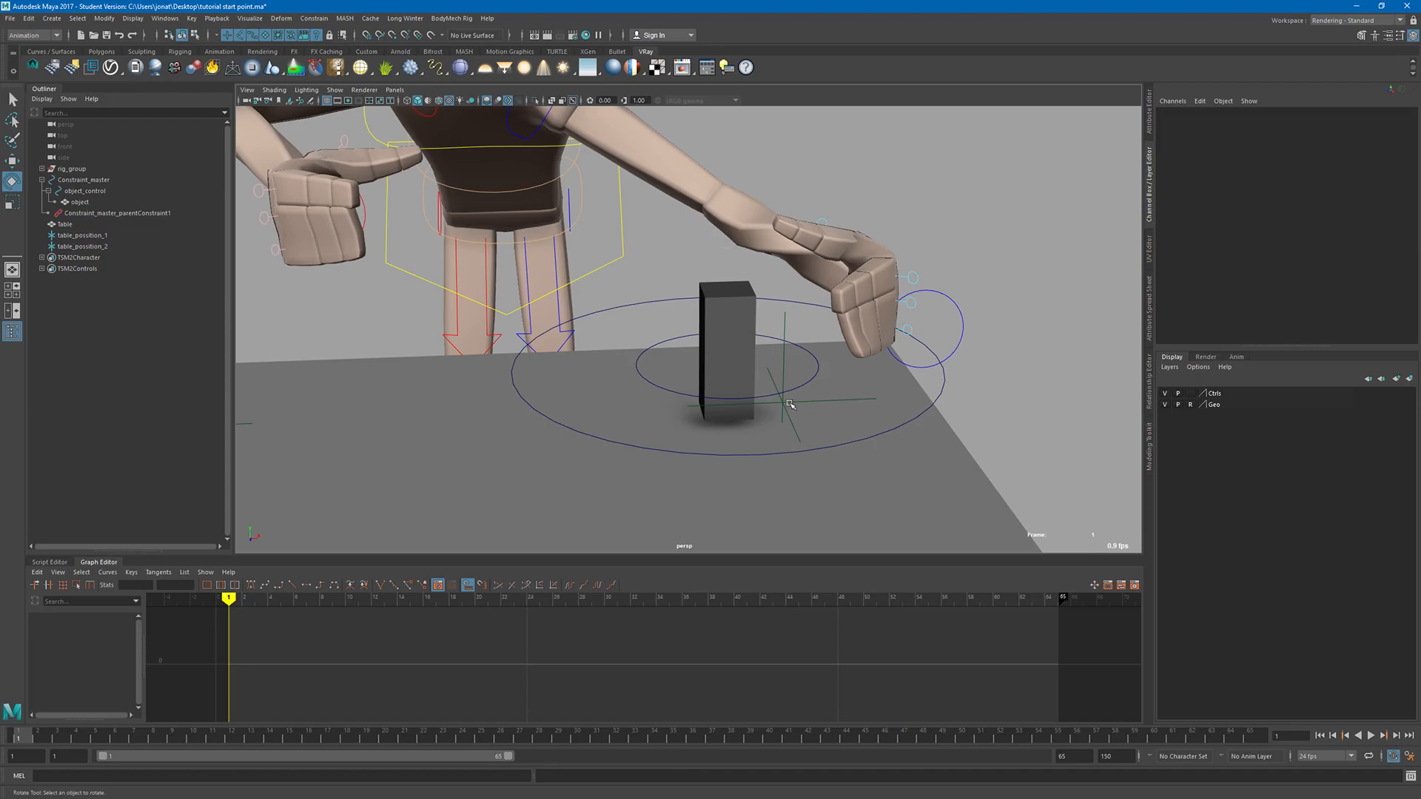
# Step: Try moving the table_possition_1 locator to test the parent constraint, and undo the move
pyautogui.click(789, 401)
pyautogui.press('w')
pyautogui.moveTo(787, 403); pyautogui.dragTo(760, 366)
pyautogui.hotkey('ctrl', 'z')
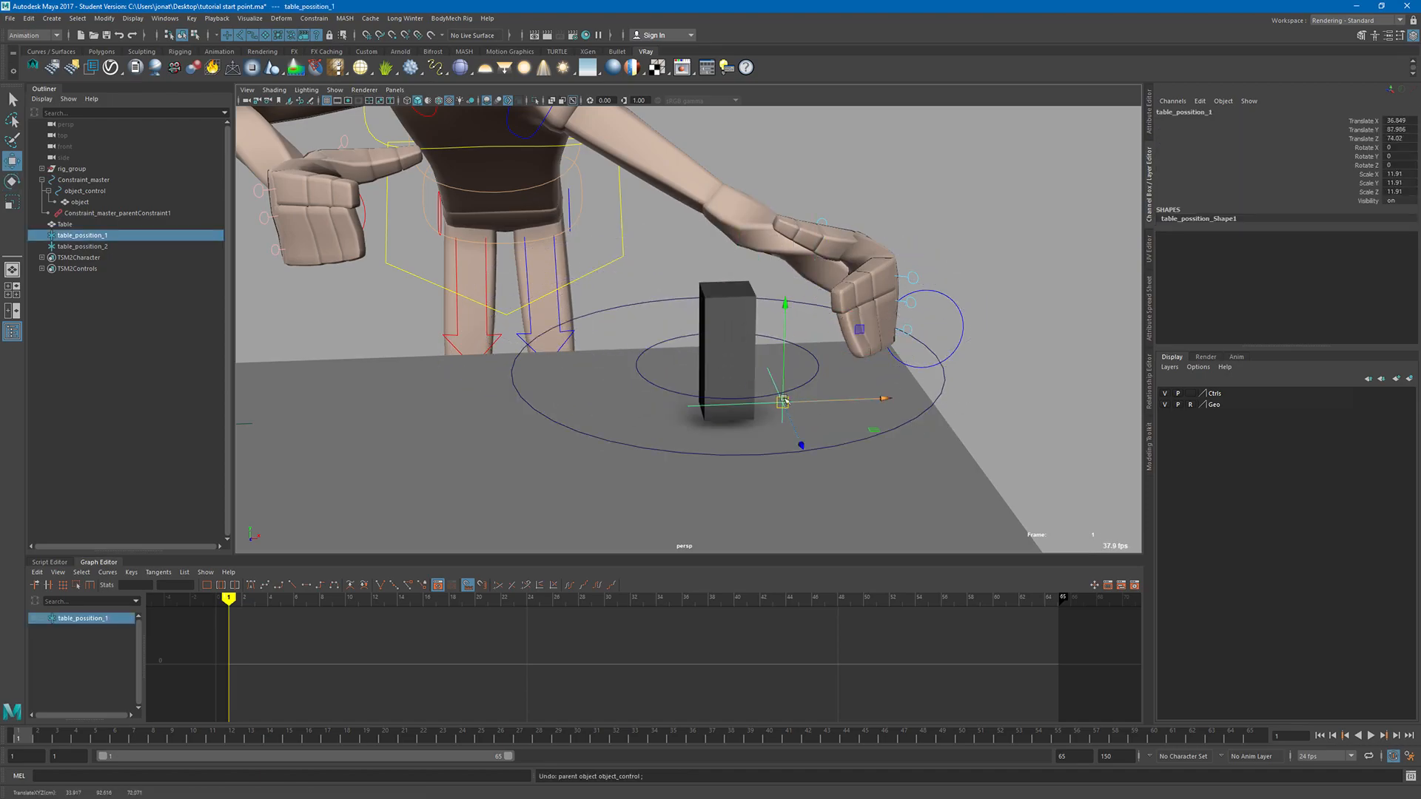
# Step: Key the left arm IK control at frame 1 and key its translation with the hand around the block at frame 10
pyautogui.click(950, 304)
pyautogui.press('s')
pyautogui.moveTo(48, 737); pyautogui.dragTo(192, 738)
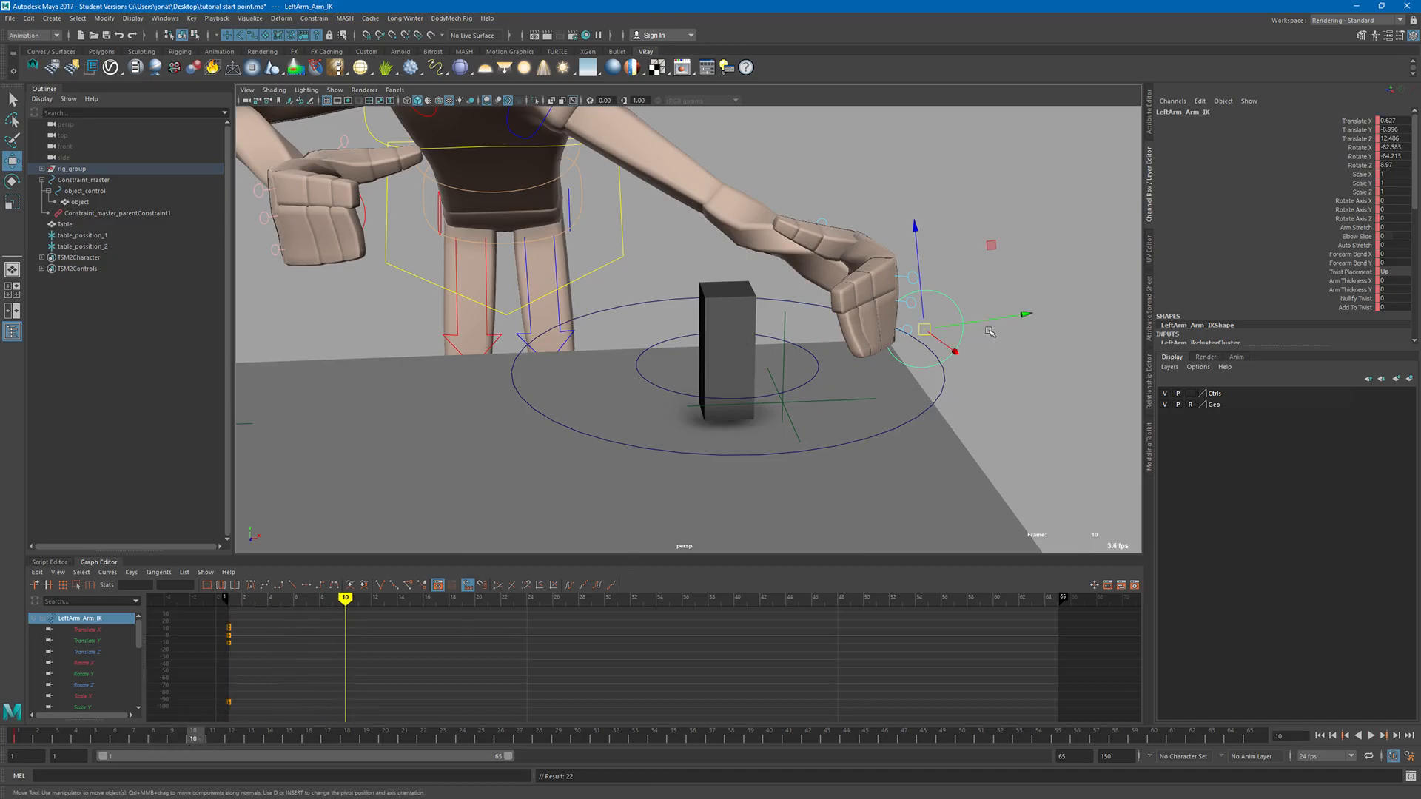
pyautogui.keyDown('alt'); pyautogui.moveTo(975, 381); pyautogui.dragTo(826, 344); pyautogui.keyUp('alt')
pyautogui.hotkey('shift', 'w')
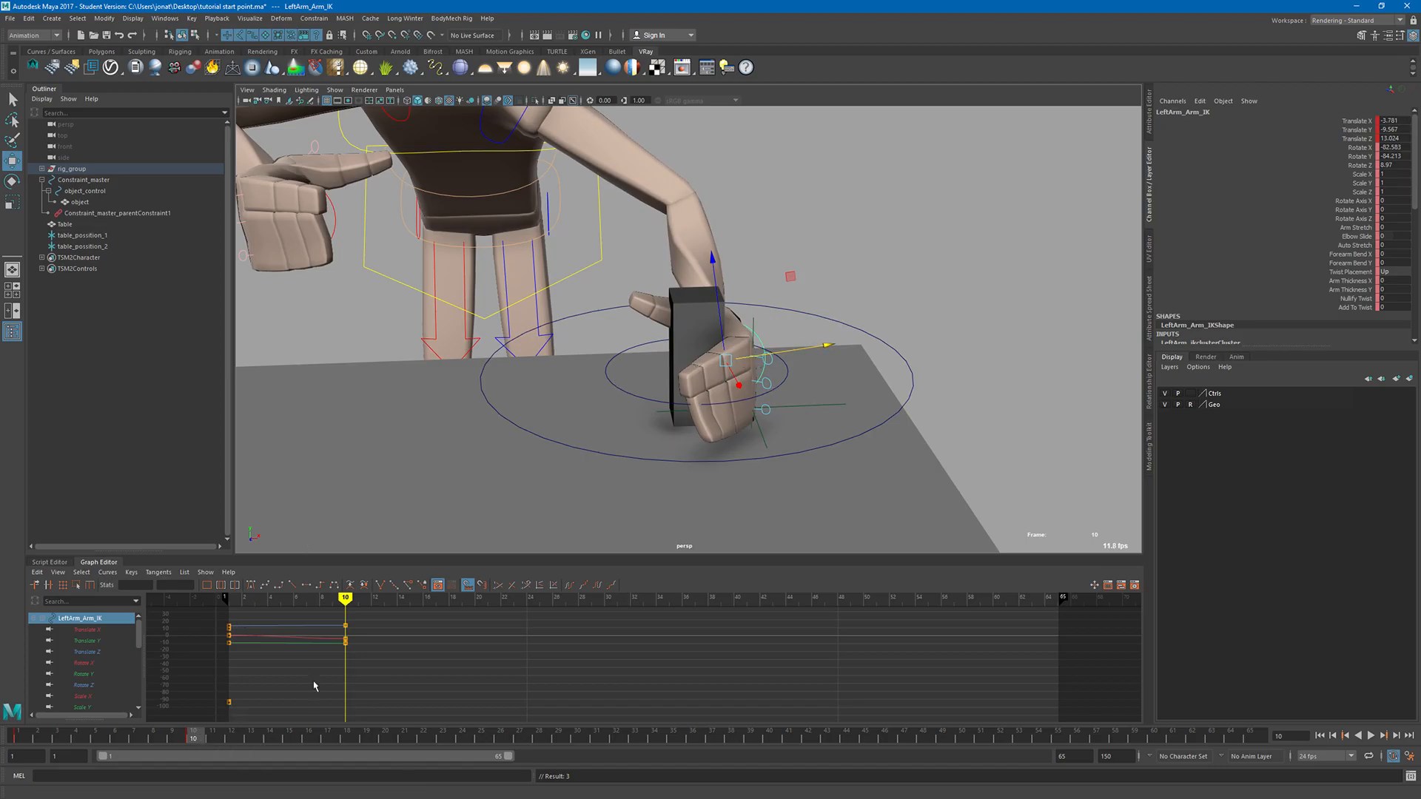
# Step: Add a second parent constraint on Constraint_master with the left arm IK control as its target at frame 10
pyautogui.keyDown('alt'); pyautogui.moveTo(762, 326); pyautogui.dragTo(750, 339); pyautogui.keyUp('alt')
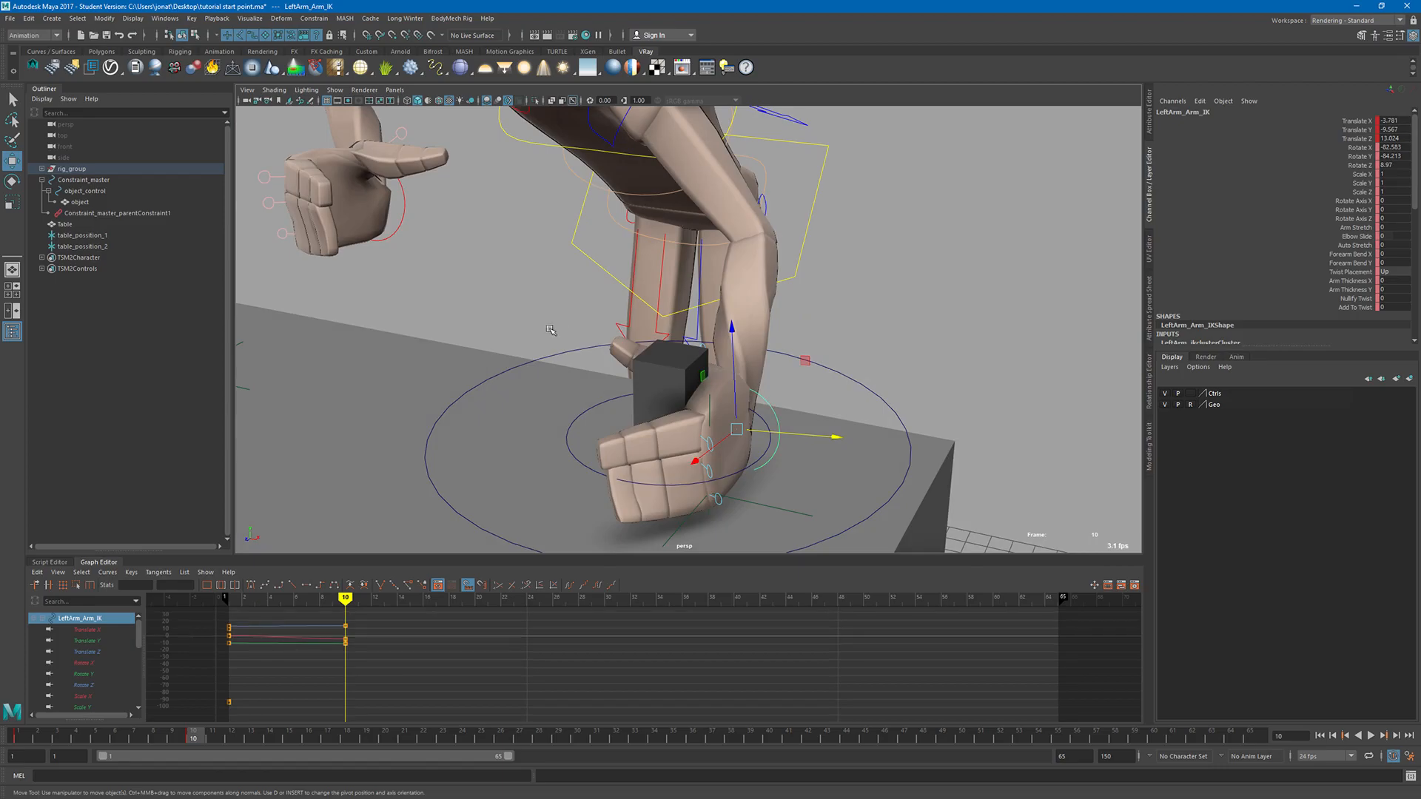
pyautogui.click(562, 353)
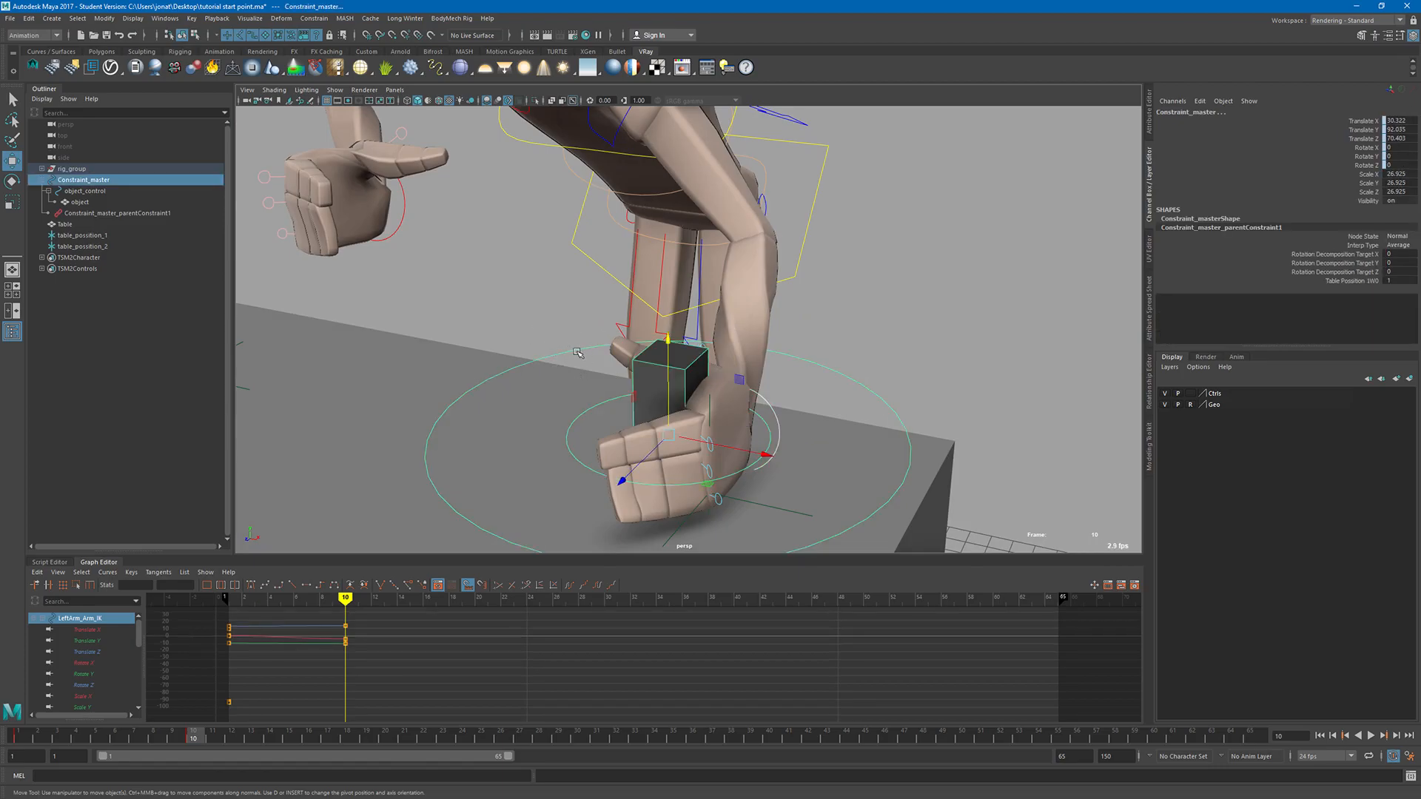
pyautogui.click(315, 19)
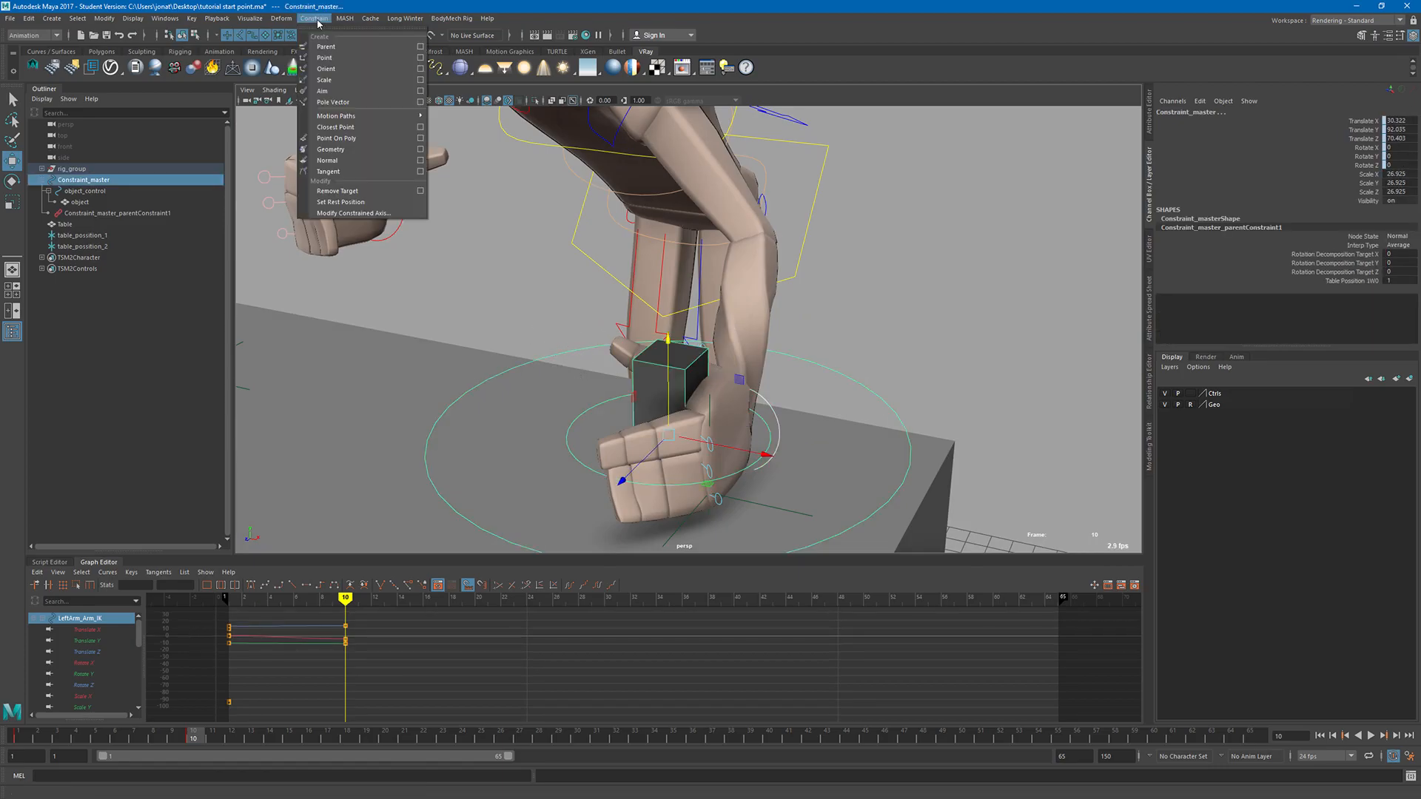
pyautogui.click(325, 46)
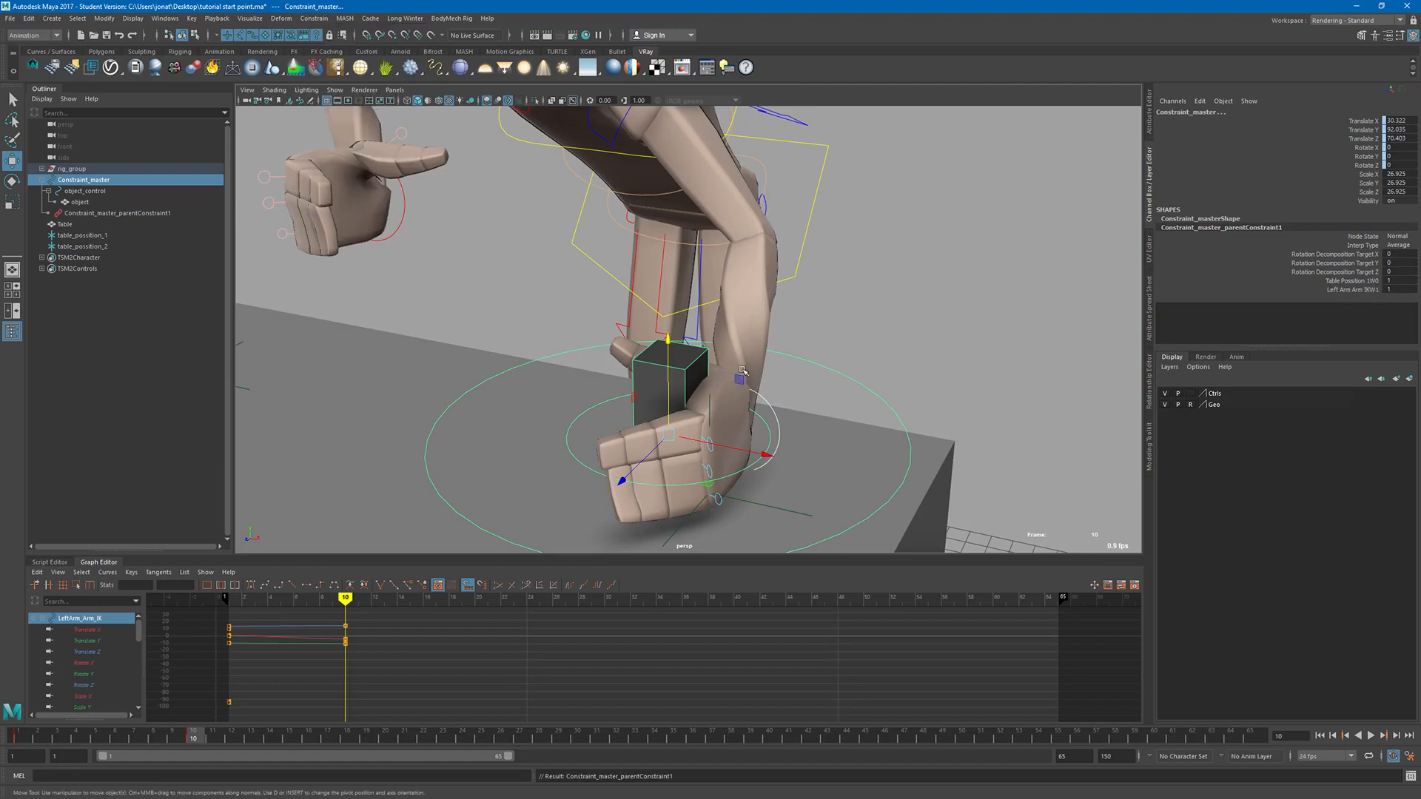
# Step: Try moving the left arm IK control to test how the doubly constrained block follows the hand
pyautogui.keyDown('alt'); pyautogui.moveTo(711, 414); pyautogui.dragTo(732, 403); pyautogui.keyUp('alt')
pyautogui.click(773, 378)
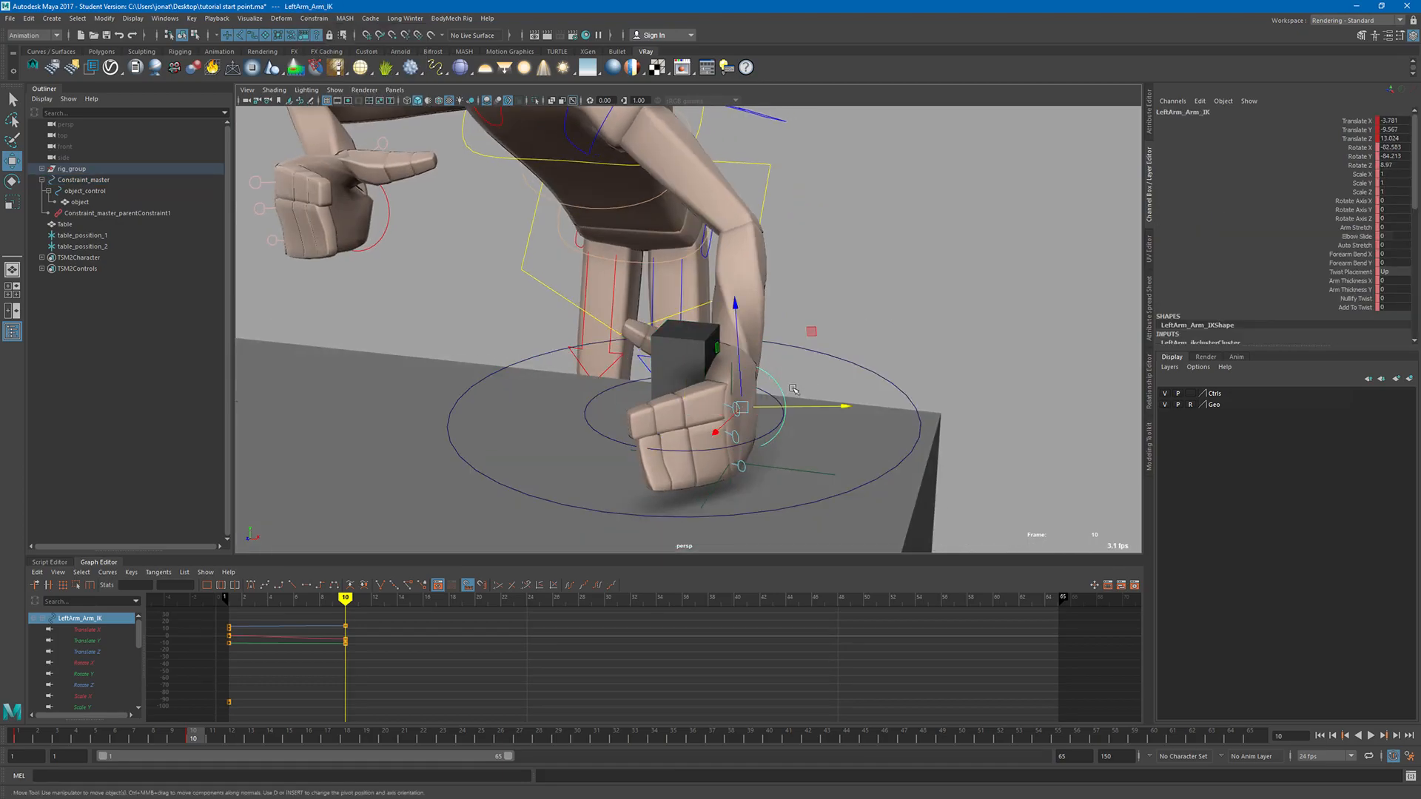
pyautogui.moveTo(812, 337); pyautogui.dragTo(716, 334)
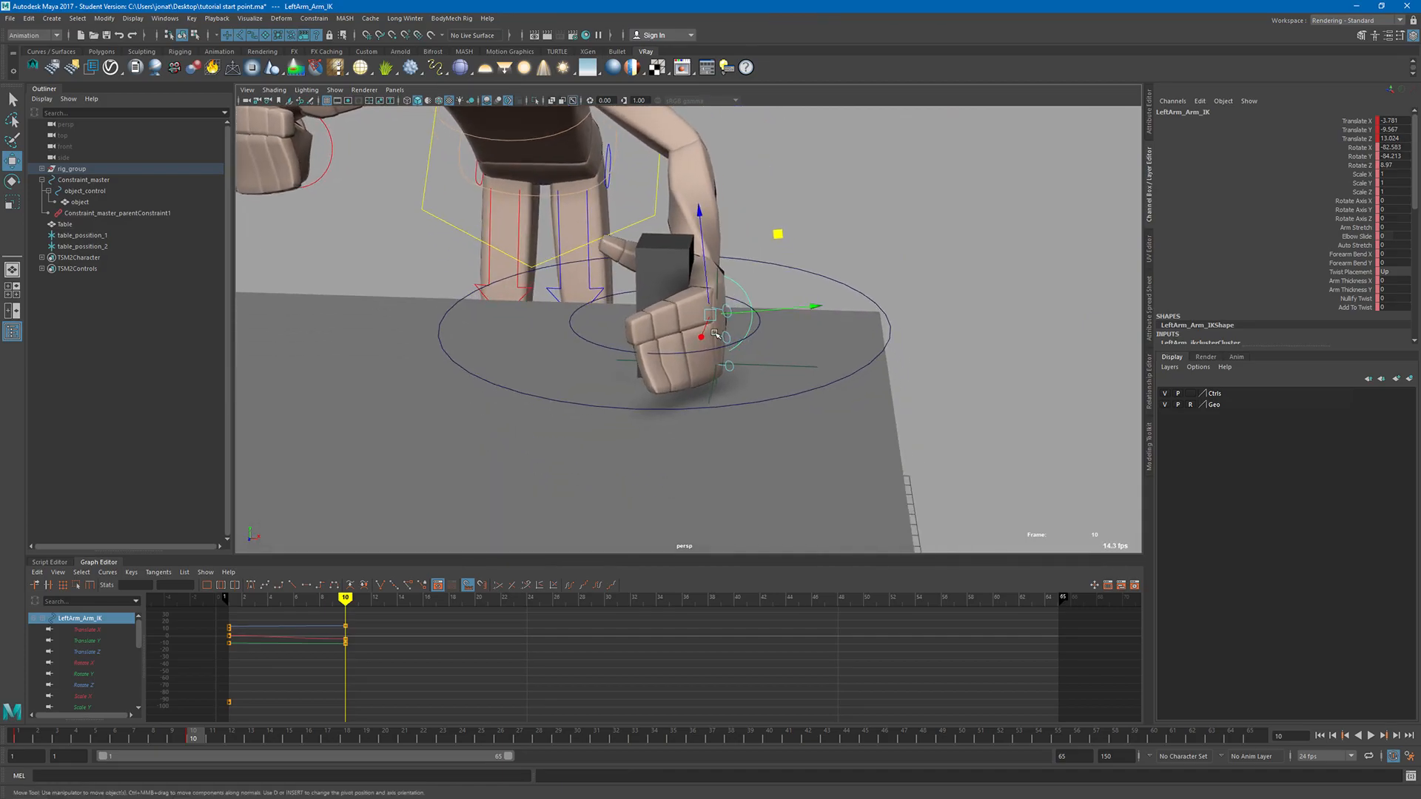
# Step: Set the Table Possition 1W0 weight of Constraint_master's parent constraint to 0 at frame 10
pyautogui.click(501, 282)
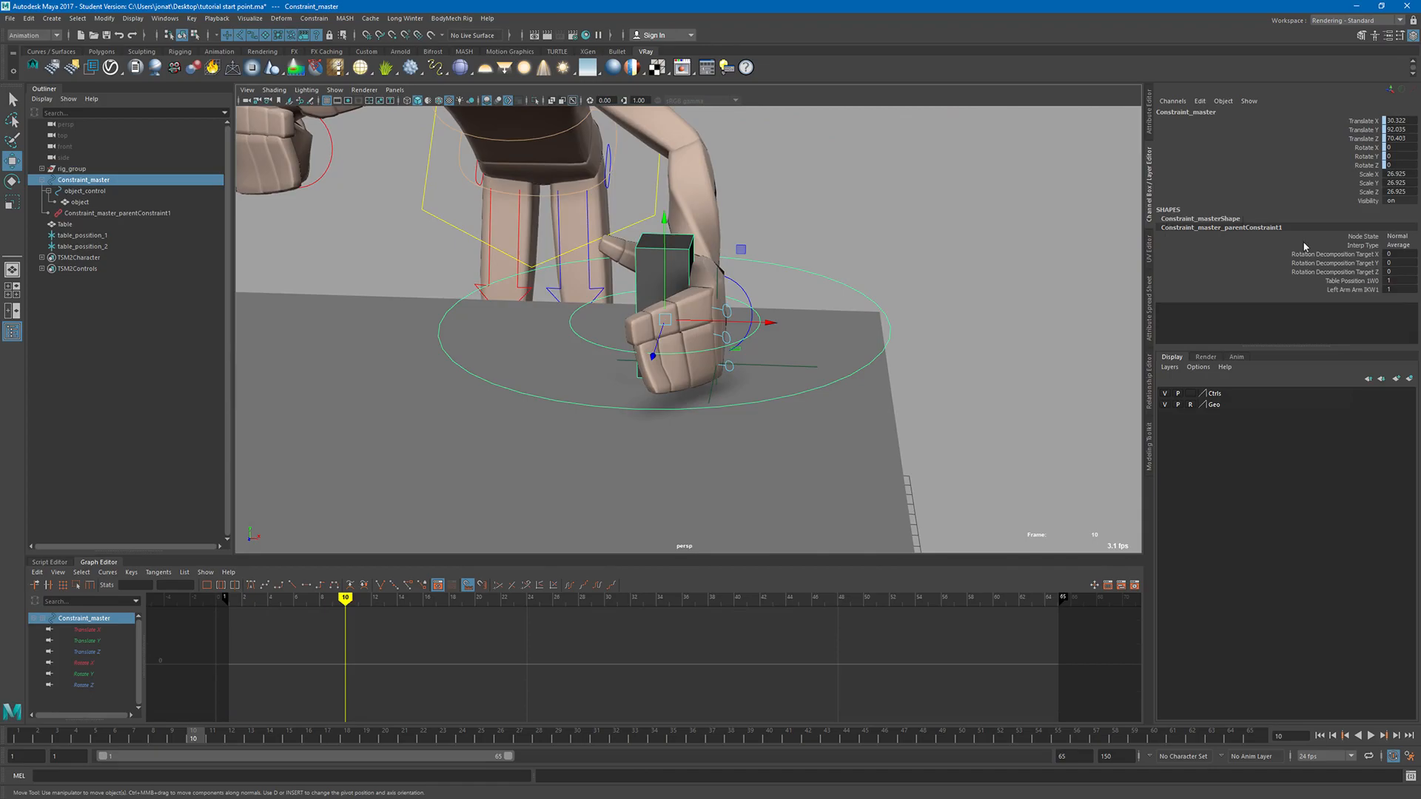
pyautogui.moveTo(1350, 282); pyautogui.dragTo(1351, 294)
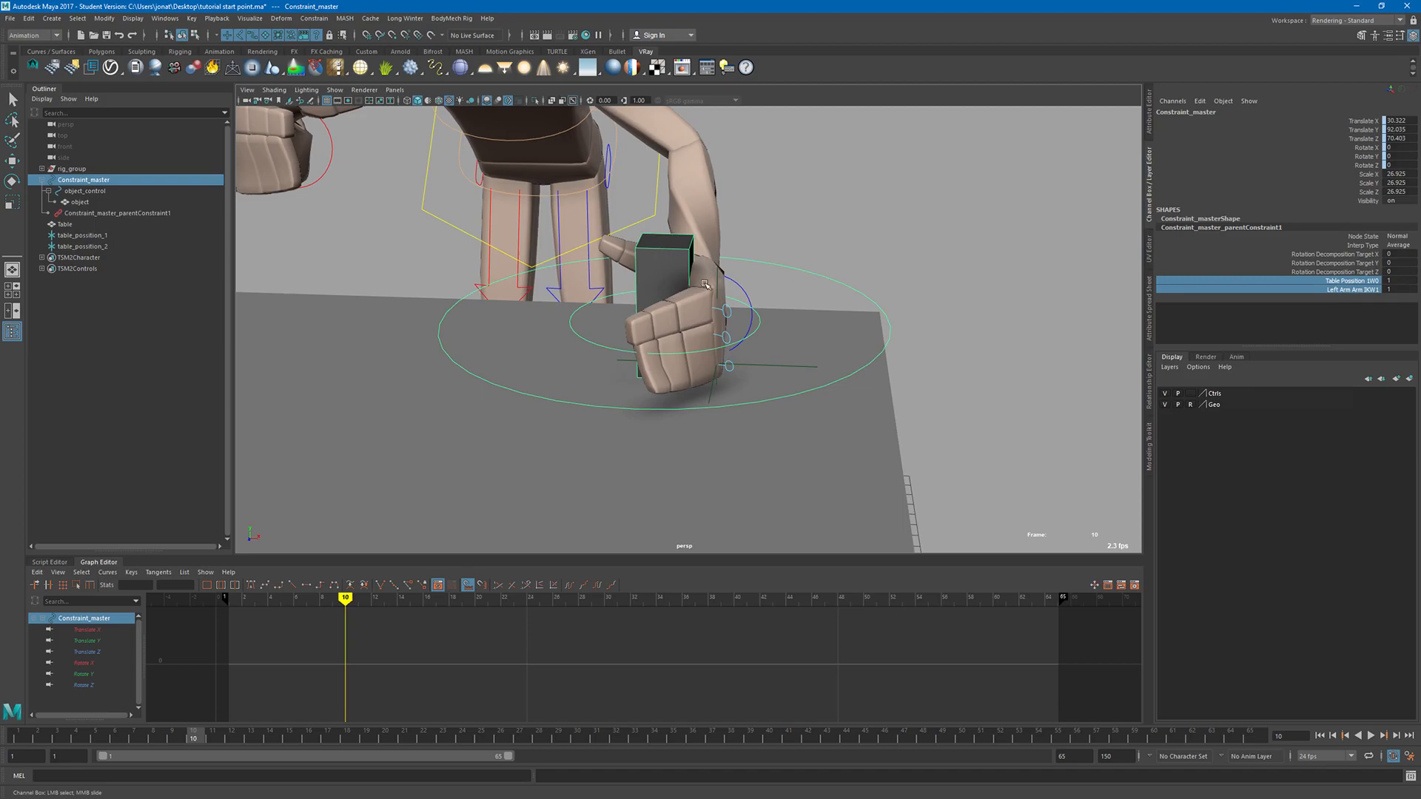
pyautogui.doubleClick(1393, 281)
pyautogui.press('Return')
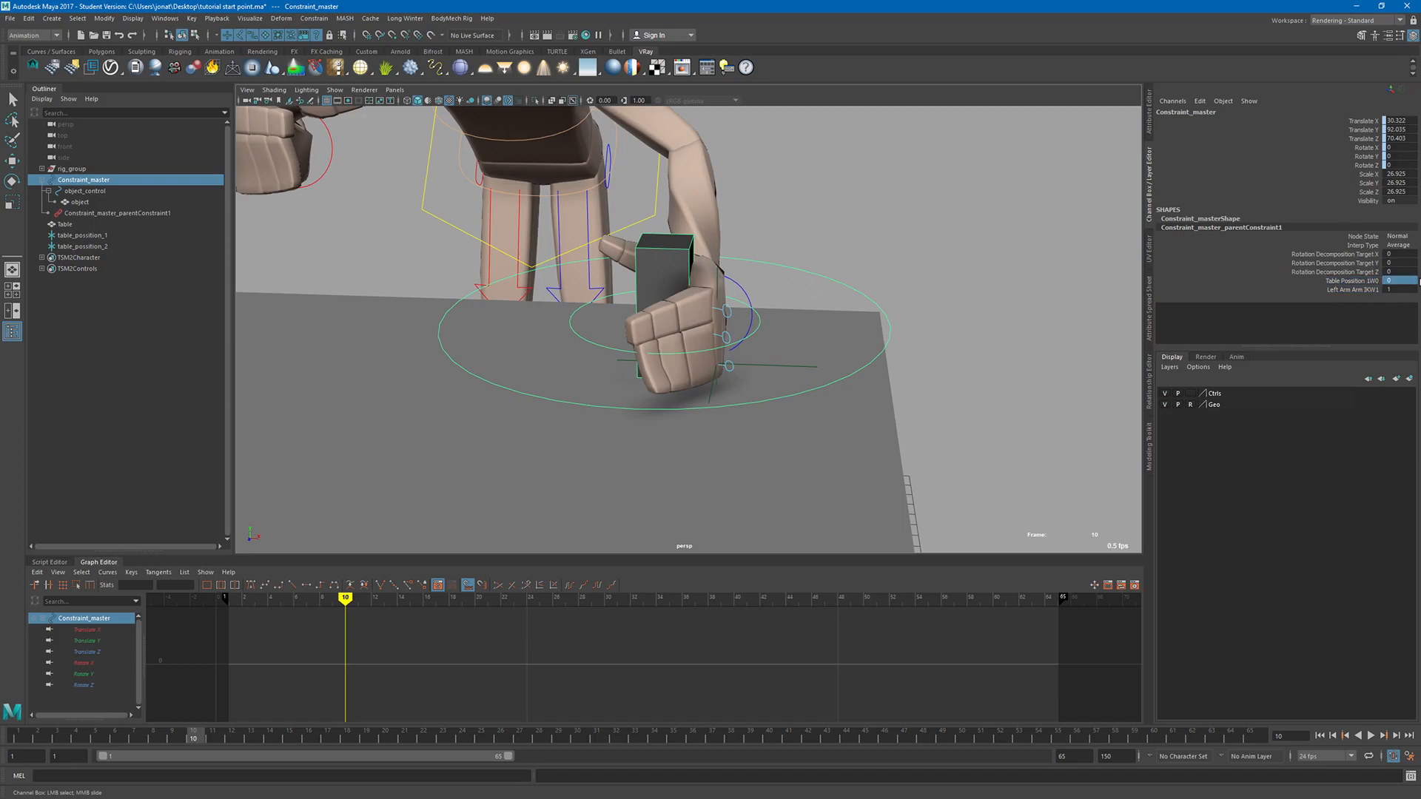
# Step: Try moving the left arm IK control to test the block's following with the table weight off, and undo the move
pyautogui.click(1341, 290)
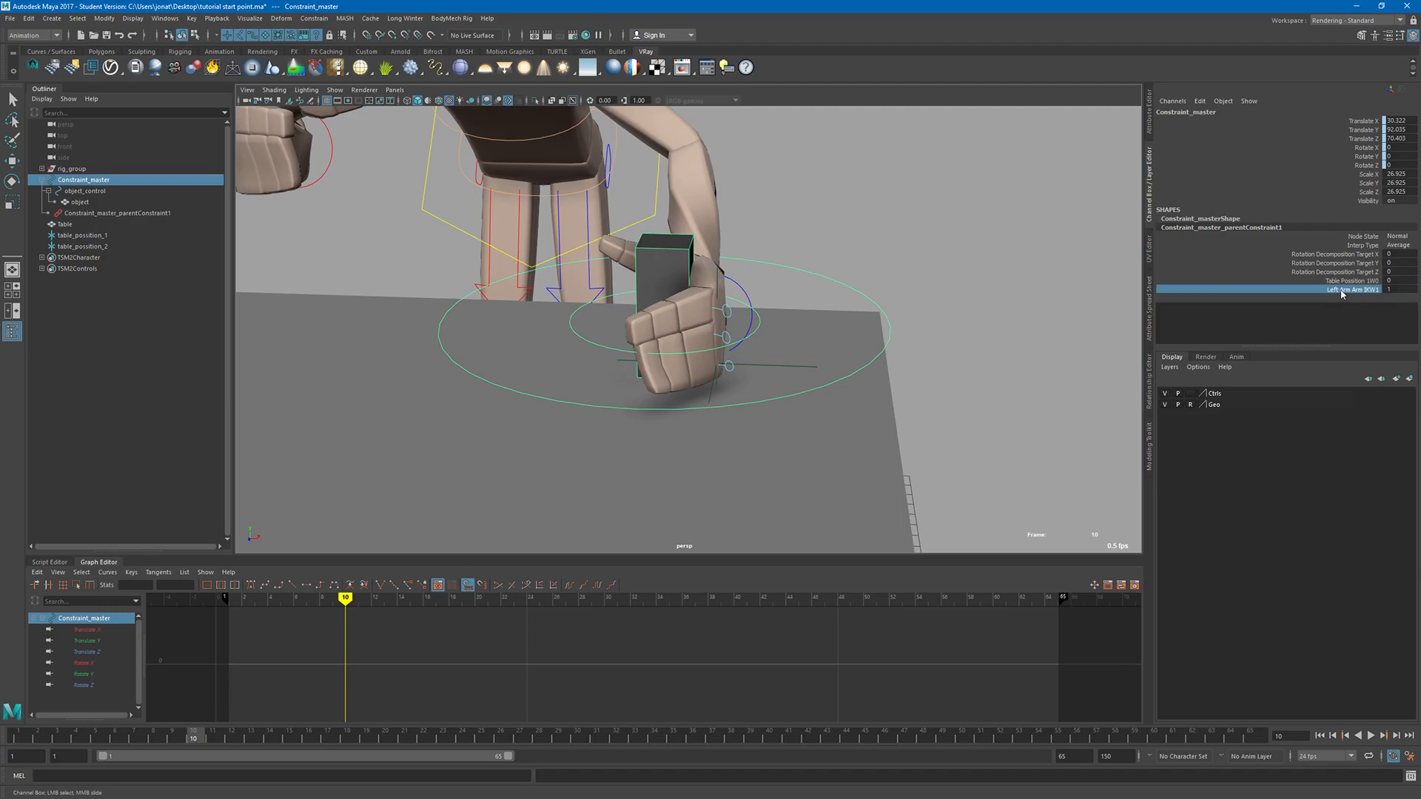
pyautogui.click(740, 286)
pyautogui.press('w')
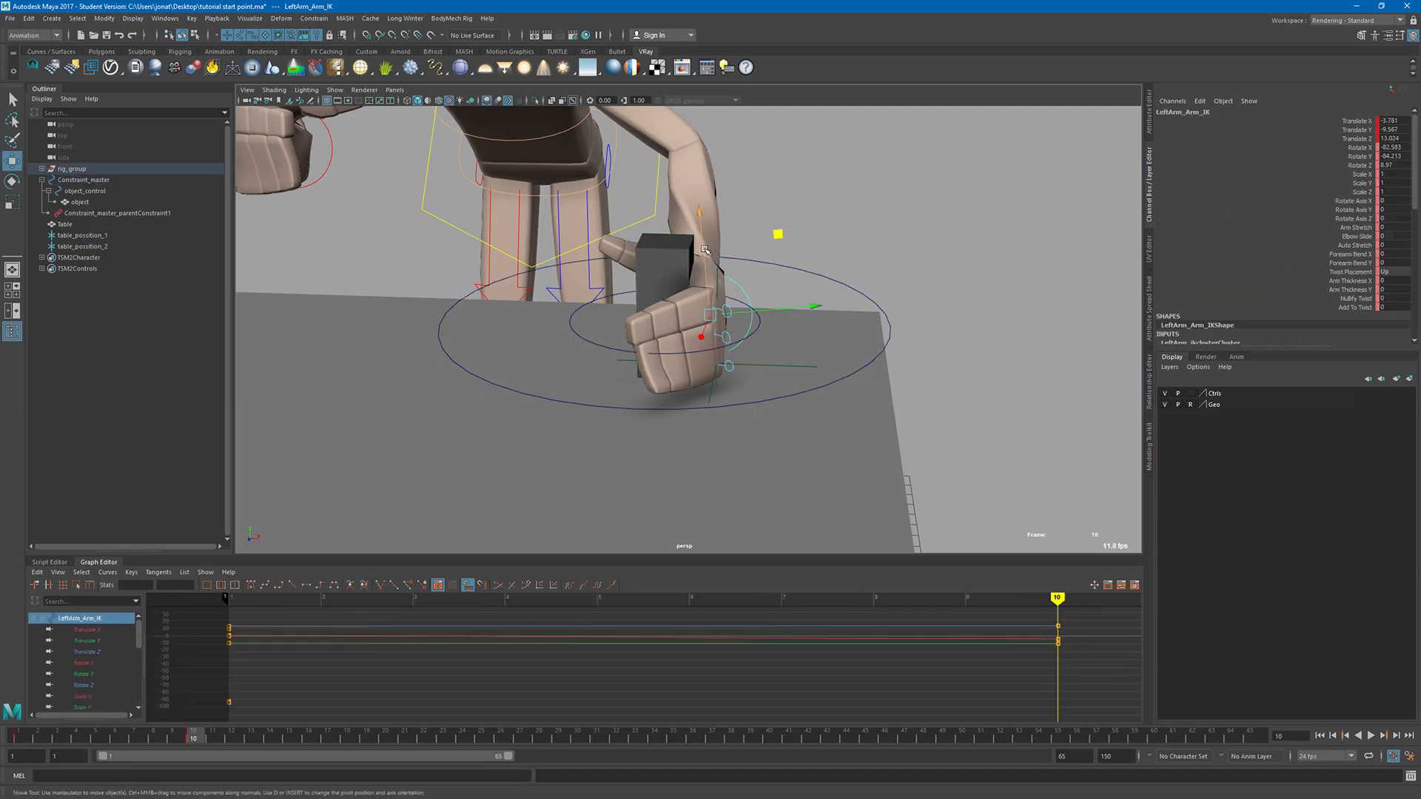
pyautogui.moveTo(777, 229); pyautogui.dragTo(737, 174)
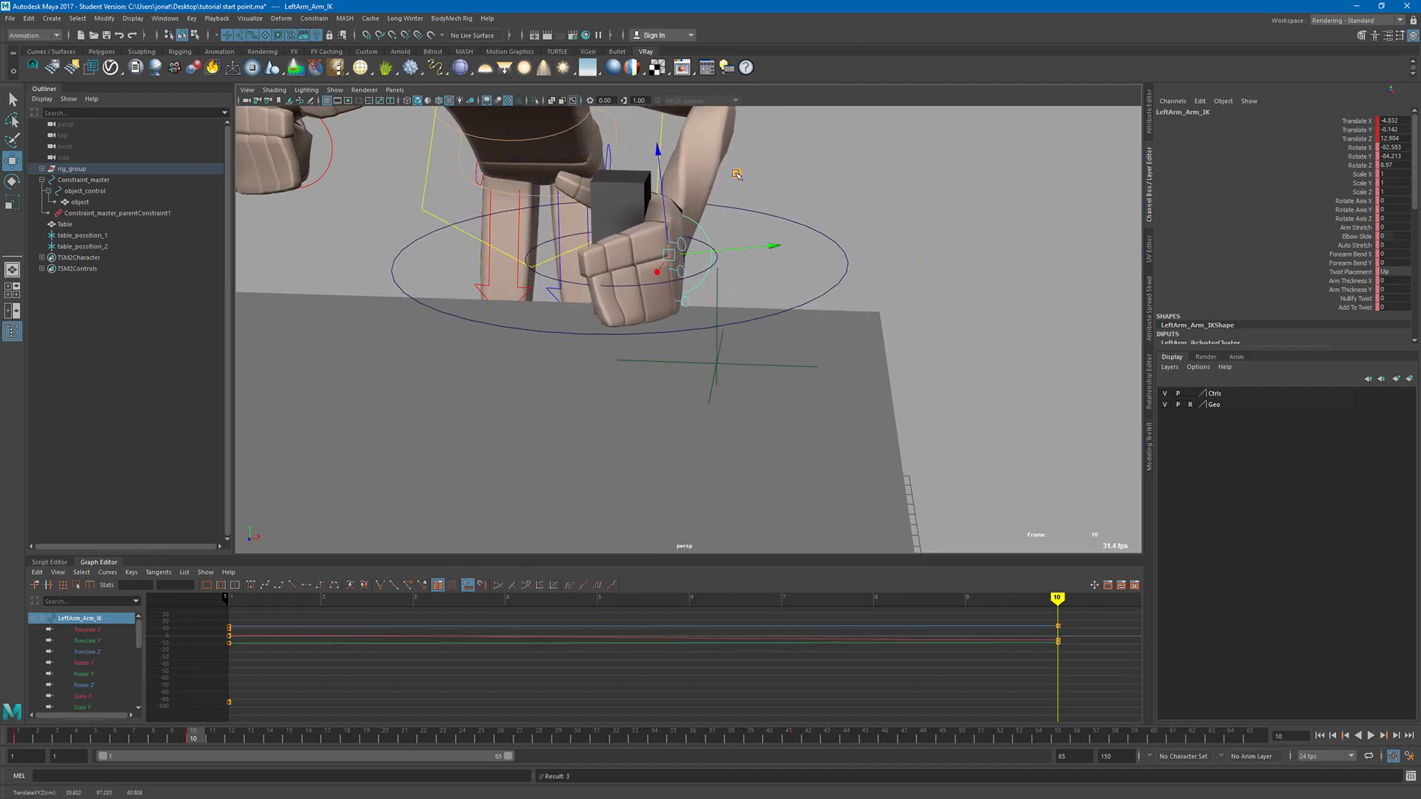
pyautogui.hotkey('ctrl', 'z')
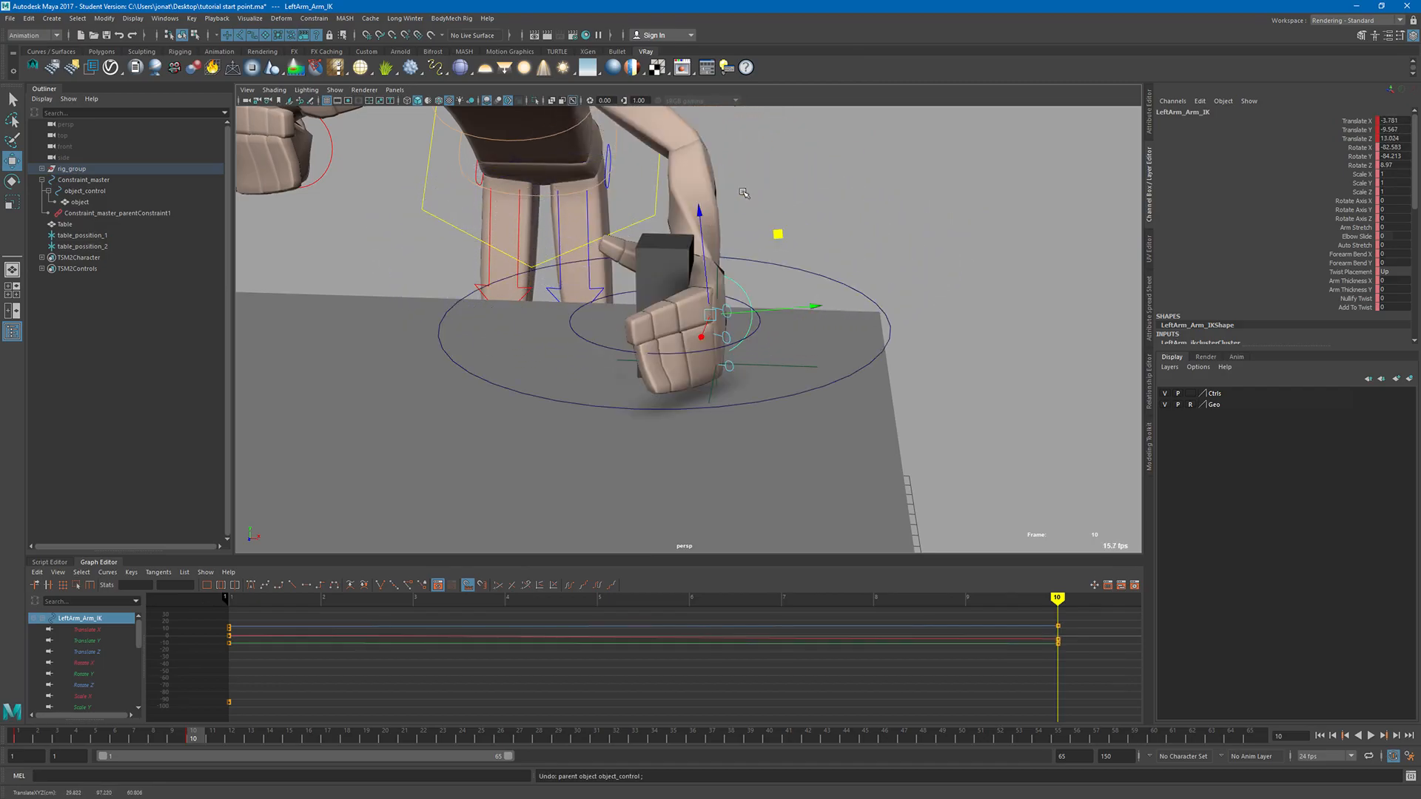
# Step: Key the Table Possition 1W0 and Left Arm Arm IKW1 weights of Constraint_master at frame 10 and check the playback
pyautogui.click(861, 288)
pyautogui.moveTo(1360, 289); pyautogui.dragTo(1358, 281)
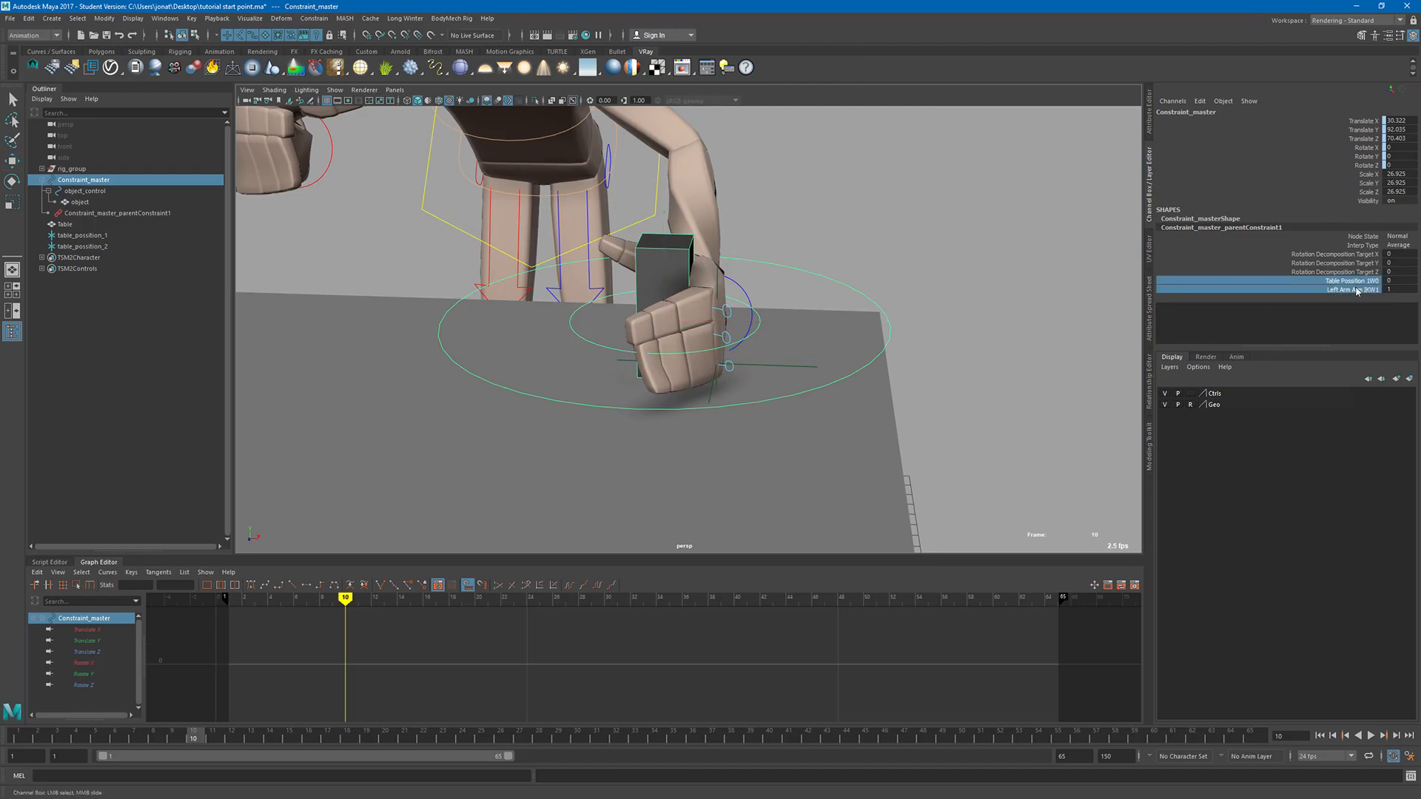
pyautogui.rightClick(1356, 285)
pyautogui.click(1339, 311)
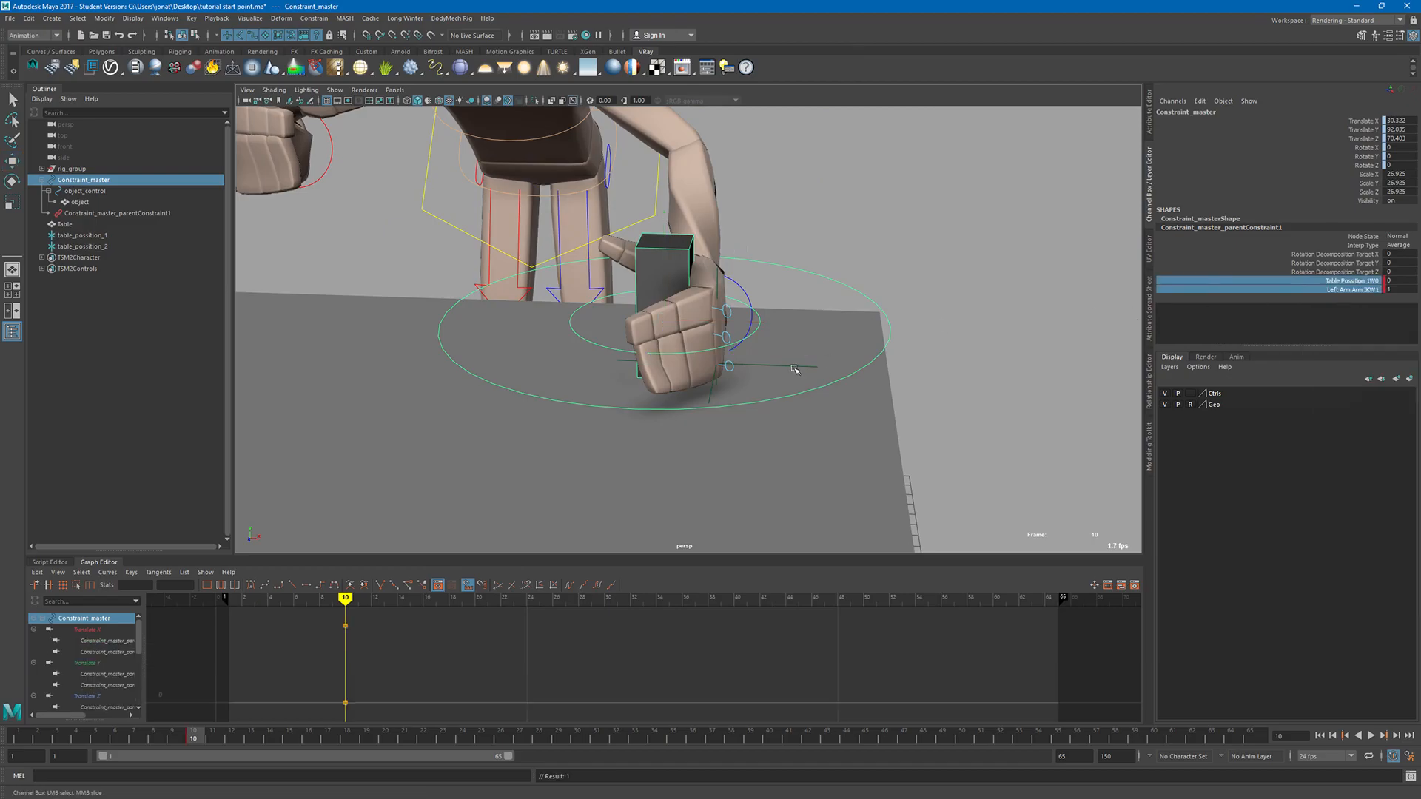
pyautogui.hotkey('alt', 'v')
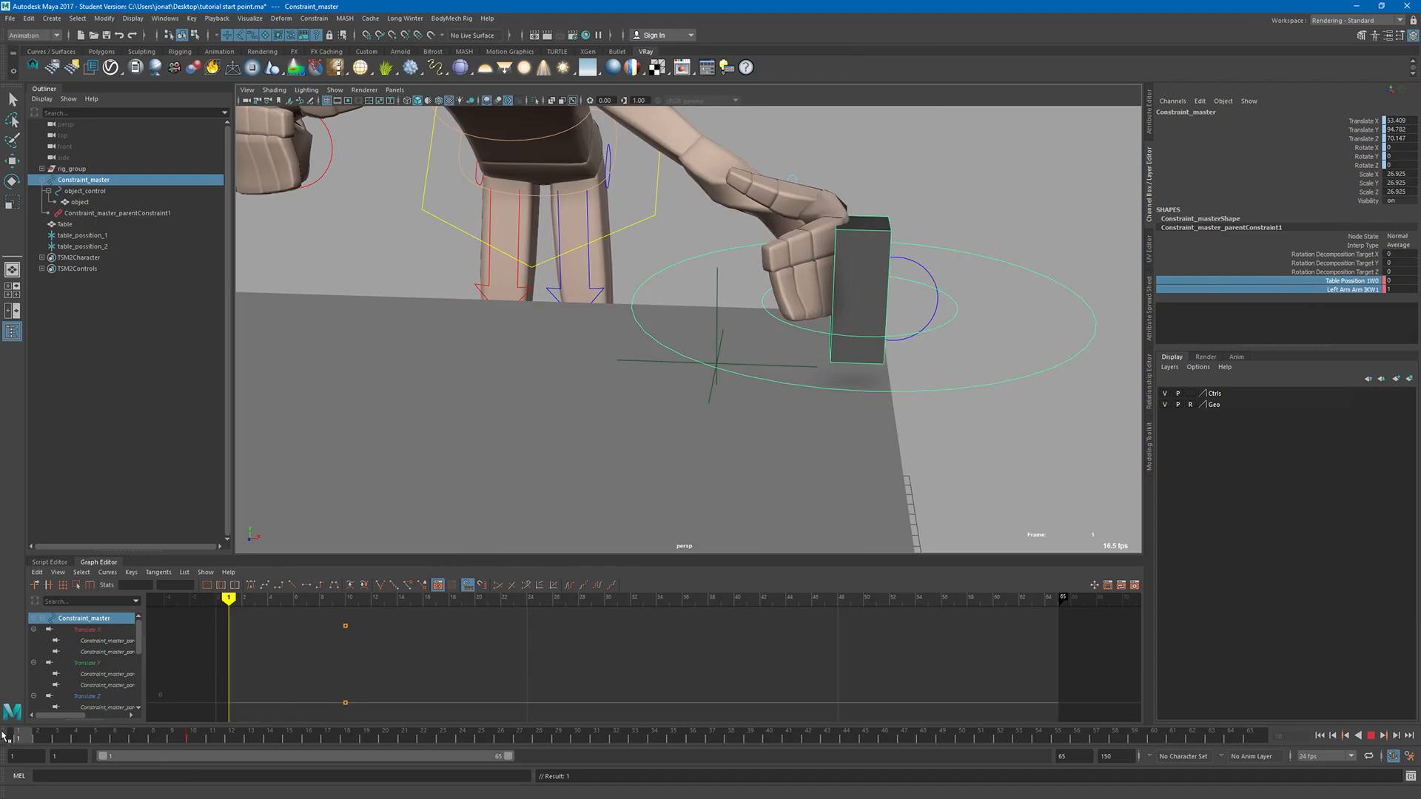
pyautogui.click(192, 735)
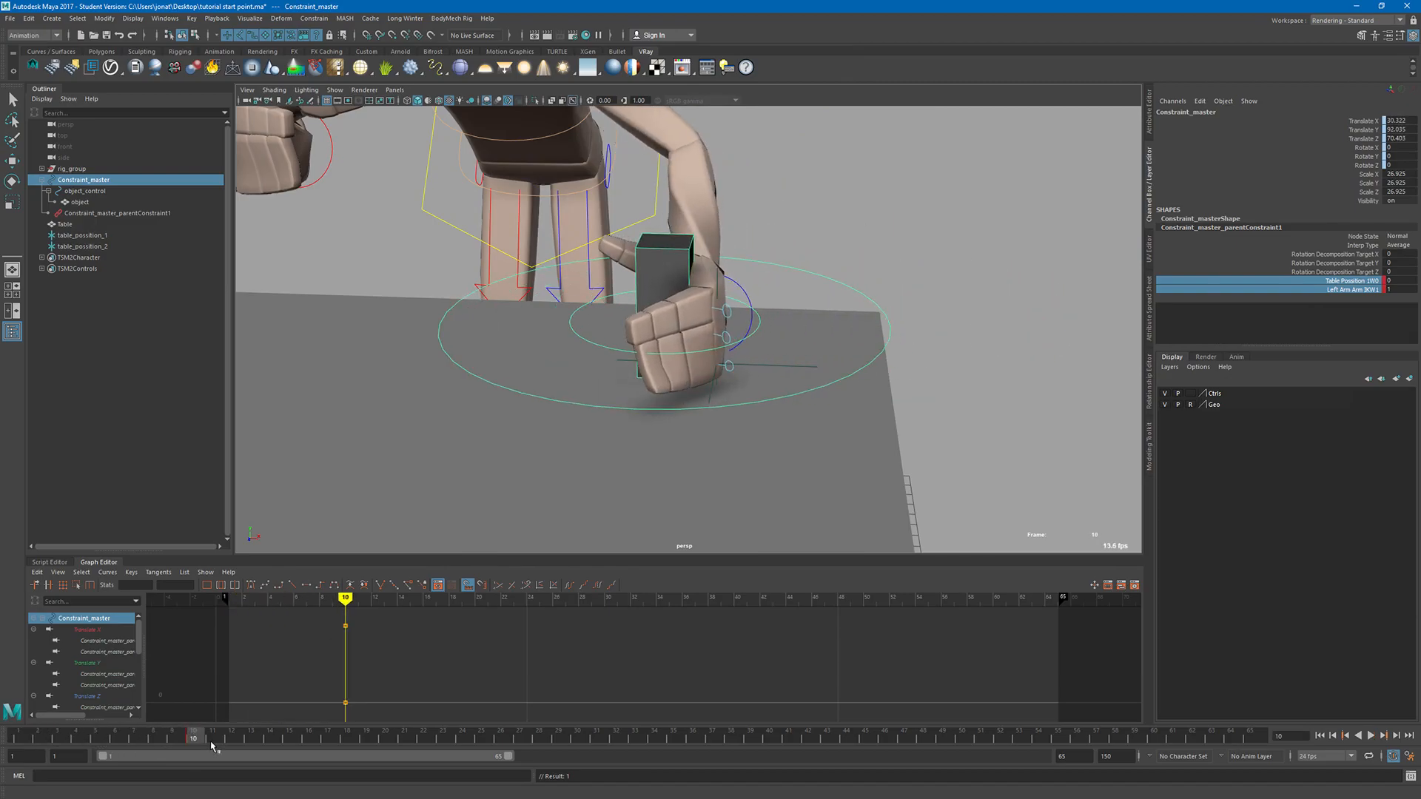
# Step: At frame 9, set Constraint_master's Table Possition 1W0 weight to 1 and Left Arm Arm IKW1 weight to 0
pyautogui.hotkey('alt', ',')
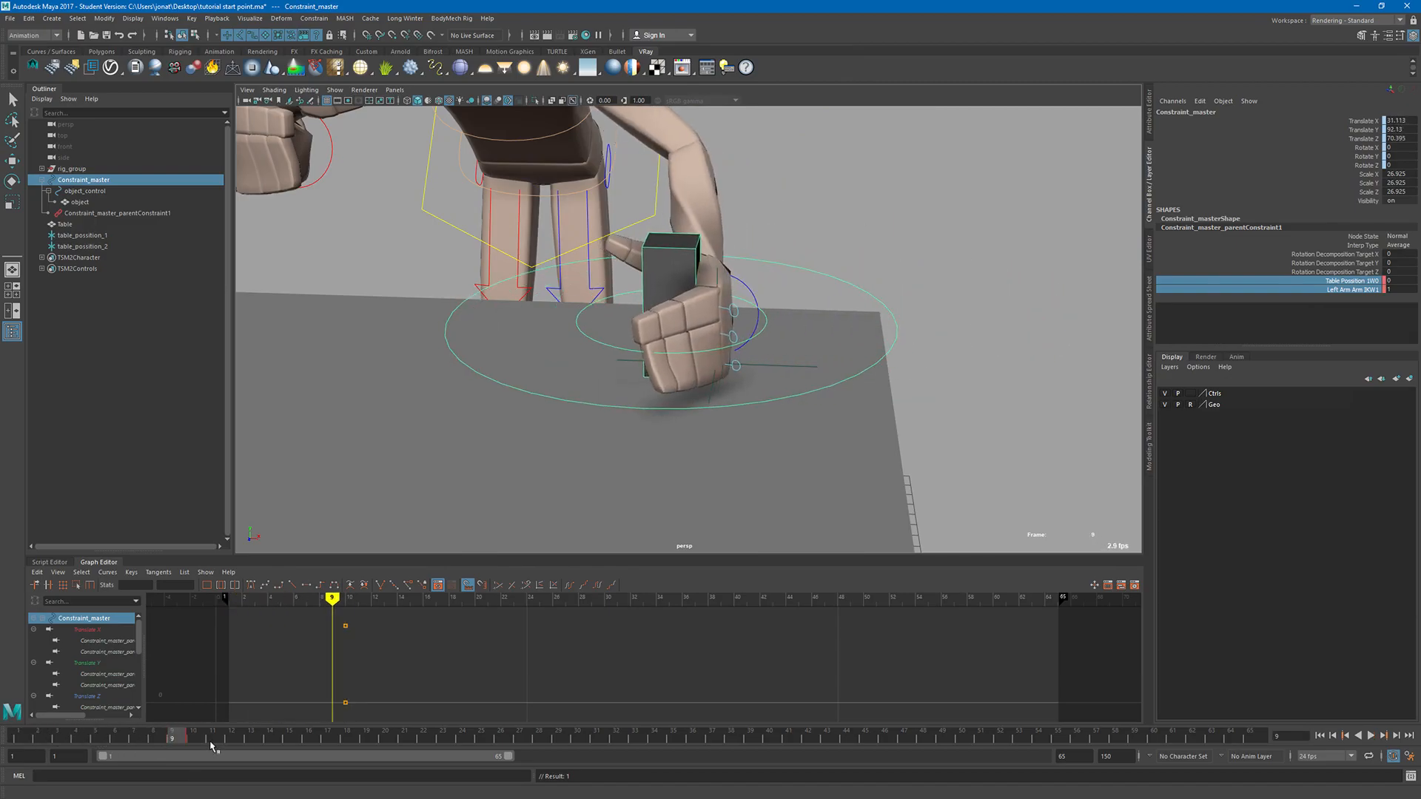
pyautogui.click(1392, 281)
pyautogui.press('Return')
pyautogui.click(1391, 290)
pyautogui.write('1')
pyautogui.press('Return')
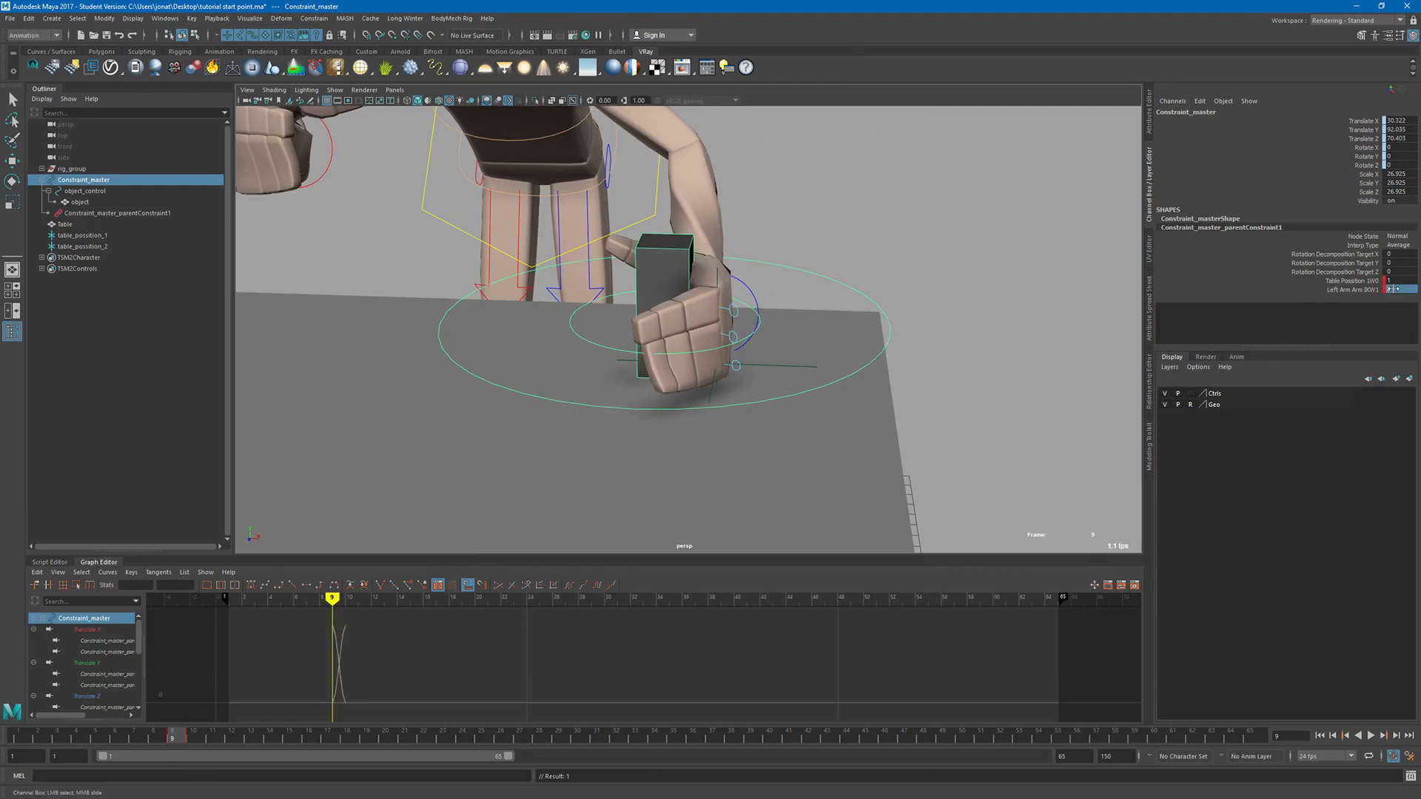
pyautogui.moveTo(173, 740)
pyautogui.mouseDown()
pyautogui.moveTo(37, 741)
pyautogui.moveTo(251, 741)
pyautogui.moveTo(194, 741)
pyautogui.mouseUp()
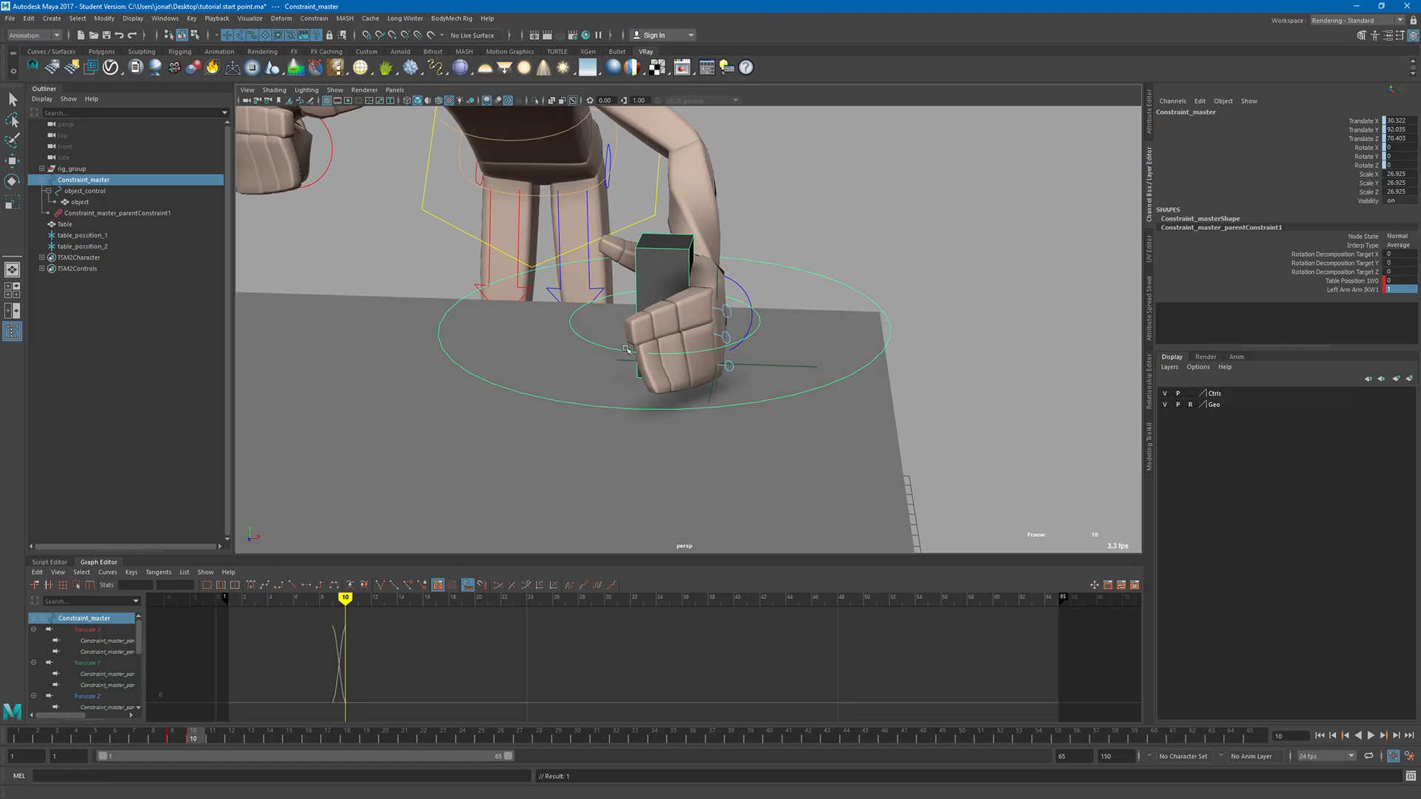
# Step: At frame 20, move the left arm IK control to carry the block in front of the torso into the right hand's grip
pyautogui.moveTo(198, 742); pyautogui.dragTo(398, 741)
pyautogui.press('w')
pyautogui.click(810, 358)
pyautogui.moveTo(842, 302); pyautogui.dragTo(505, 133, button='middle')
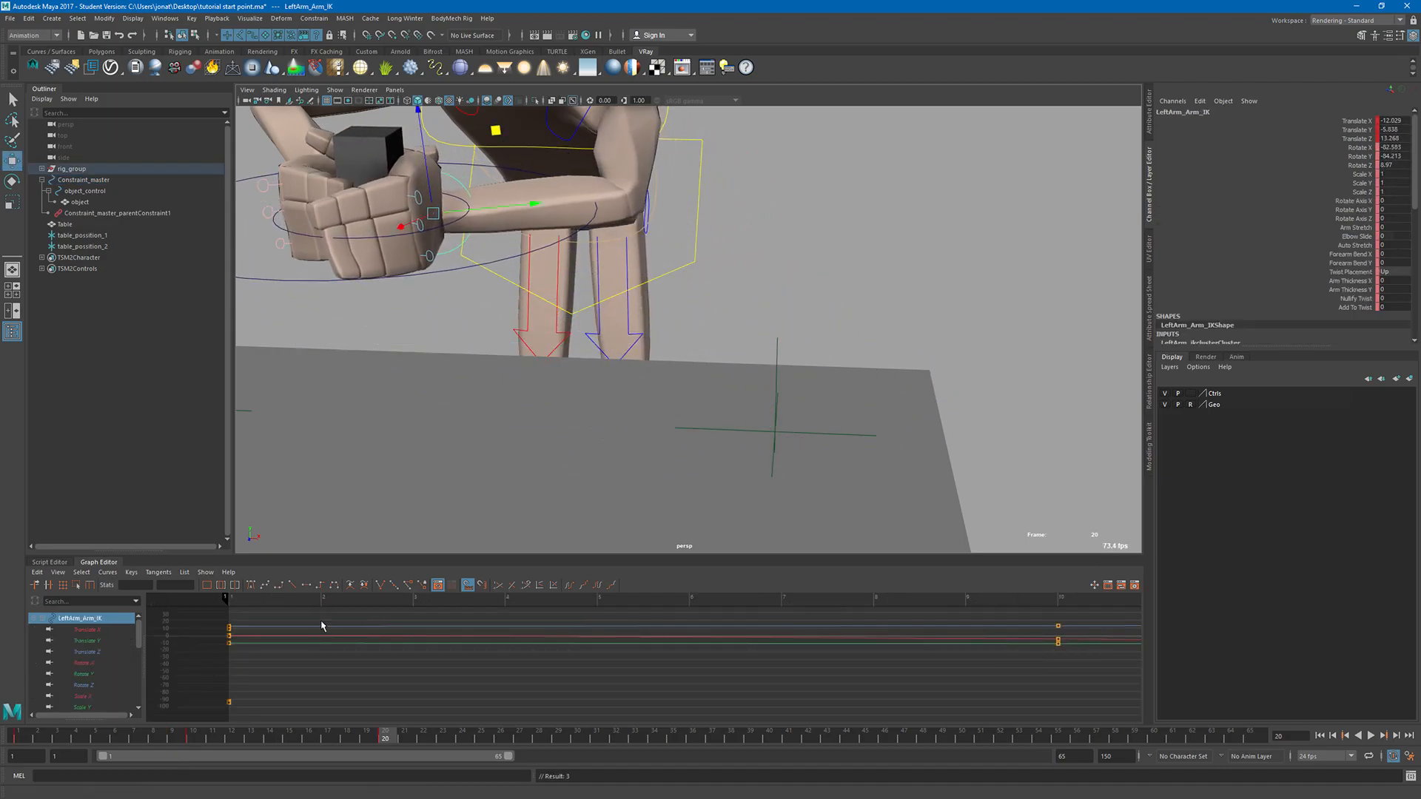
pyautogui.moveTo(374, 729)
pyautogui.mouseDown()
pyautogui.moveTo(66, 736)
pyautogui.moveTo(390, 722)
pyautogui.mouseUp()
pyautogui.moveTo(666, 385)
pyautogui.keyDown('alt'); pyautogui.mouseDown()
pyautogui.moveTo(637, 348)
pyautogui.moveTo(655, 406)
pyautogui.mouseUp(); pyautogui.keyUp('alt')
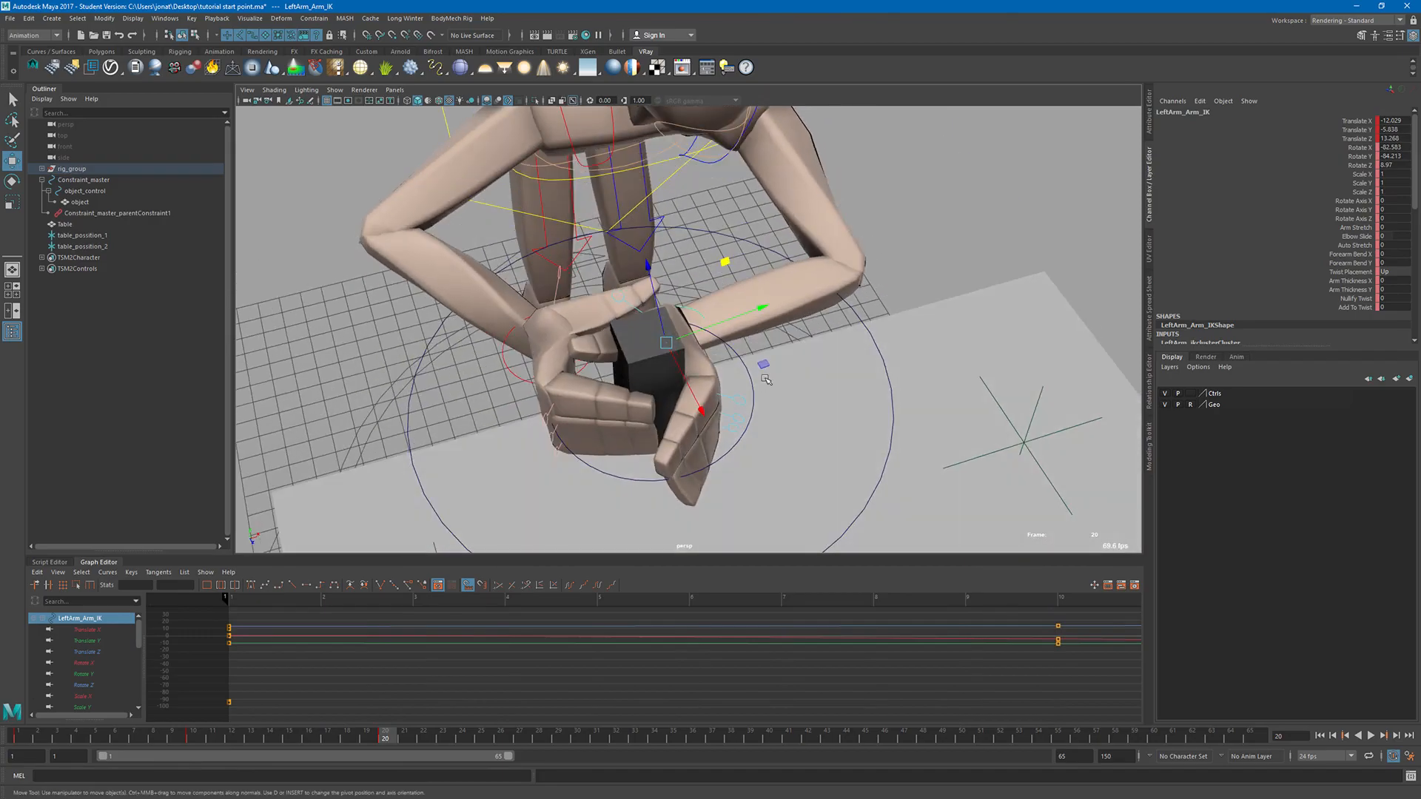
pyautogui.moveTo(762, 359); pyautogui.dragTo(720, 357)
pyautogui.keyDown('alt'); pyautogui.moveTo(602, 404); pyautogui.dragTo(584, 397); pyautogui.keyUp('alt')
pyautogui.keyDown('alt'); pyautogui.moveTo(585, 396); pyautogui.dragTo(557, 387, button='right'); pyautogui.keyUp('alt')
pyautogui.keyDown('alt'); pyautogui.moveTo(557, 387); pyautogui.dragTo(590, 392); pyautogui.keyUp('alt')
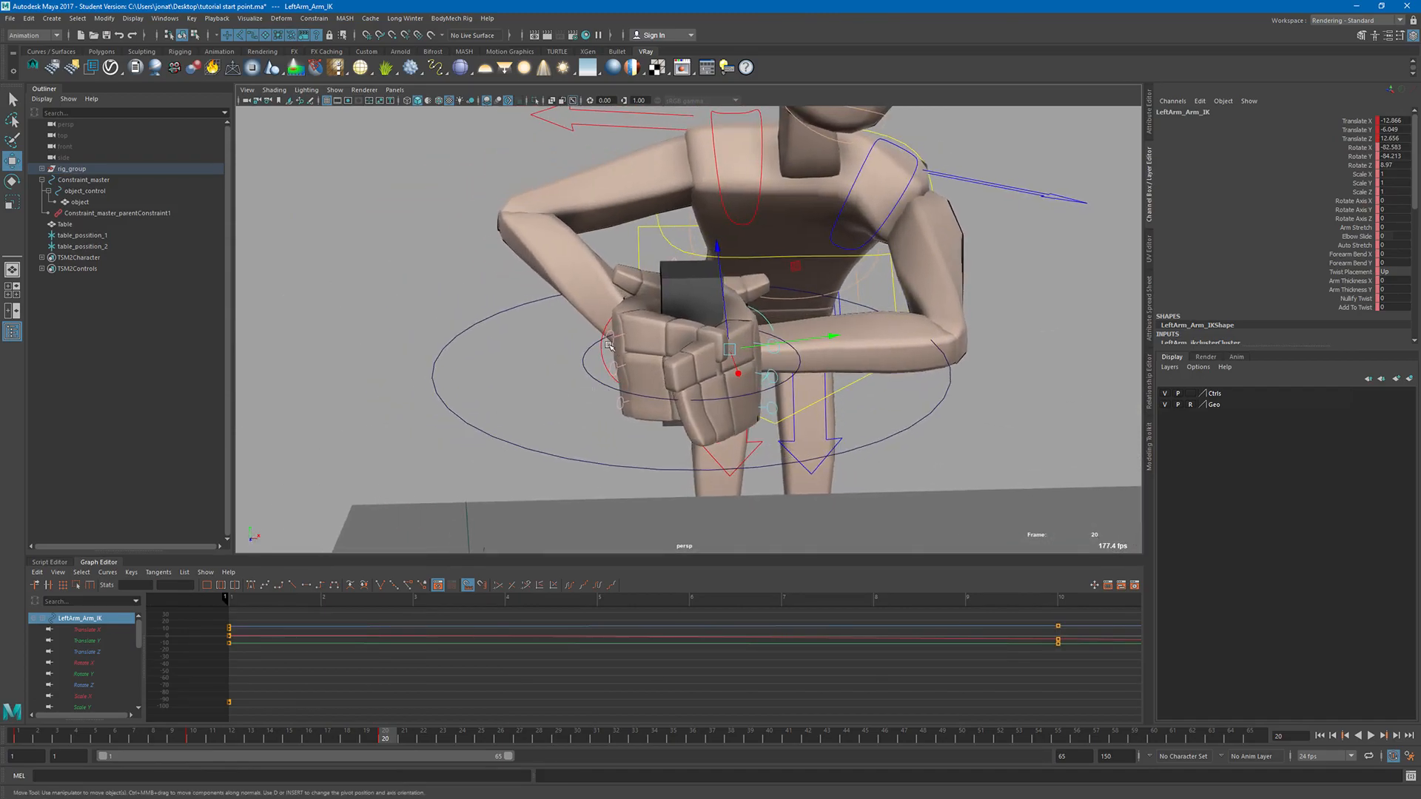
# Step: Add a parent constraint on Constraint_master with the right arm IK control as its target at frame 20
pyautogui.click(601, 351)
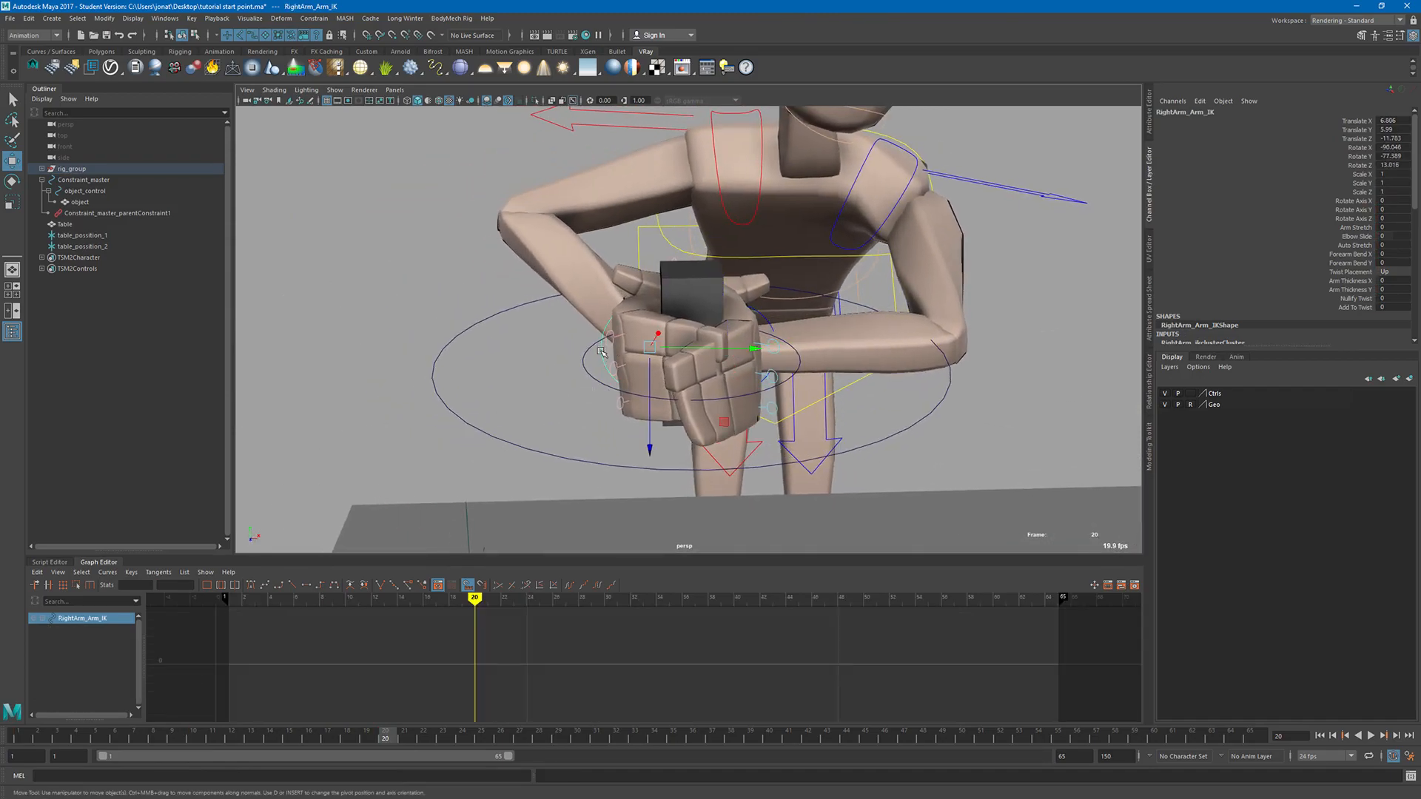
pyautogui.keyDown('shift'); pyautogui.click(499, 315); pyautogui.keyUp('shift')
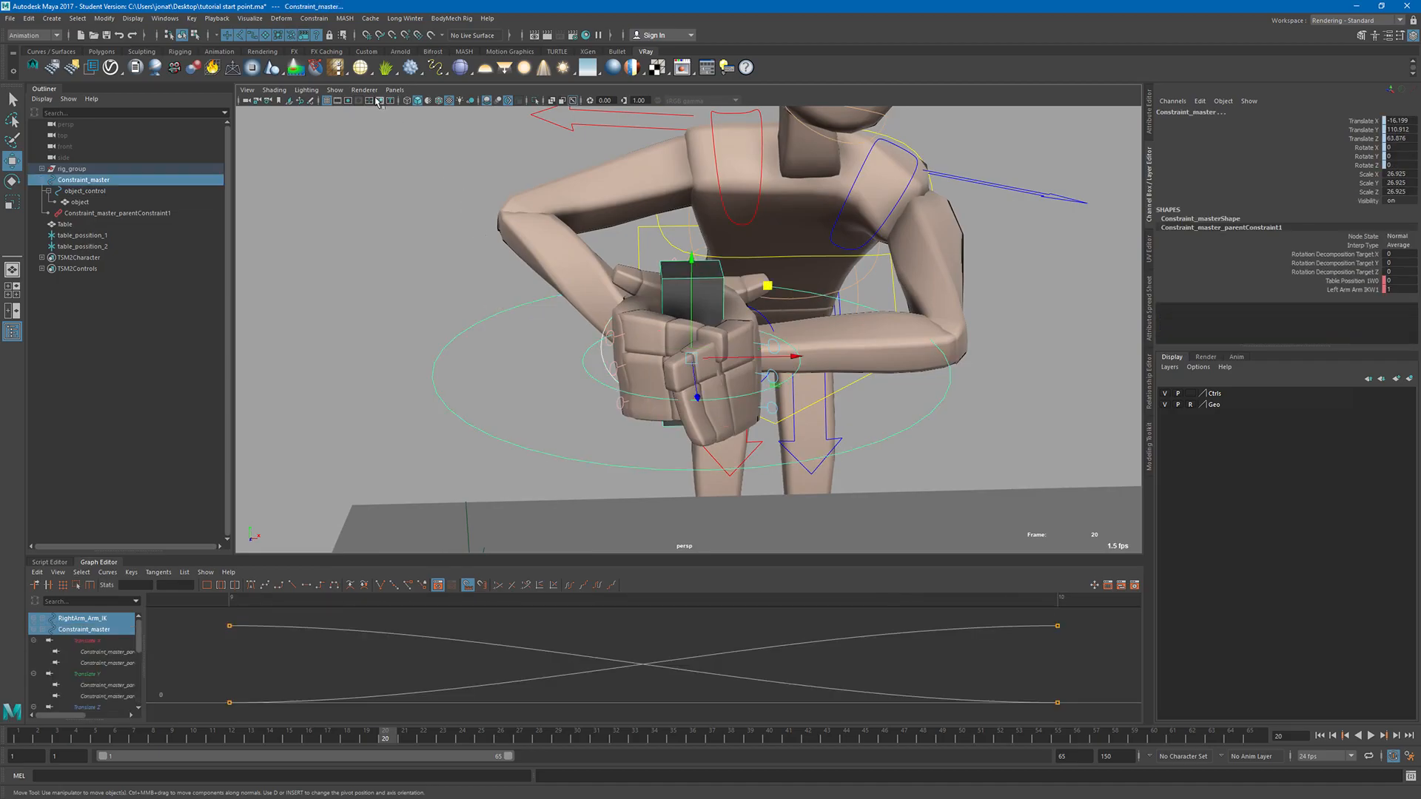
pyautogui.click(305, 19)
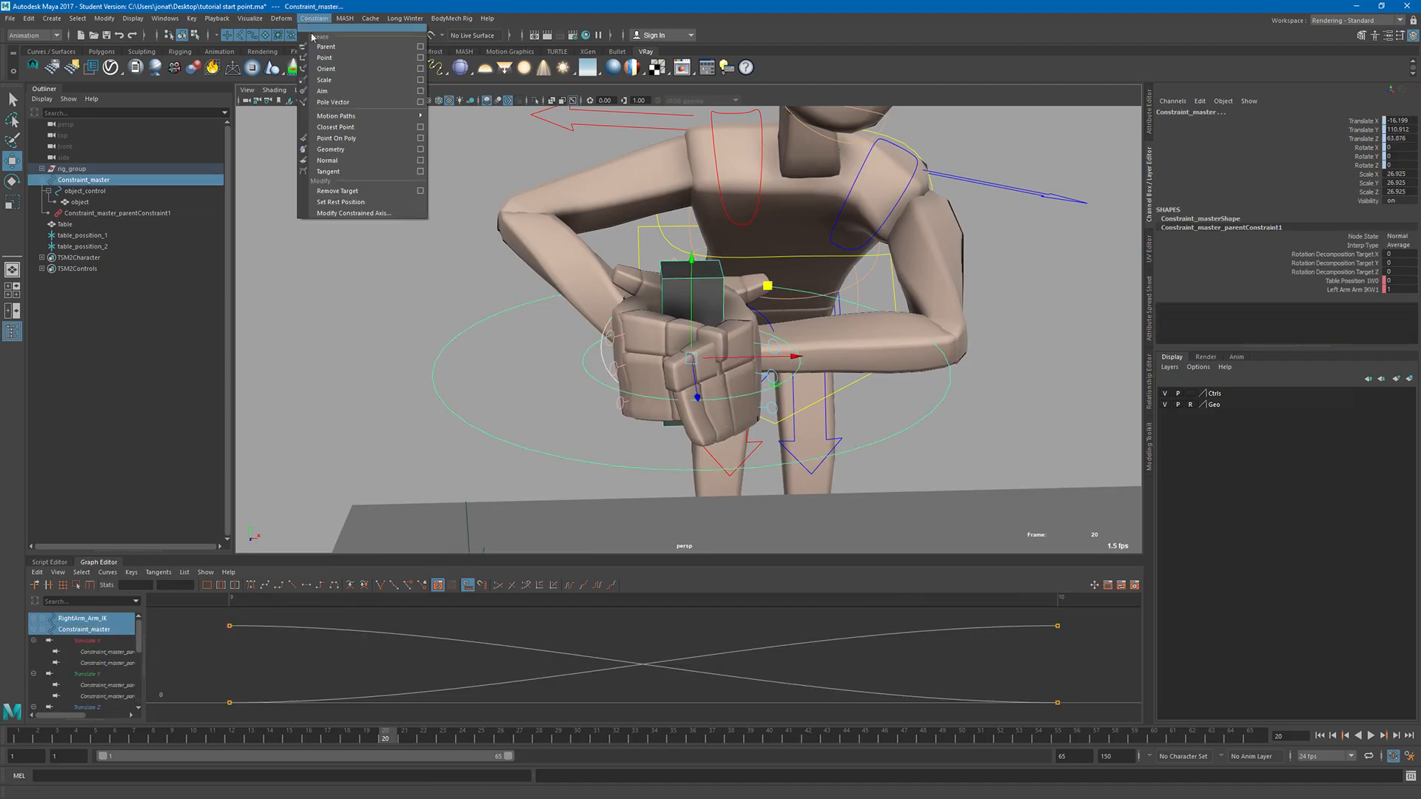
pyautogui.click(333, 47)
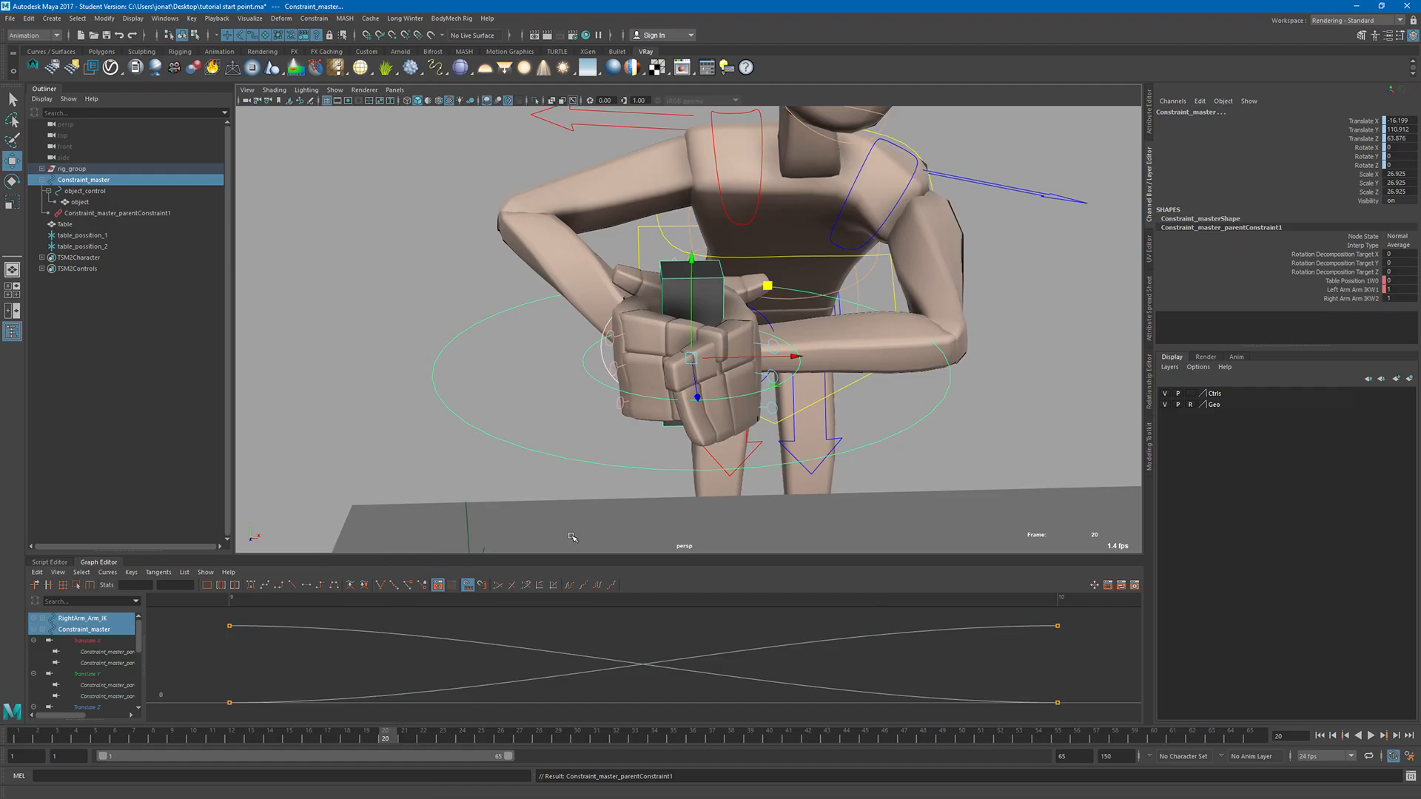
# Step: Try moving the left arm IK control sideways to test the block's behaviour with the right arm constraint added
pyautogui.click(426, 291)
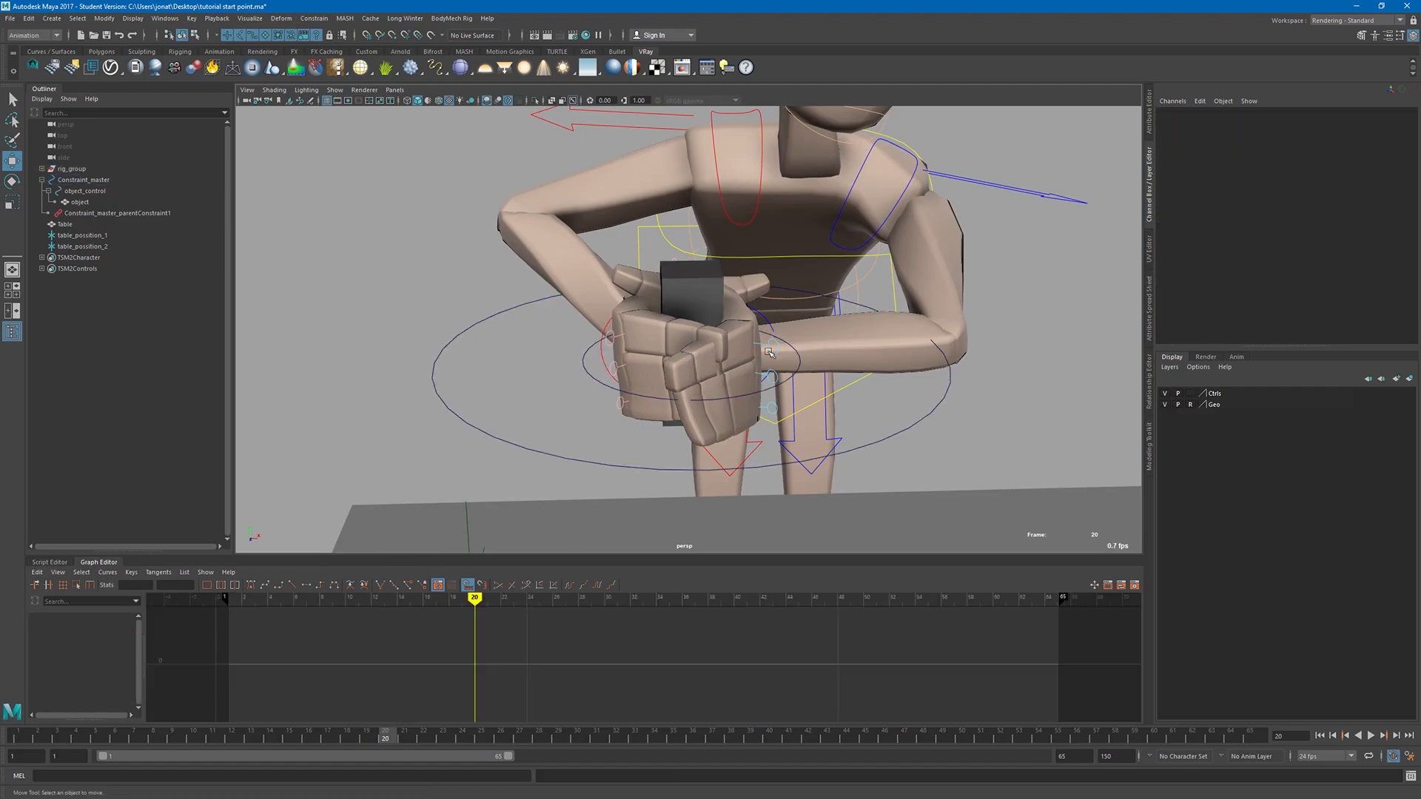
pyautogui.click(767, 320)
pyautogui.moveTo(831, 333); pyautogui.dragTo(628, 382)
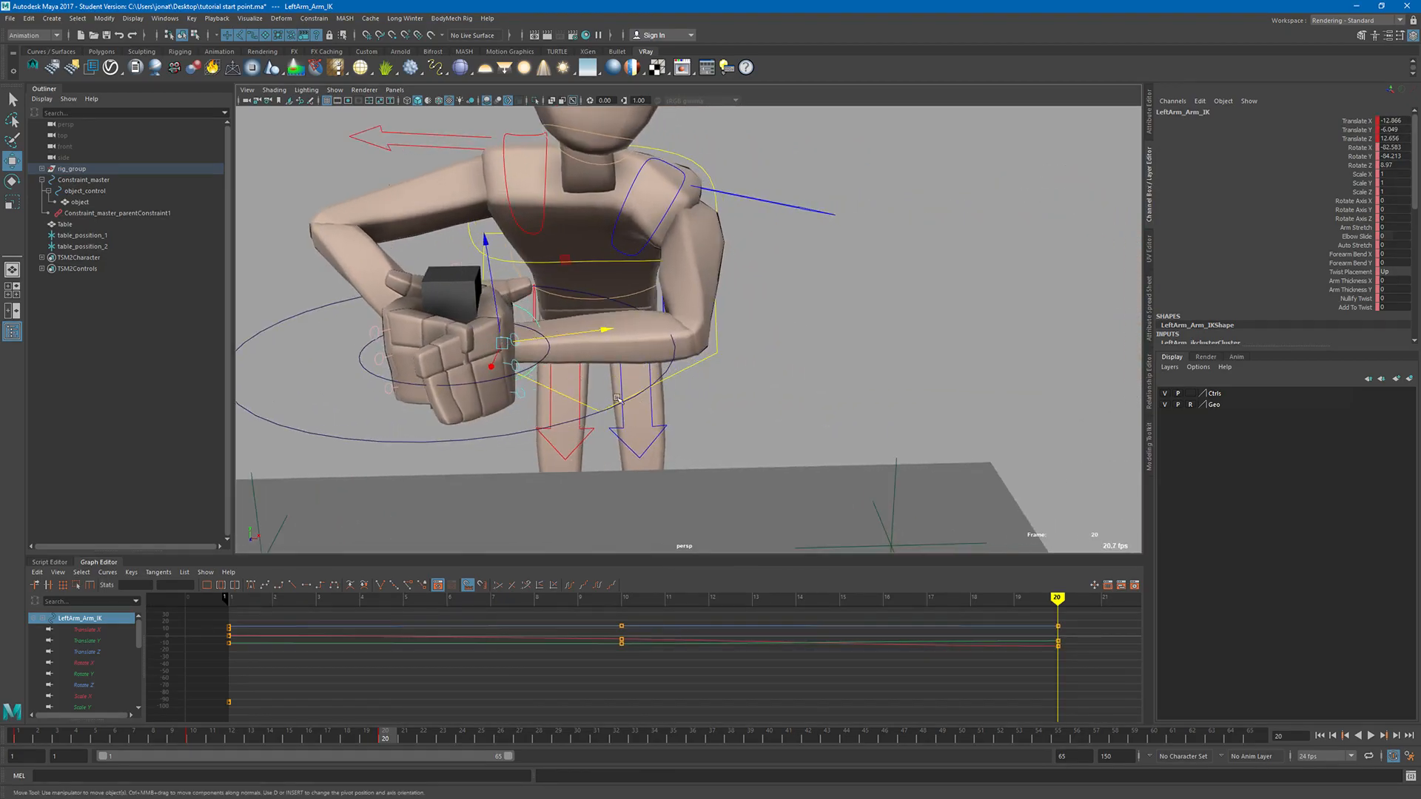
# Step: Key the table, left arm and right arm constraint weights of Constraint_master at frame 20
pyautogui.click(316, 320)
pyautogui.moveTo(1370, 283); pyautogui.dragTo(1369, 298)
pyautogui.rightClick(1358, 291)
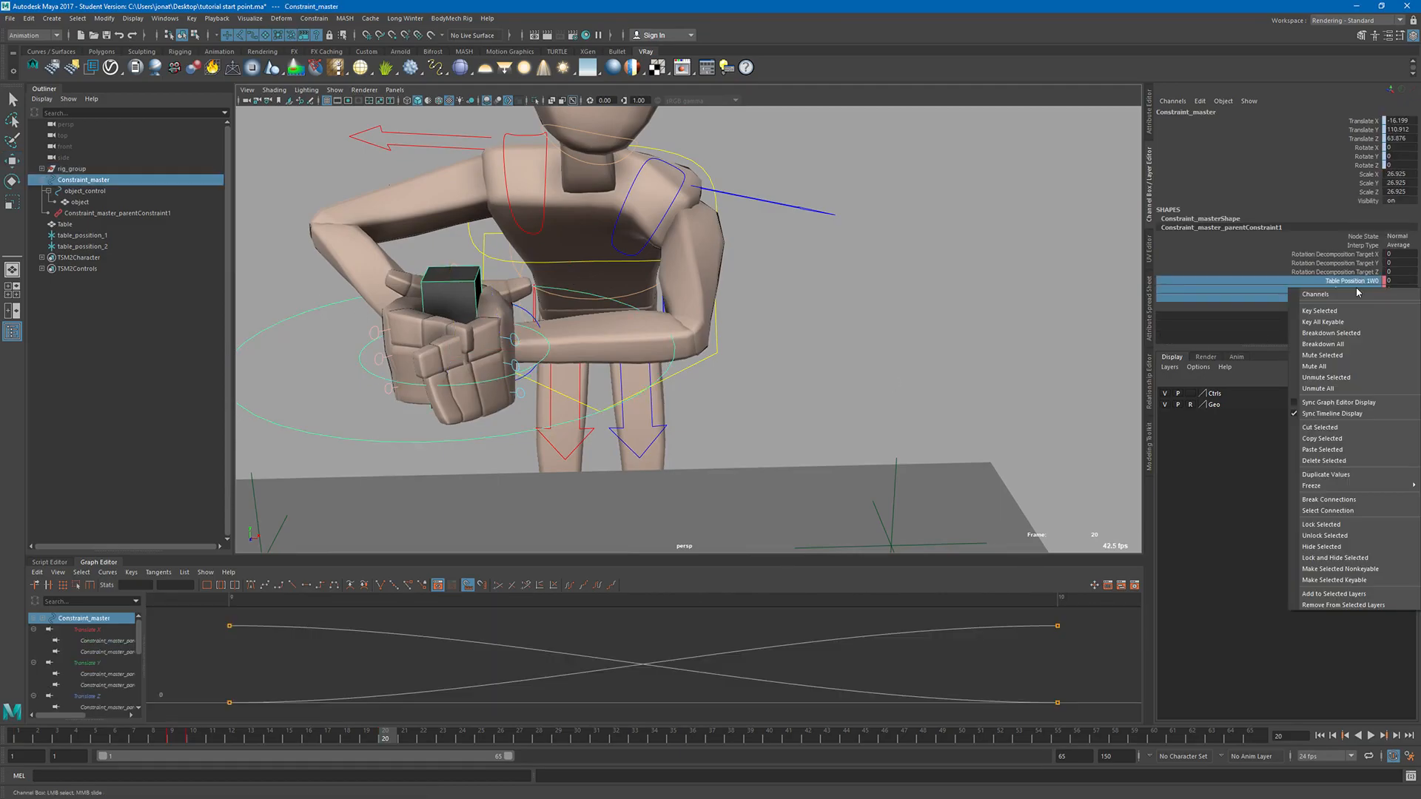
pyautogui.click(1342, 310)
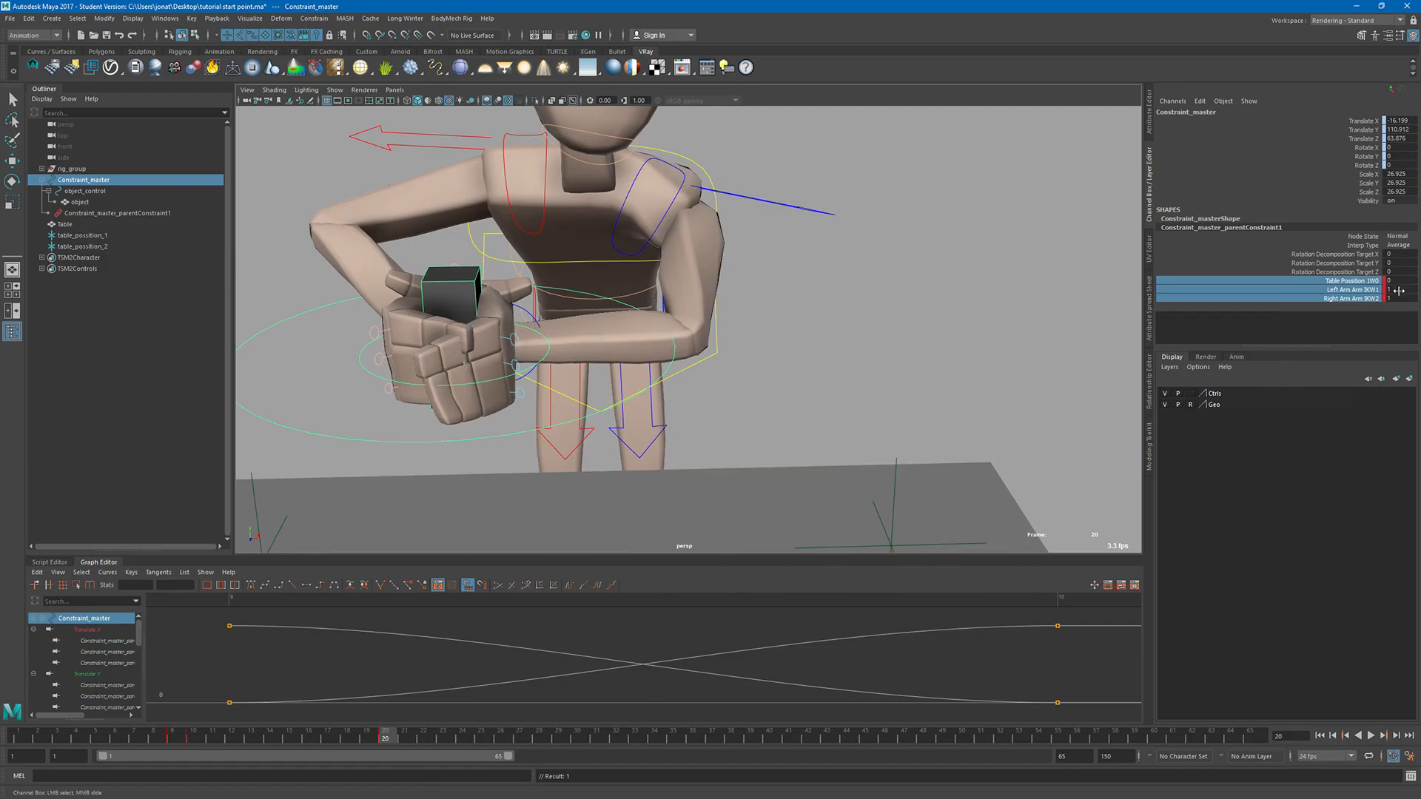
# Step: Try moving the left hand away from the block while both arm weights are active, and undo the move
pyautogui.click(528, 321)
pyautogui.press('w')
pyautogui.moveTo(566, 260); pyautogui.dragTo(840, 266)
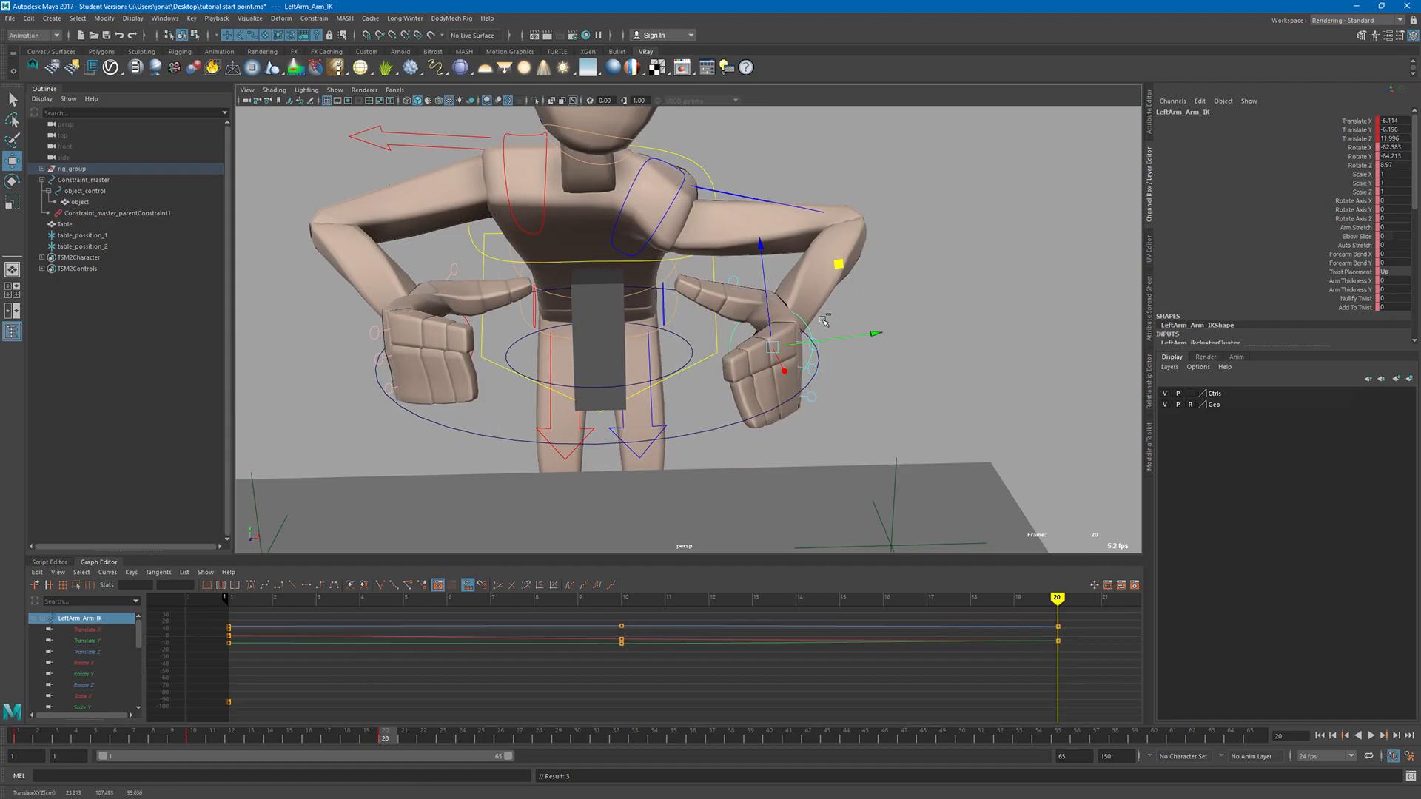
pyautogui.hotkey('ctrl', 'z')
pyautogui.hotkey('ctrl', 'z')
pyautogui.hotkey('ctrl', 'z')
# Step: Set the Left Arm Arm IKW1 weight of Constraint_master's parent constraint to 0 at frame 20
pyautogui.click(296, 317)
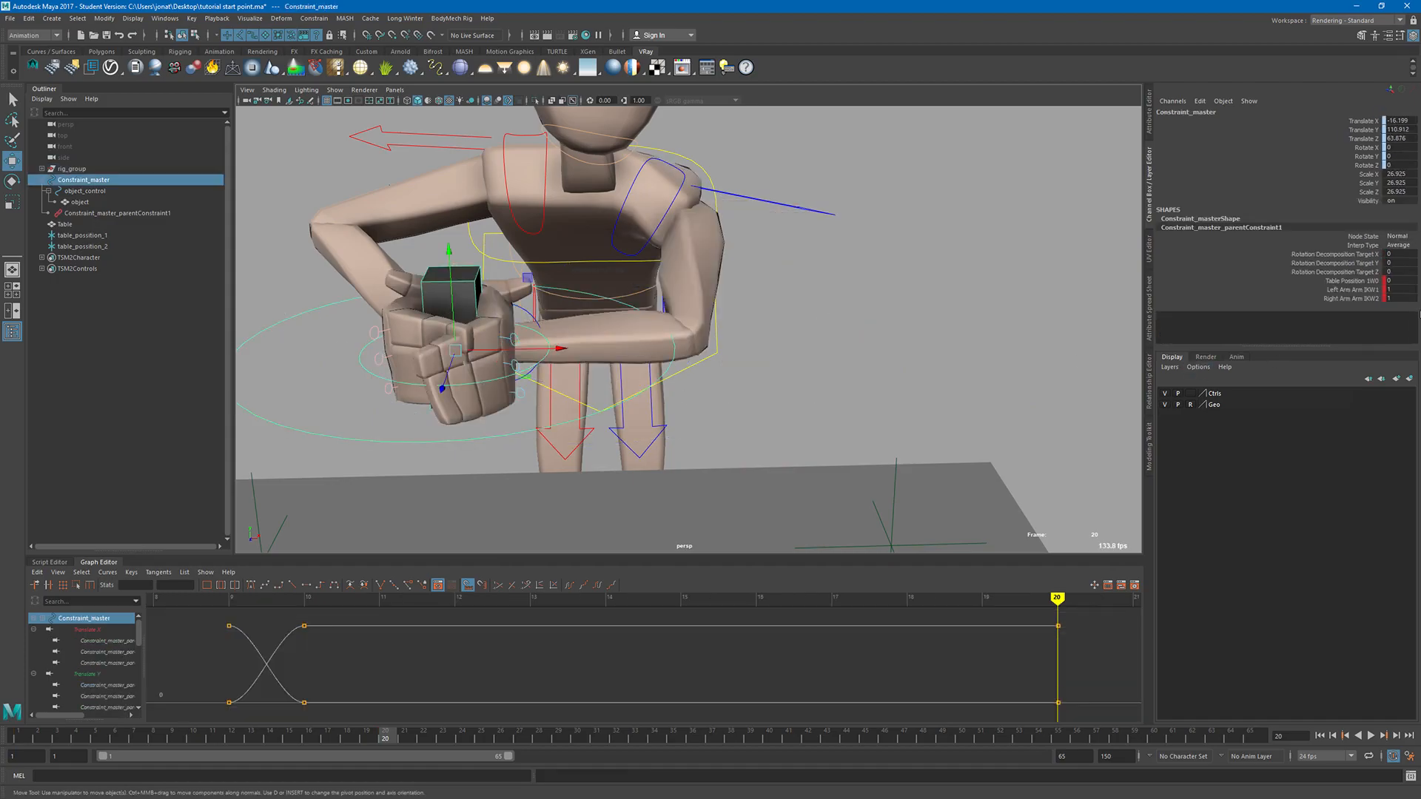
pyautogui.doubleClick(1398, 290)
pyautogui.press('Return')
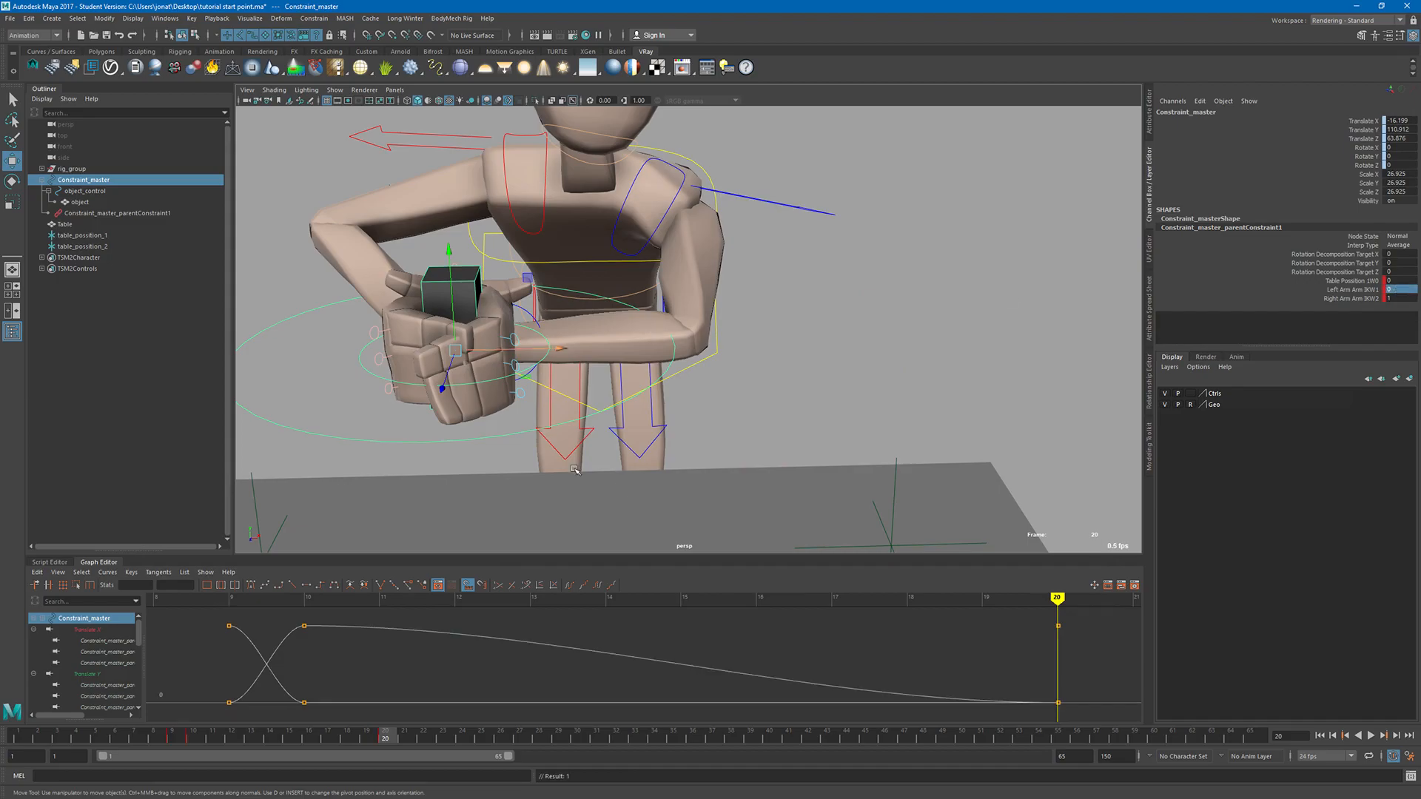
# Step: Try moving the left arm IK control to test that the block stays in the right hand, and undo the test
pyautogui.click(527, 313)
pyautogui.hotkey('ctrl', 'z')
pyautogui.hotkey('ctrl', 'z')
pyautogui.hotkey('ctrl', 'z')
pyautogui.hotkey('ctrl', 'z')
pyautogui.hotkey('ctrl', 'z')
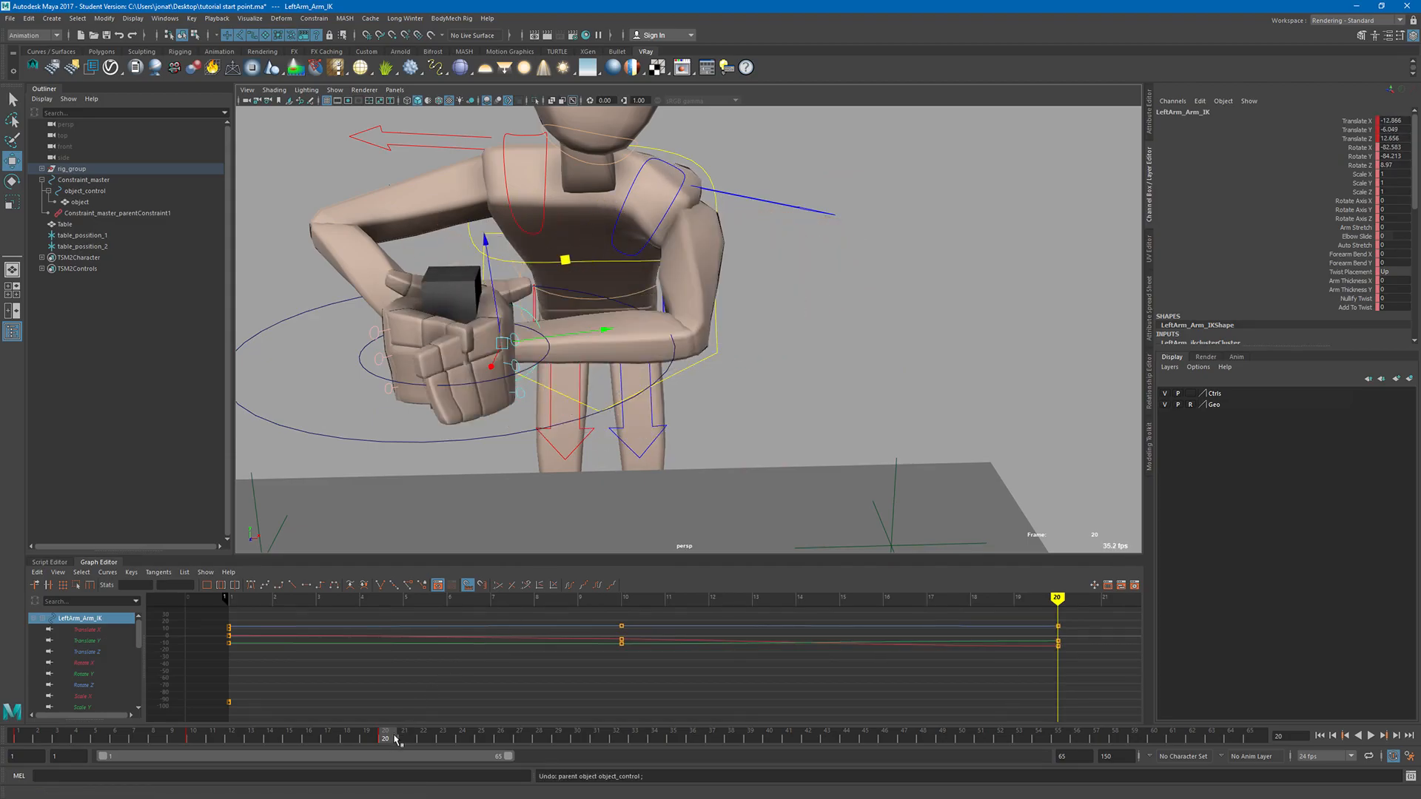
# Step: At frame 19, set Constraint_master's Left Arm Arm IKW1 weight to 1 and Right Arm Arm IKW2 weight to 0
pyautogui.moveTo(388, 740); pyautogui.dragTo(154, 736)
pyautogui.press('Escape')
pyautogui.hotkey('alt', ',')
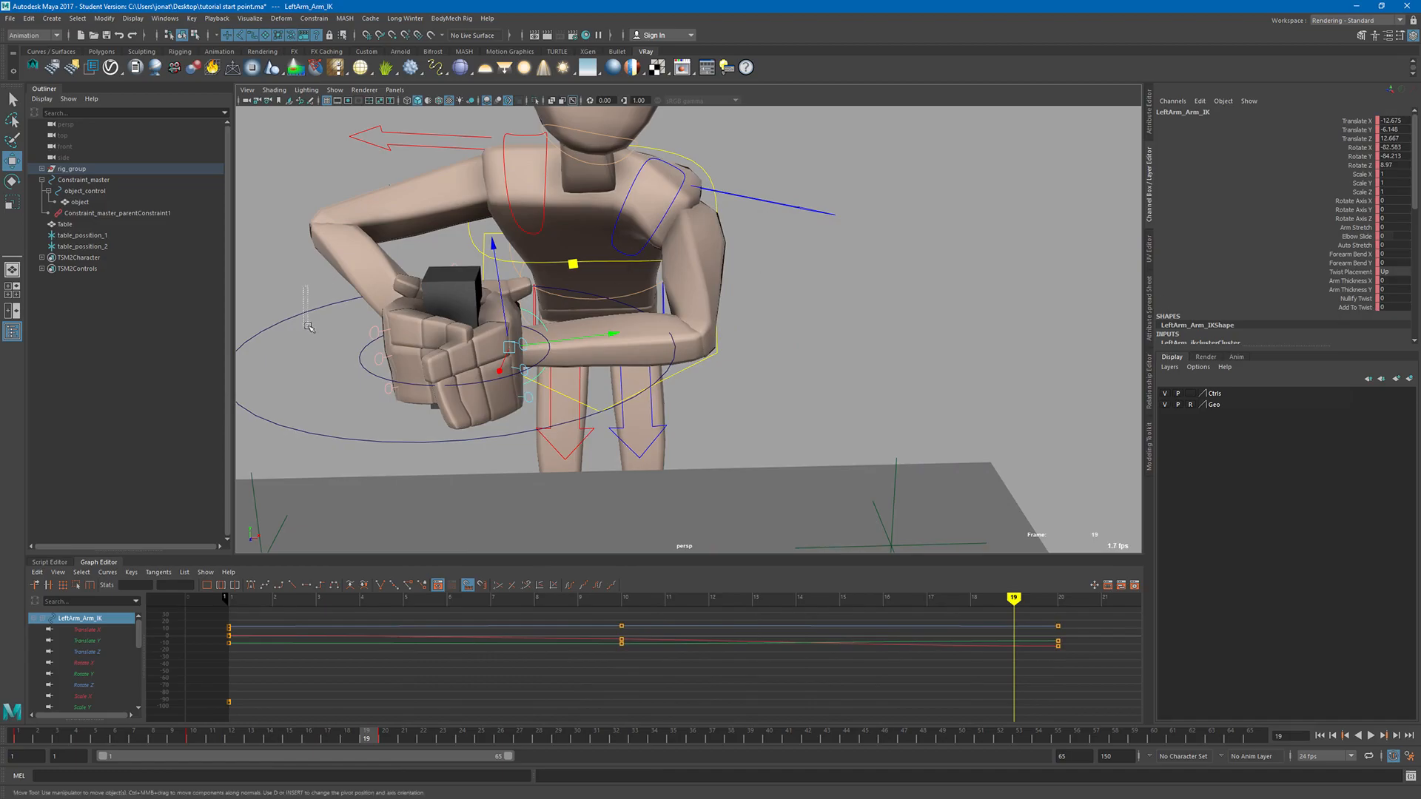
pyautogui.click(305, 298)
pyautogui.doubleClick(1401, 290)
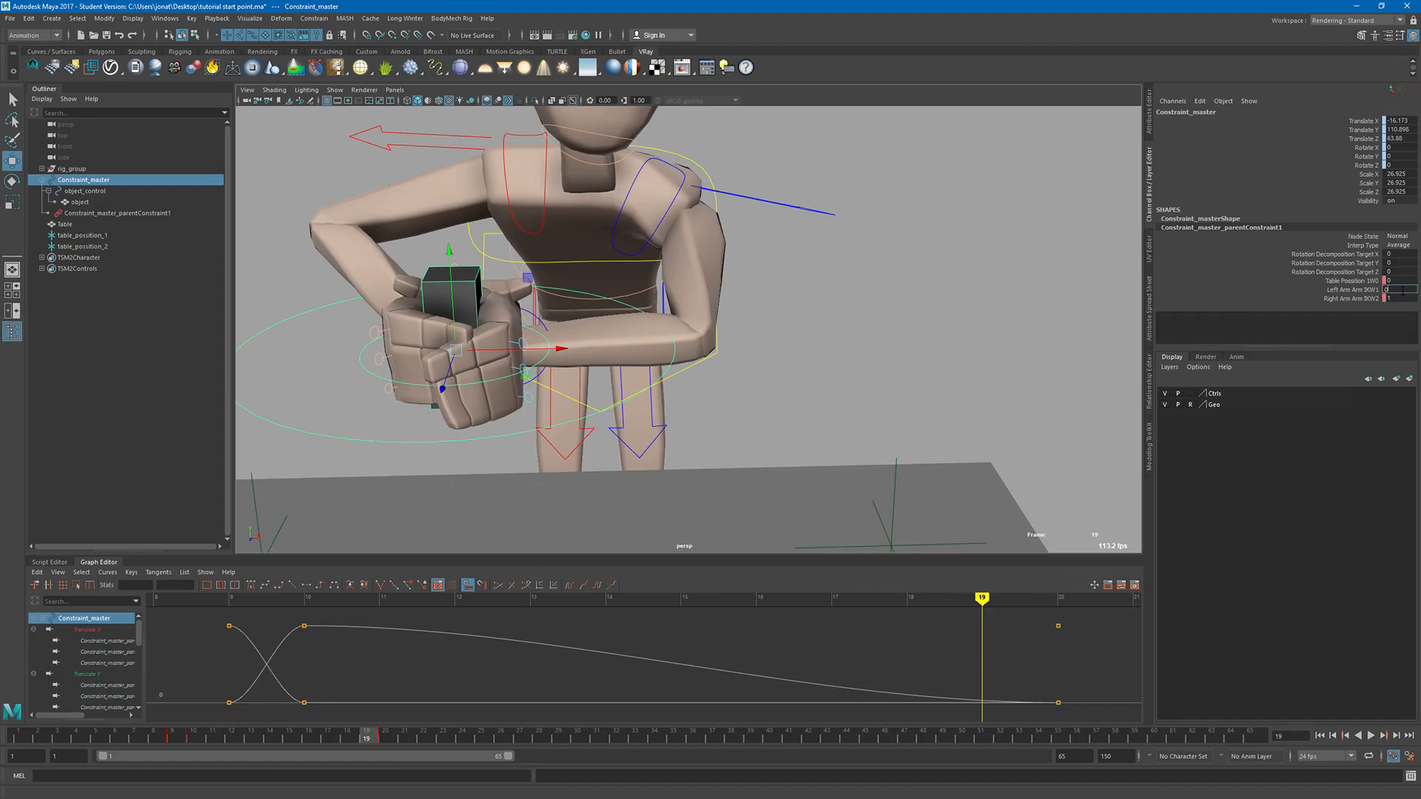
pyautogui.write('1')
pyautogui.press('Return')
pyautogui.doubleClick(1402, 298)
pyautogui.write('0')
pyautogui.press('Return')
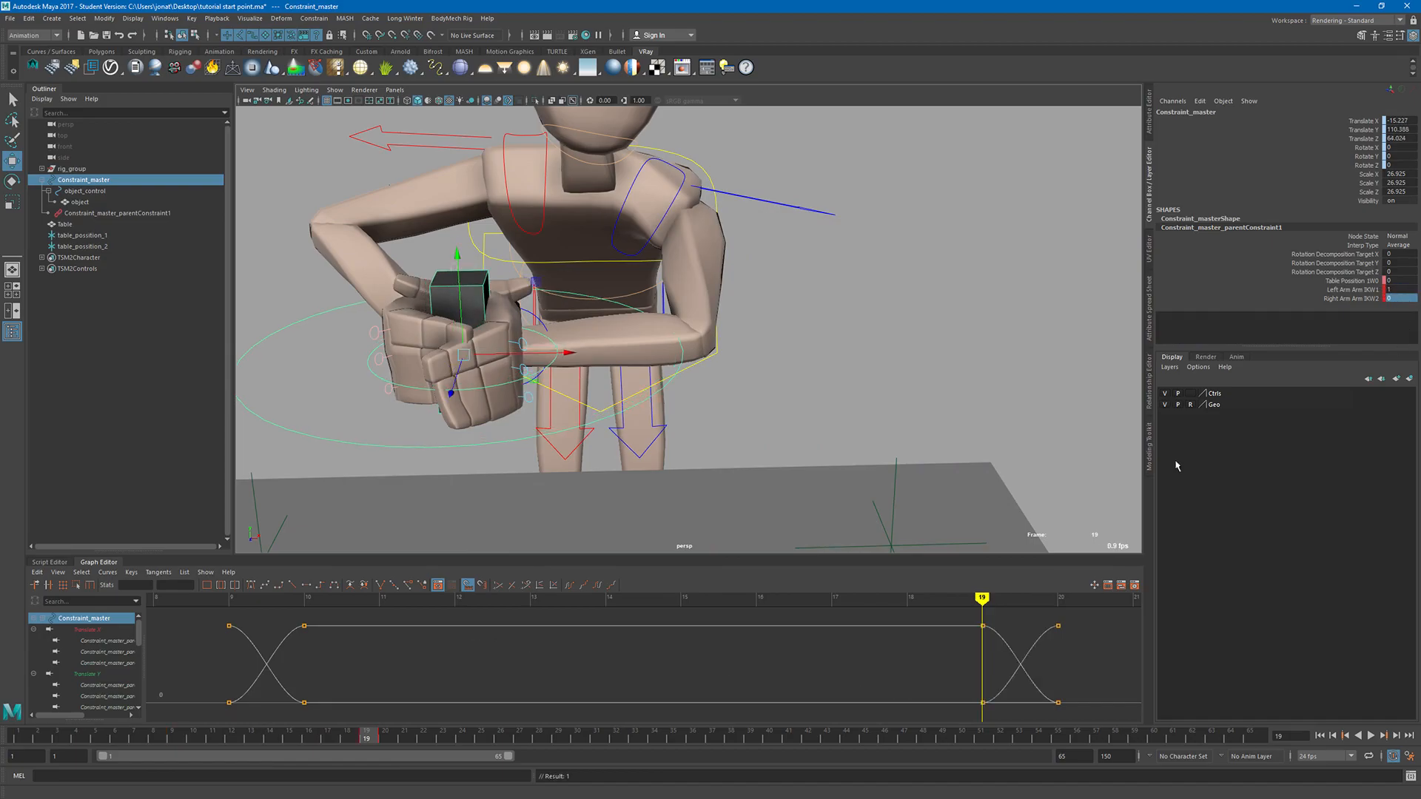
# Step: Key the right arm IK control at frame 20
pyautogui.moveTo(372, 742)
pyautogui.mouseDown()
pyautogui.moveTo(383, 737)
pyautogui.moveTo(74, 734)
pyautogui.moveTo(502, 735)
pyautogui.moveTo(205, 736)
pyautogui.moveTo(250, 722)
pyautogui.moveTo(528, 735)
pyautogui.moveTo(385, 737)
pyautogui.mouseUp()
pyautogui.moveTo(471, 424)
pyautogui.keyDown('alt'); pyautogui.mouseDown()
pyautogui.moveTo(455, 416)
pyautogui.moveTo(677, 422)
pyautogui.moveTo(679, 386)
pyautogui.moveTo(673, 424)
pyautogui.mouseUp(); pyautogui.keyUp('alt')
pyautogui.click(486, 370)
# Step: At frame 33, move the right arm IK control down to stand the block on the table by table_possition_2, and key it
pyautogui.moveTo(390, 737); pyautogui.dragTo(634, 738)
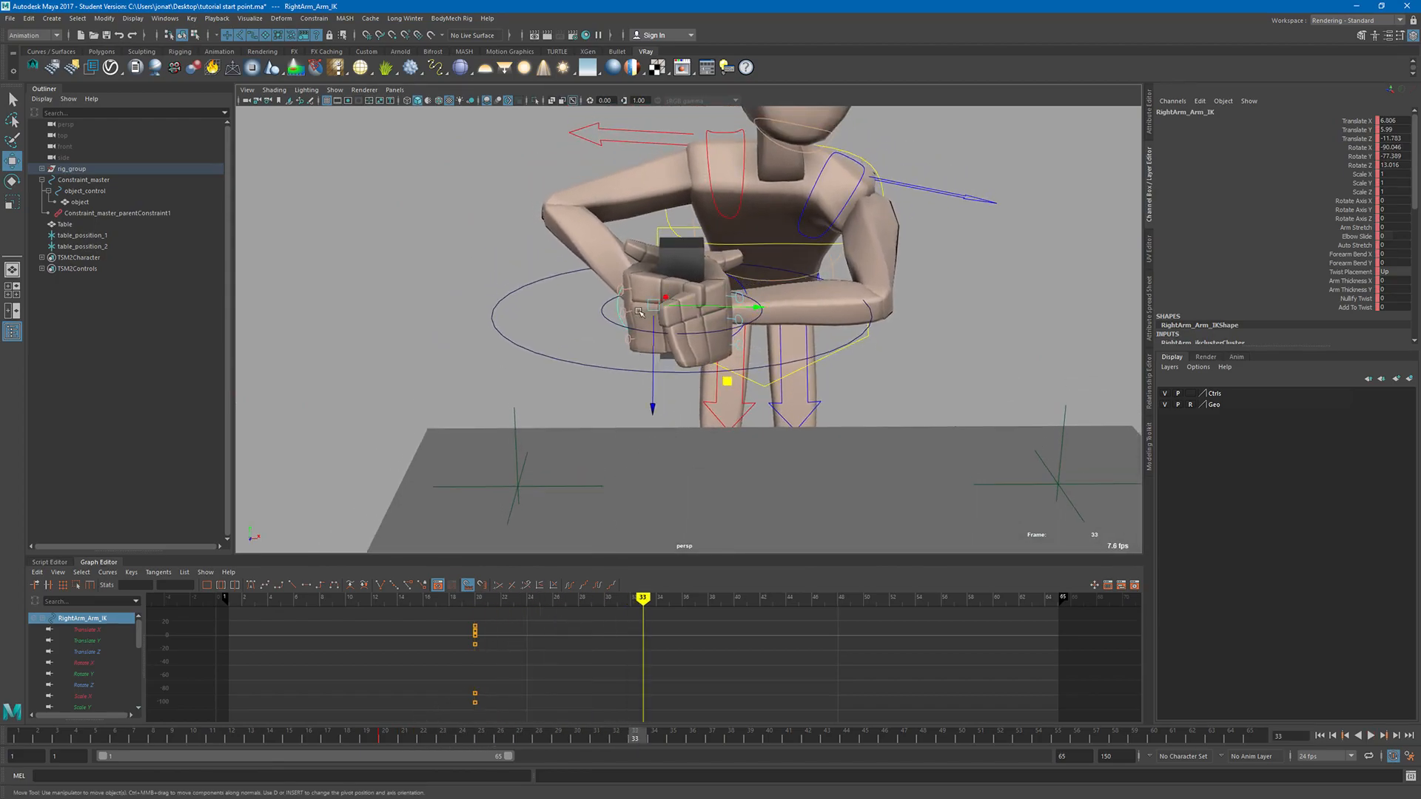
pyautogui.moveTo(728, 381); pyautogui.dragTo(607, 489, button='middle')
pyautogui.press('s')
pyautogui.moveTo(633, 740); pyautogui.dragTo(95, 738)
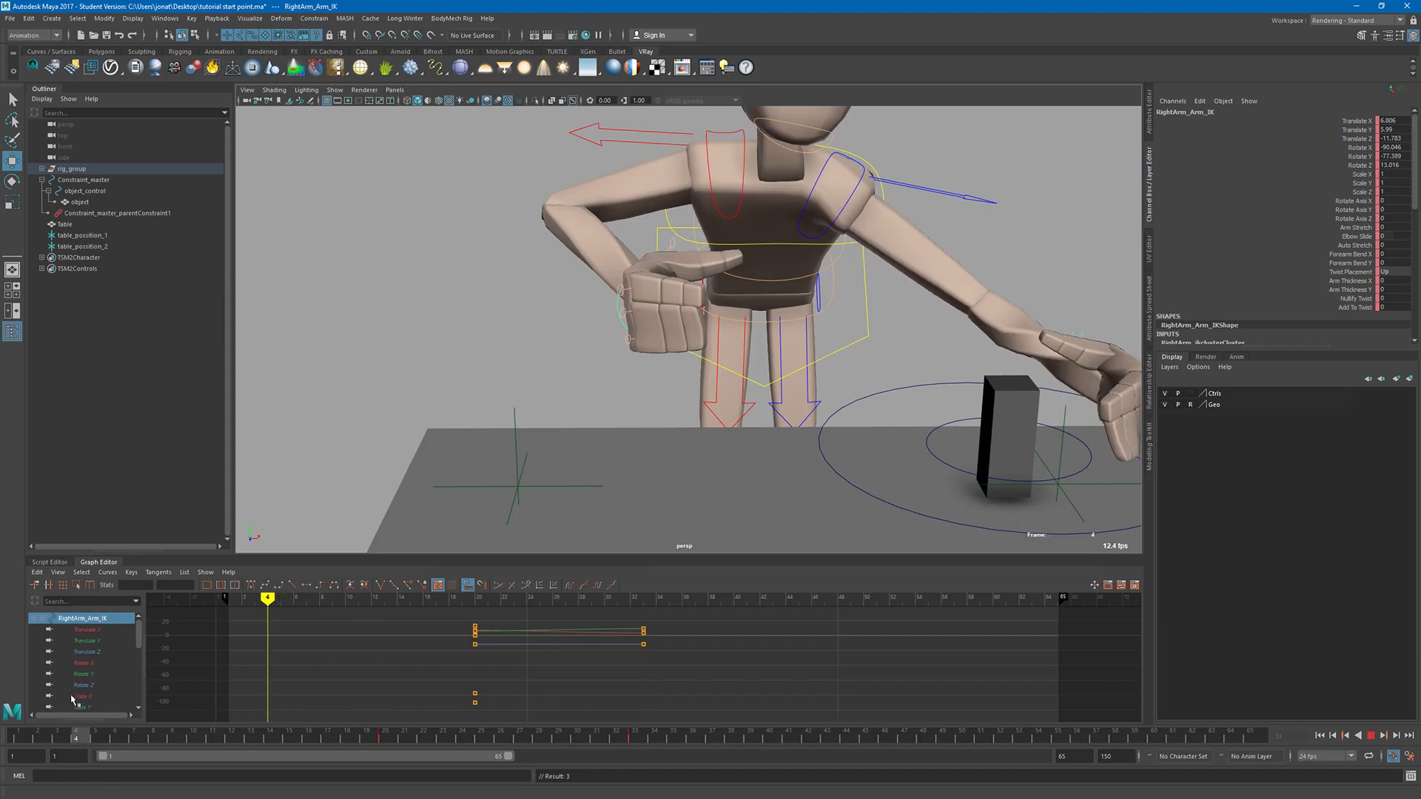
pyautogui.moveTo(607, 738)
pyautogui.mouseDown()
pyautogui.moveTo(673, 738)
pyautogui.moveTo(408, 729)
pyautogui.moveTo(646, 744)
pyautogui.moveTo(635, 736)
pyautogui.mouseUp()
pyautogui.keyDown('alt'); pyautogui.moveTo(481, 421); pyautogui.dragTo(544, 326, button='middle'); pyautogui.keyUp('alt')
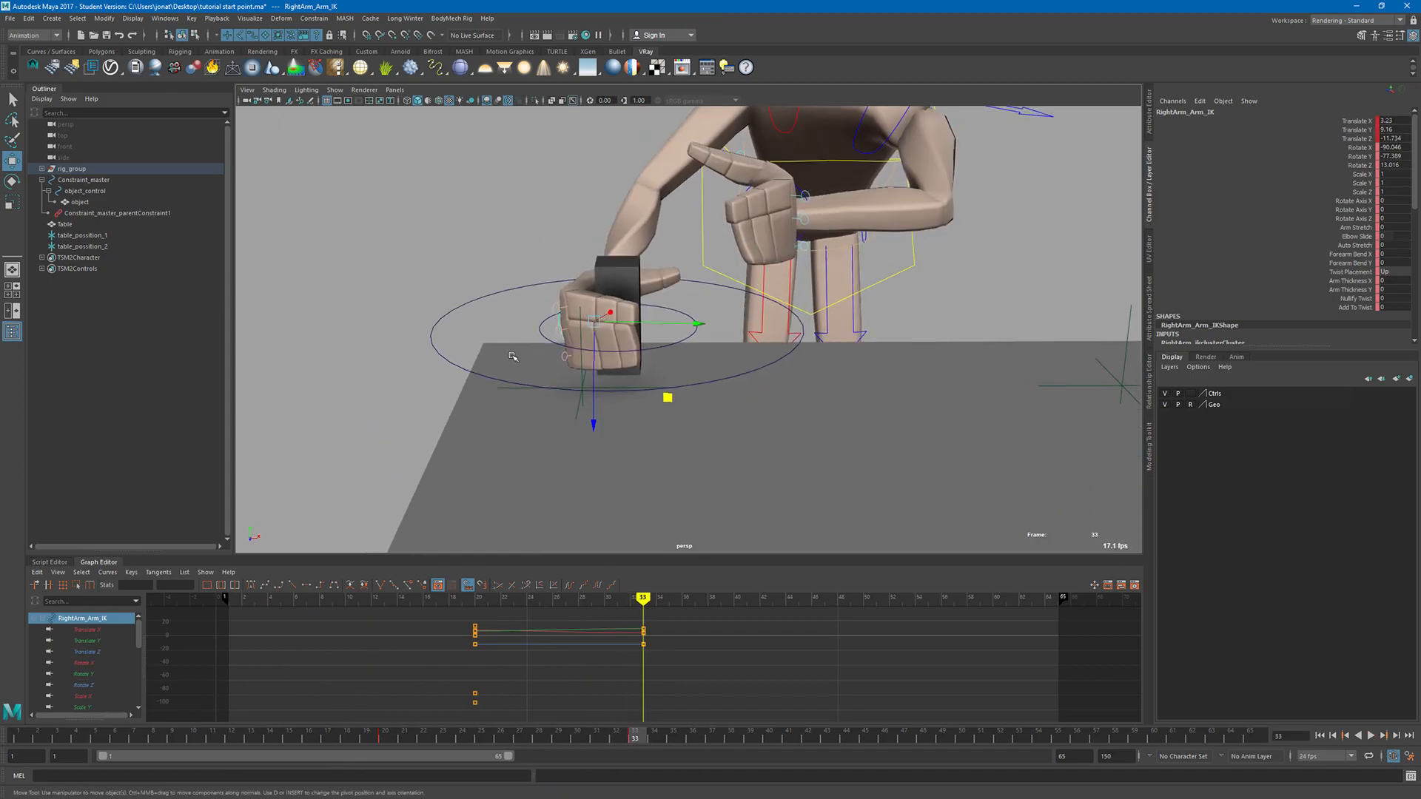
pyautogui.keyDown('alt'); pyautogui.moveTo(663, 367); pyautogui.dragTo(748, 389); pyautogui.keyUp('alt')
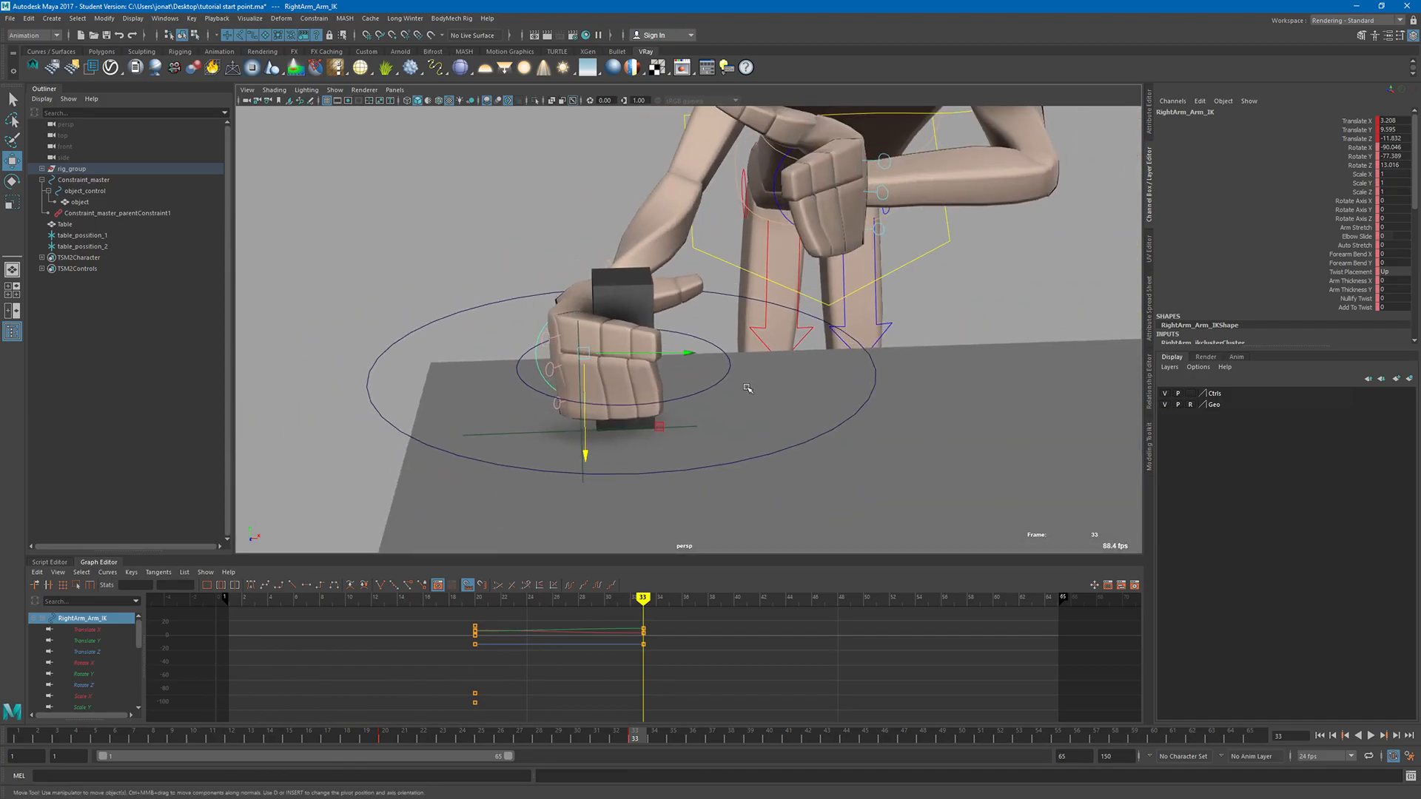
# Step: Parent constrain Constraint_master to the table_possition_2 locator
pyautogui.click(543, 434)
pyautogui.keyDown('alt'); pyautogui.moveTo(607, 399); pyautogui.dragTo(536, 368); pyautogui.keyUp('alt')
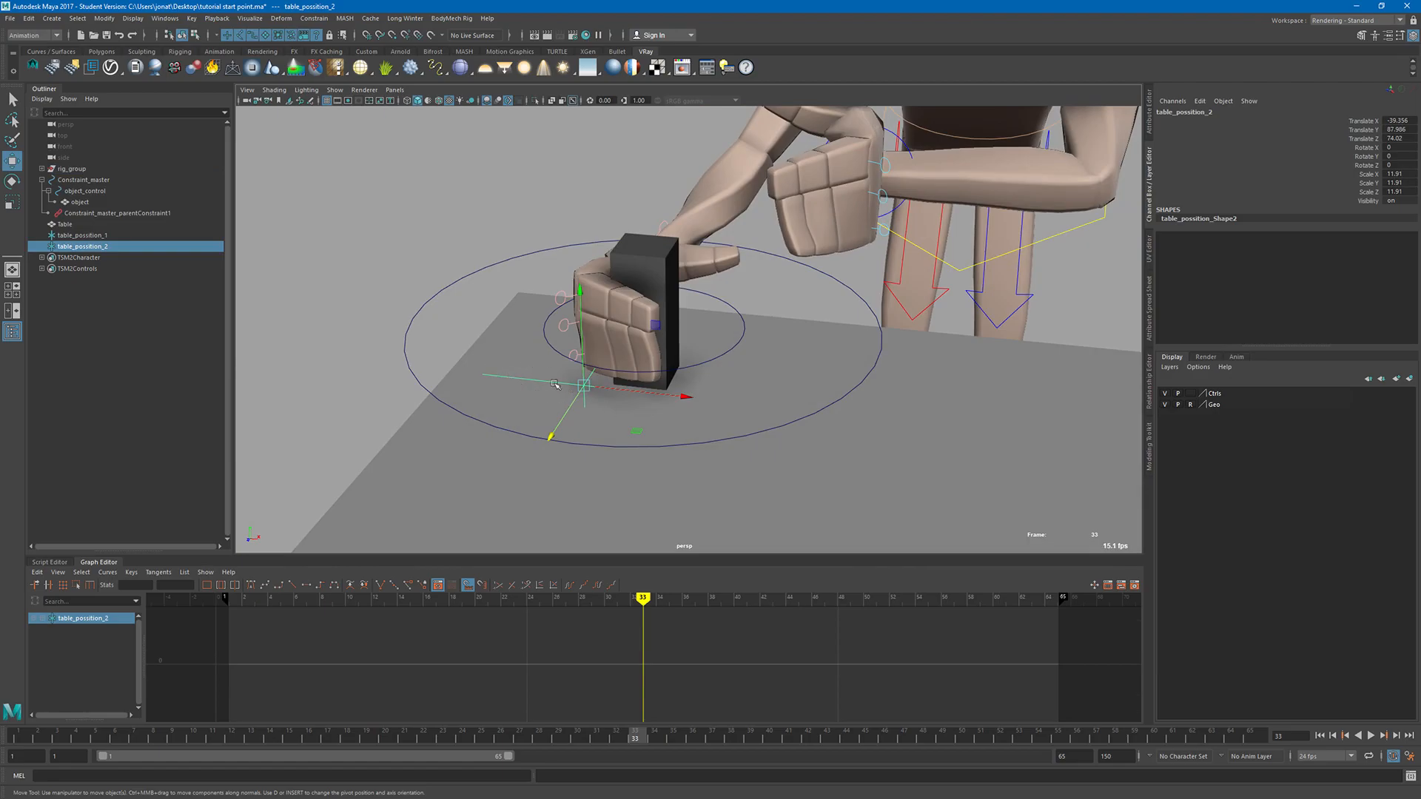
pyautogui.keyDown('alt'); pyautogui.moveTo(707, 307); pyautogui.dragTo(544, 237); pyautogui.keyUp('alt')
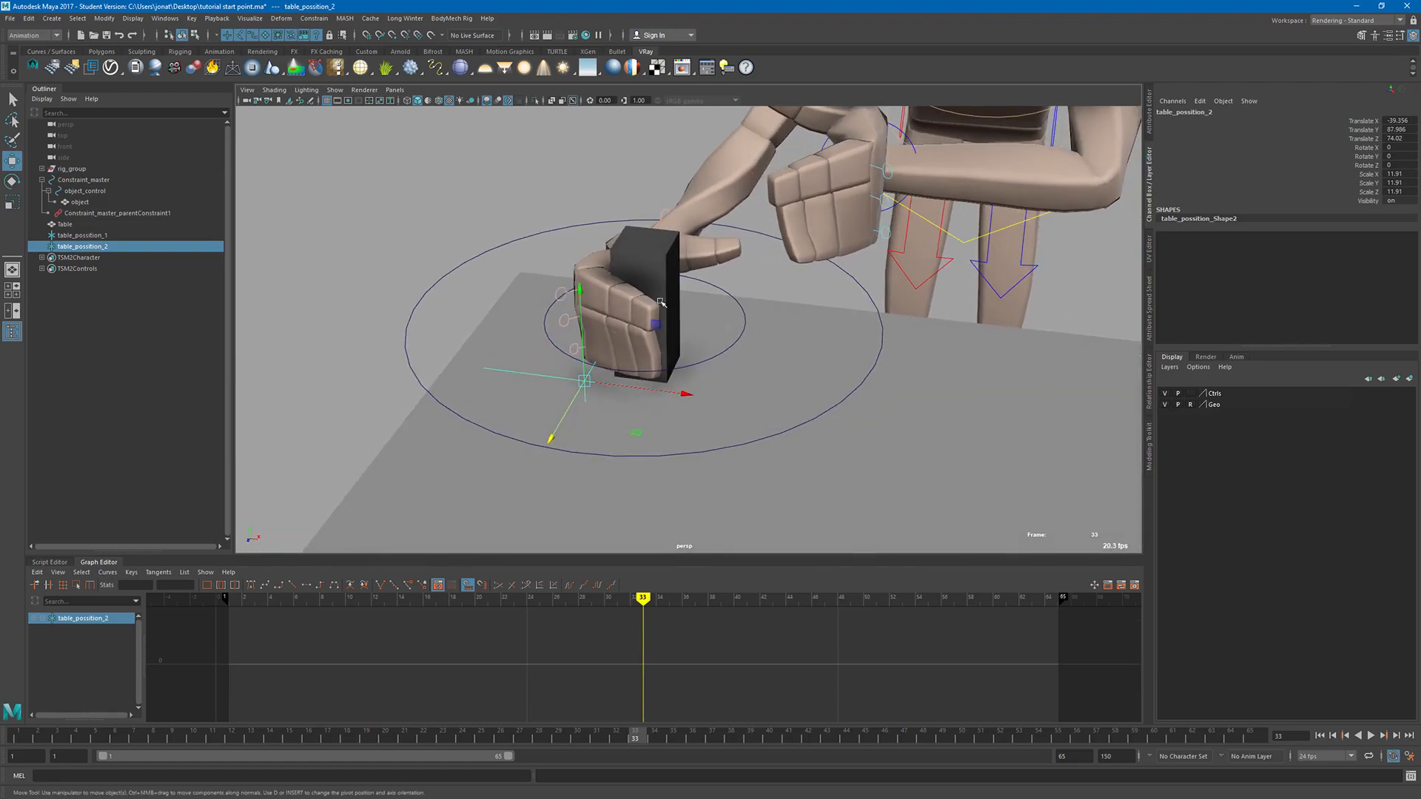
pyautogui.keyDown('shift'); pyautogui.click(539, 235); pyautogui.keyUp('shift')
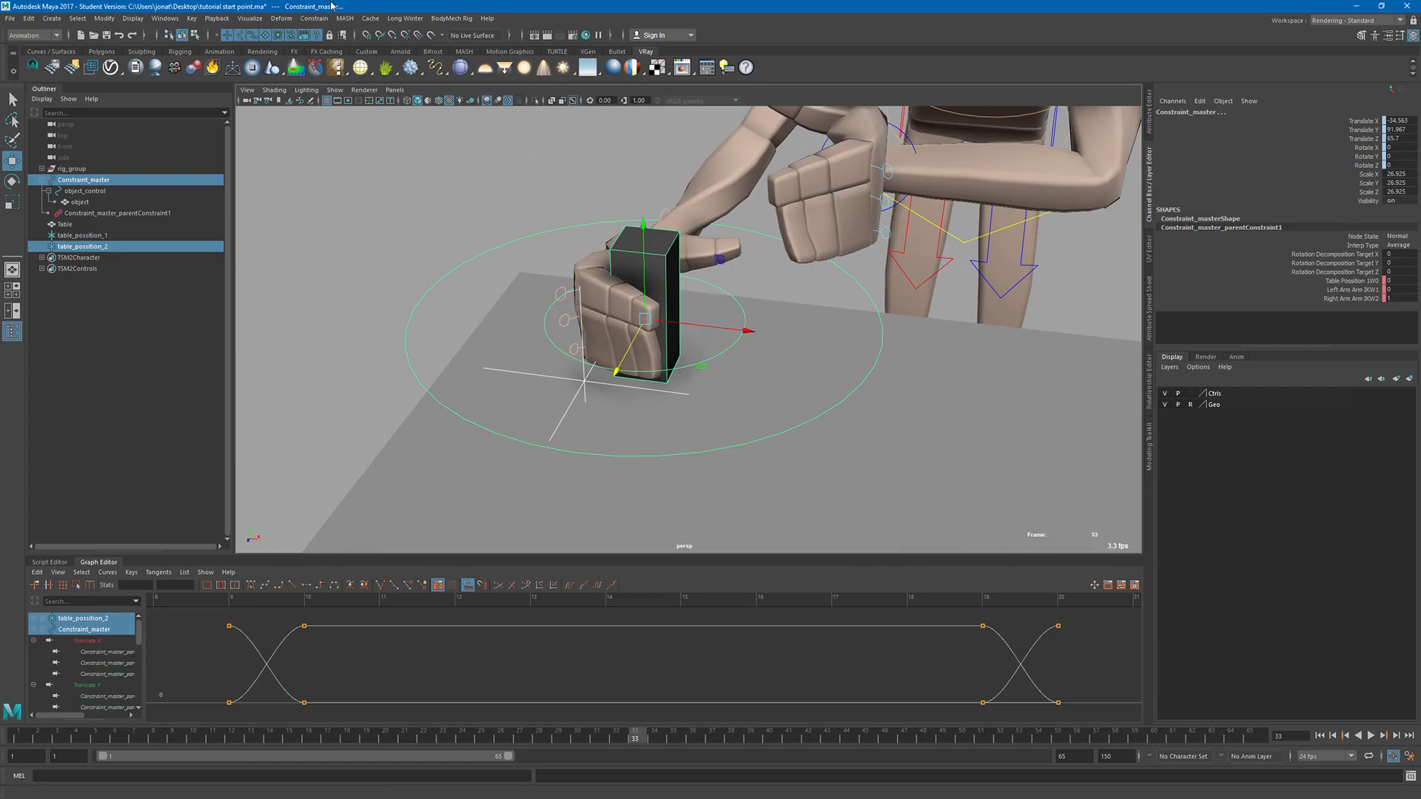
pyautogui.click(314, 18)
pyautogui.click(337, 46)
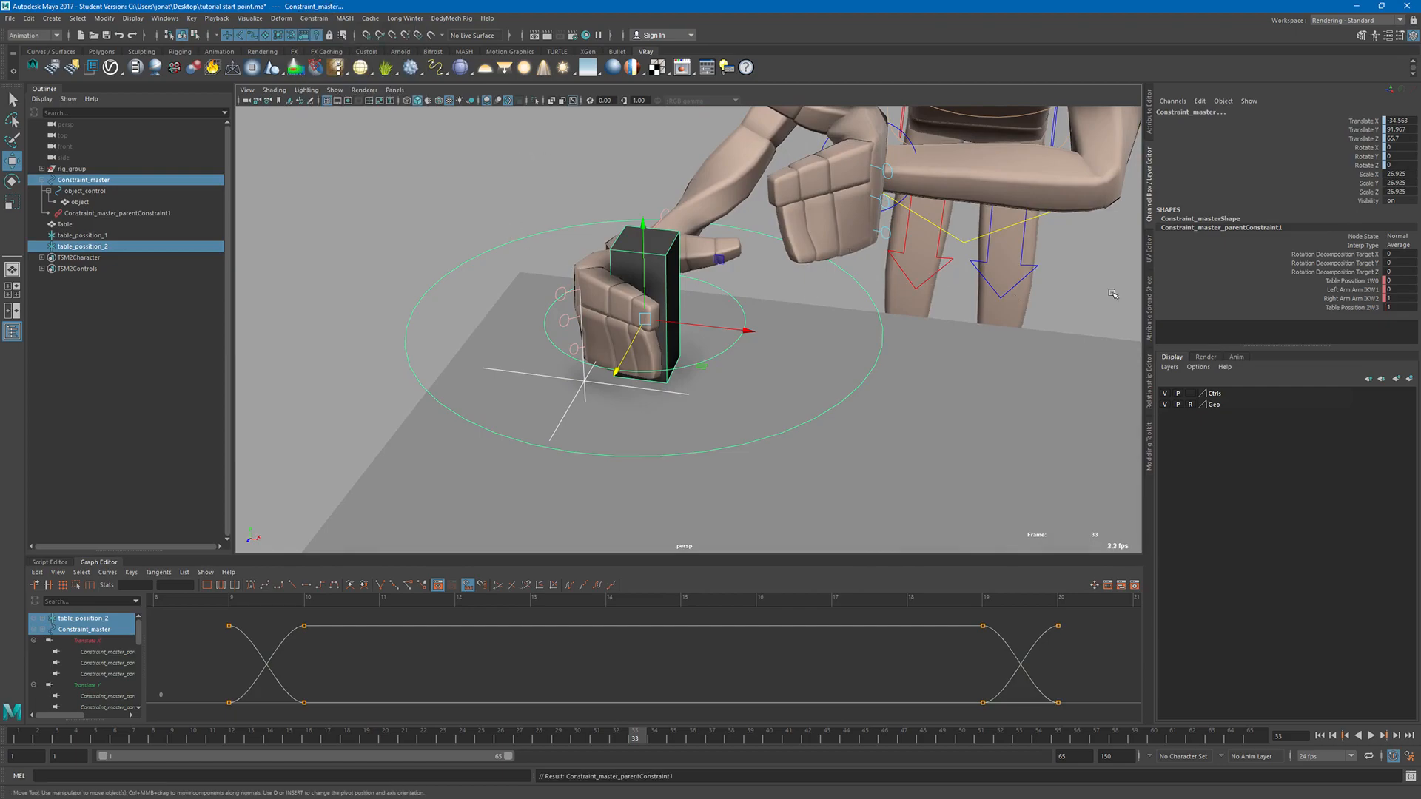
# Step: Key all four parent constraint weights of Constraint_master at frame 33 and at frame 32
pyautogui.moveTo(1365, 284); pyautogui.dragTo(1364, 310)
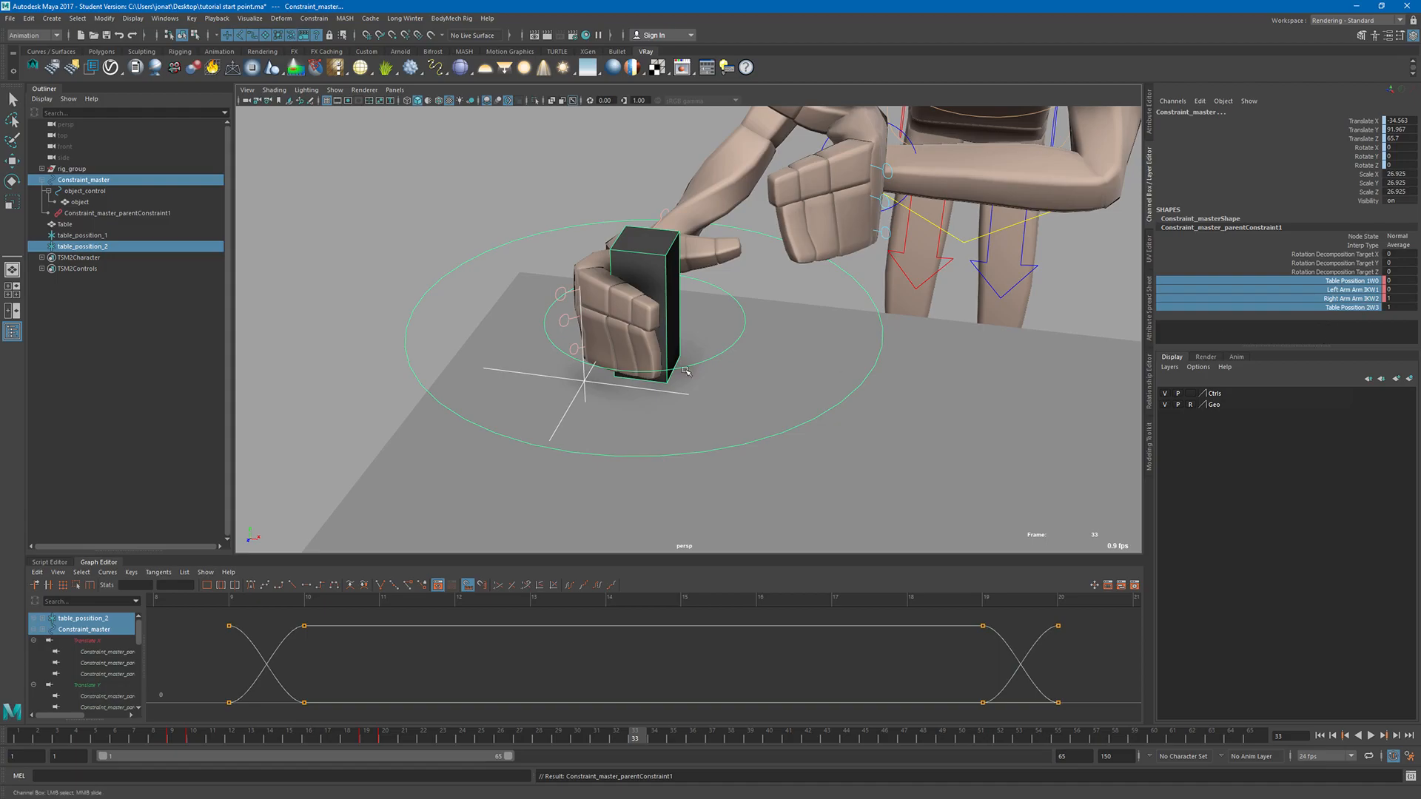
pyautogui.rightClick(1329, 298)
pyautogui.click(1345, 319)
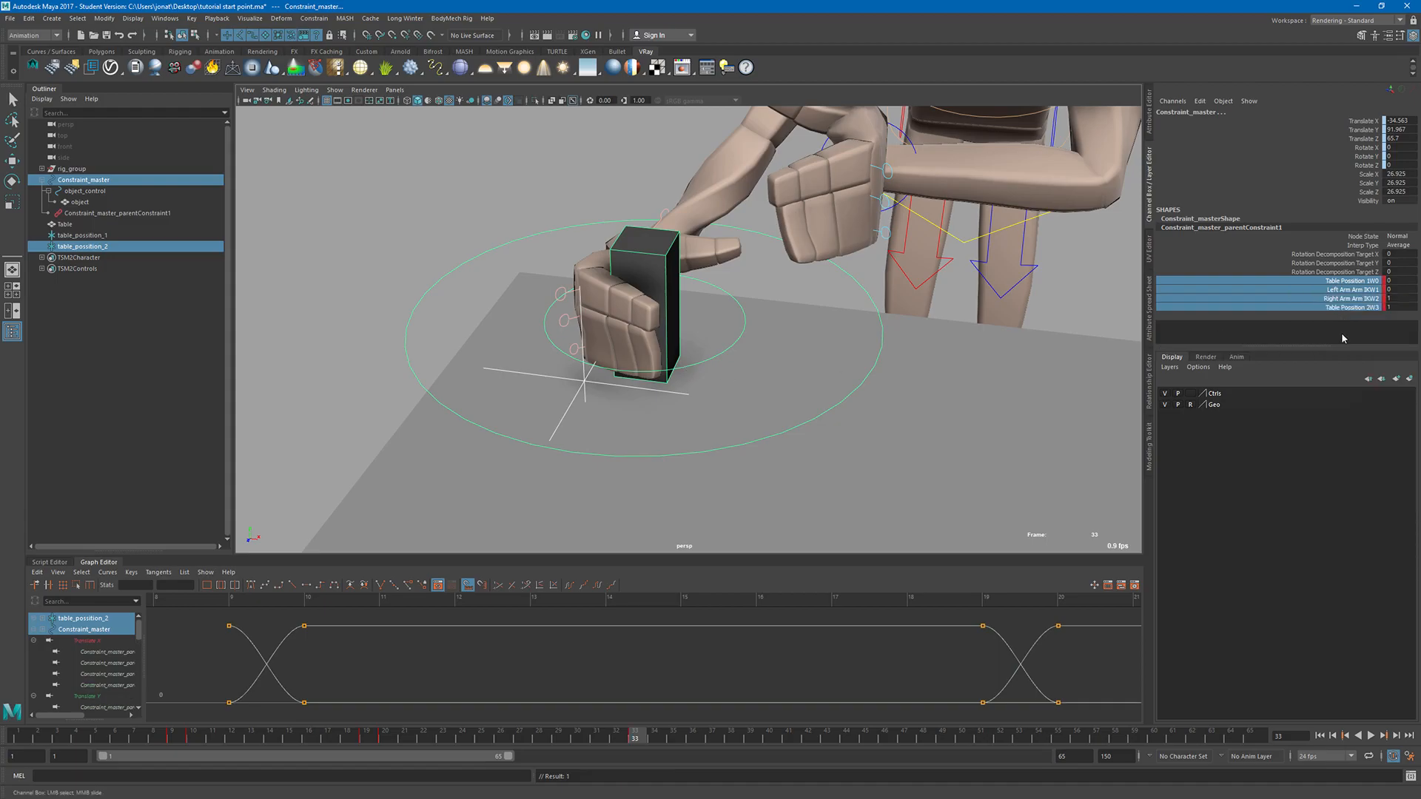
pyautogui.hotkey('alt', ',')
pyautogui.rightClick(1355, 316)
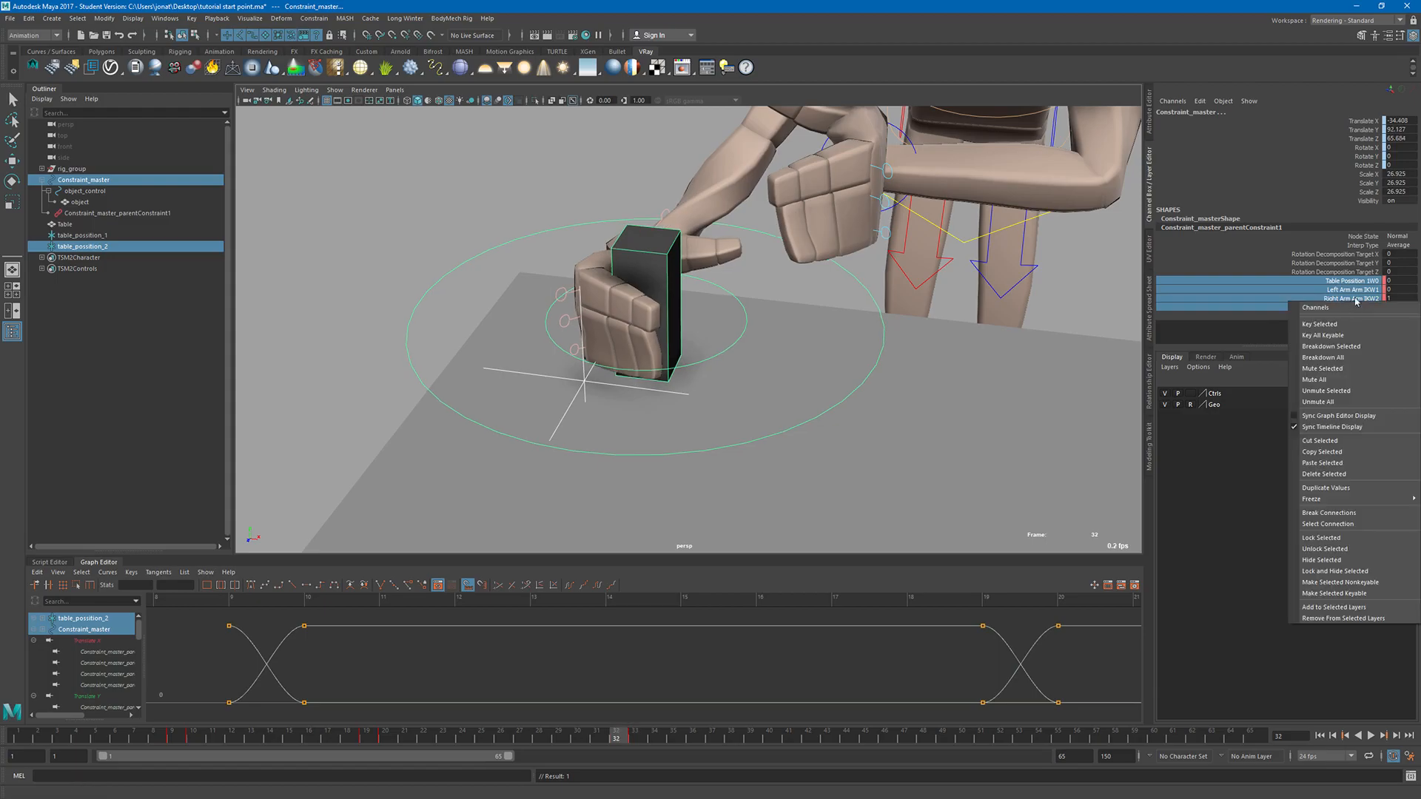
pyautogui.click(1341, 327)
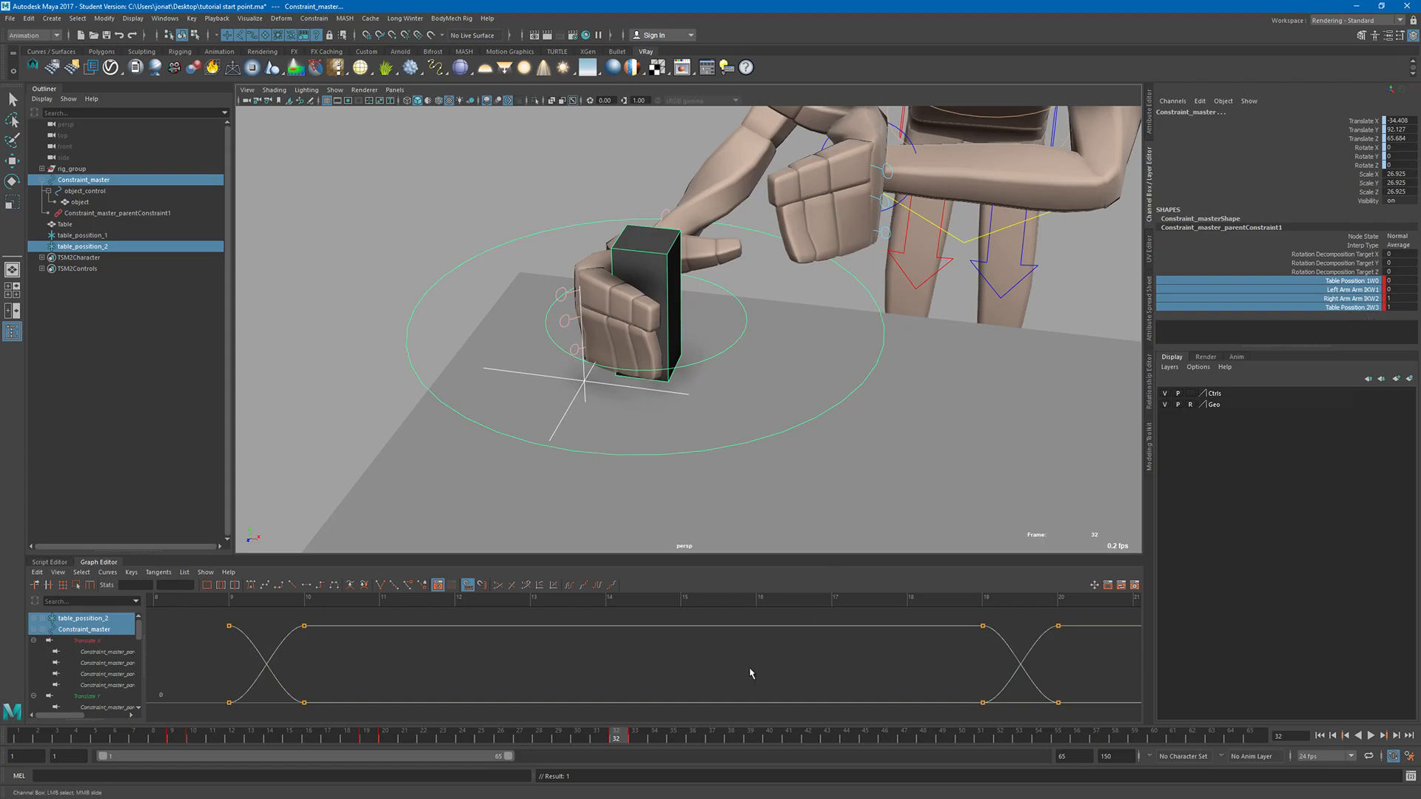
# Step: At frame 33, set Constraint_master's Right Arm Arm IKW2 weight to 0
pyautogui.click(642, 737)
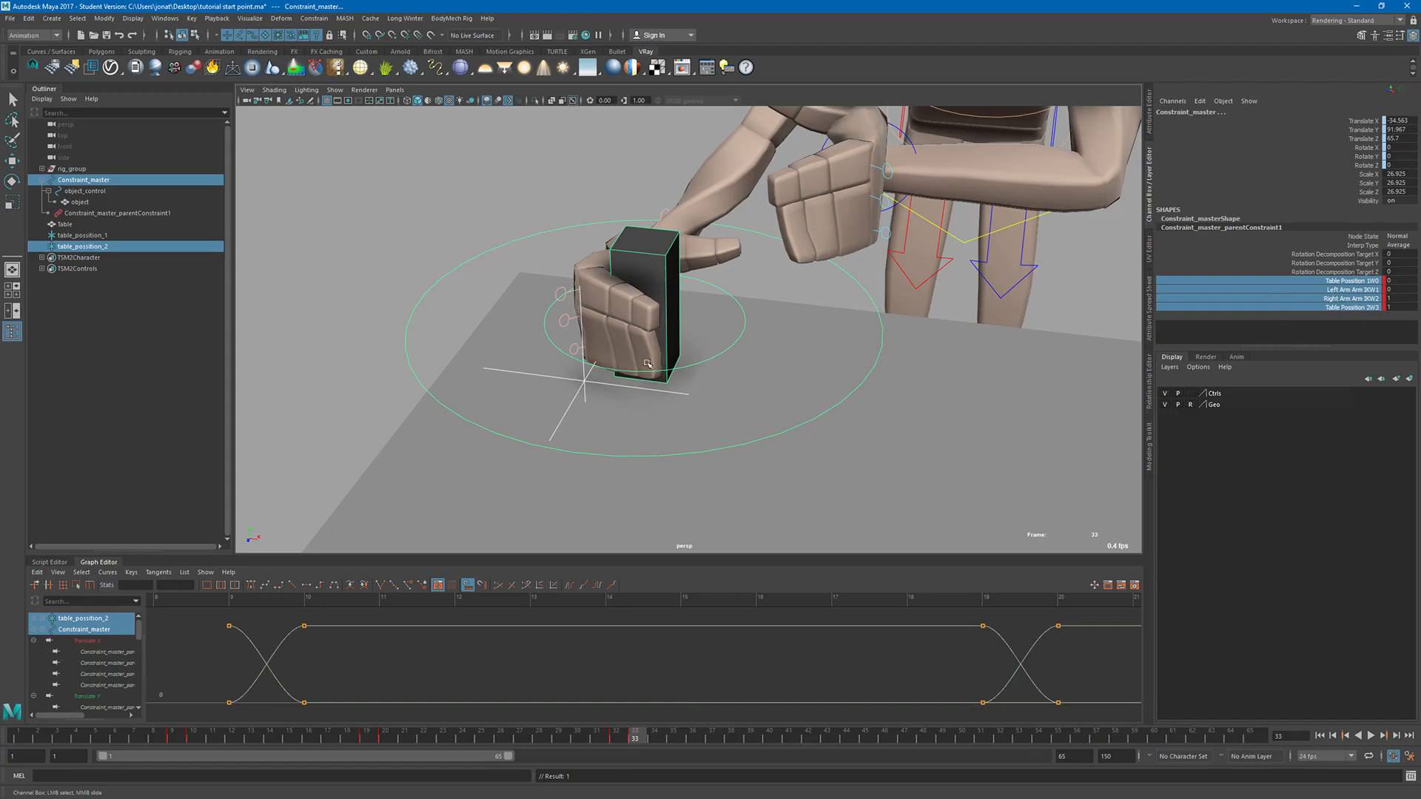
pyautogui.doubleClick(1388, 298)
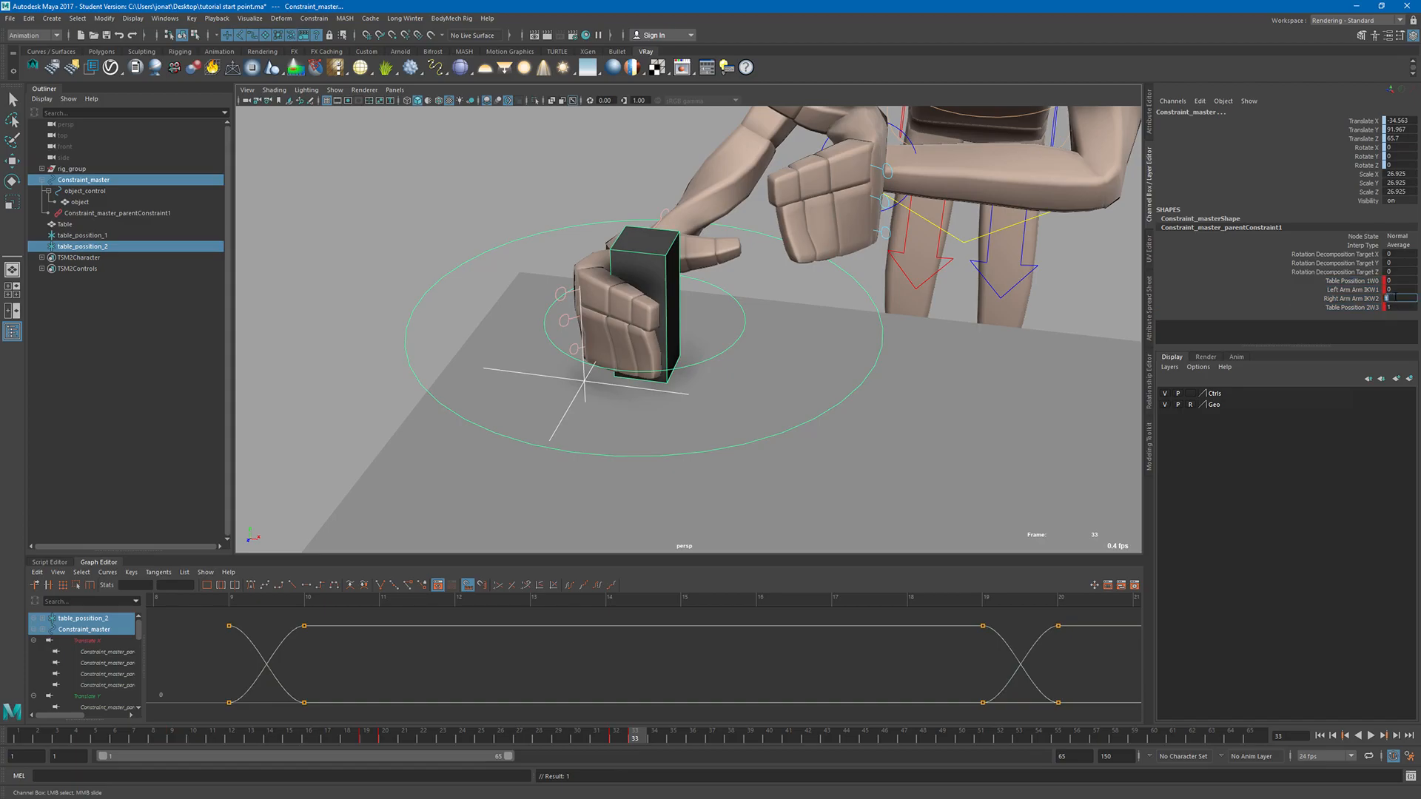
pyautogui.press('Return')
# Step: At frame 39, move the right arm IK control away from the standing block and key it
pyautogui.moveTo(634, 736); pyautogui.dragTo(752, 736)
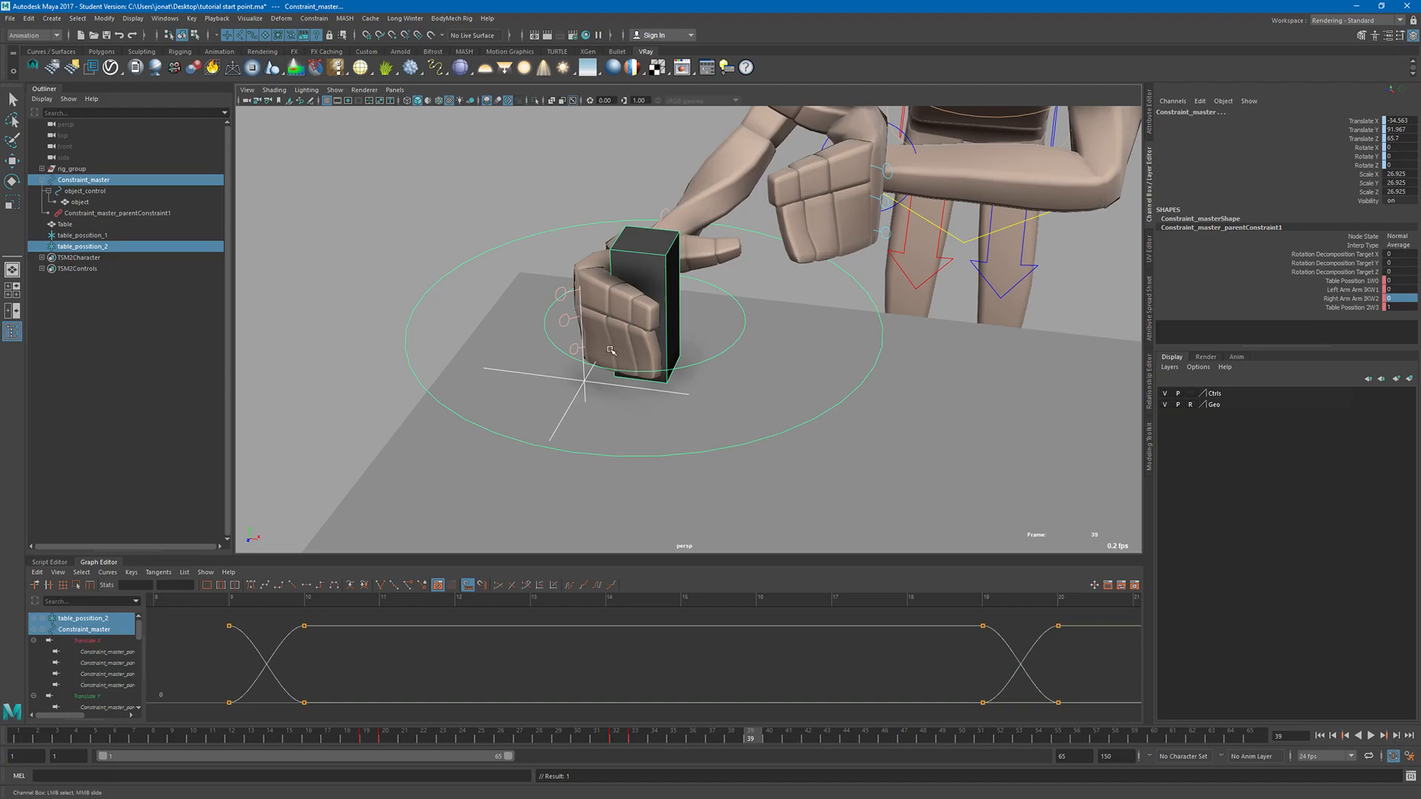
pyautogui.keyDown('alt'); pyautogui.moveTo(612, 390); pyautogui.dragTo(611, 396); pyautogui.keyUp('alt')
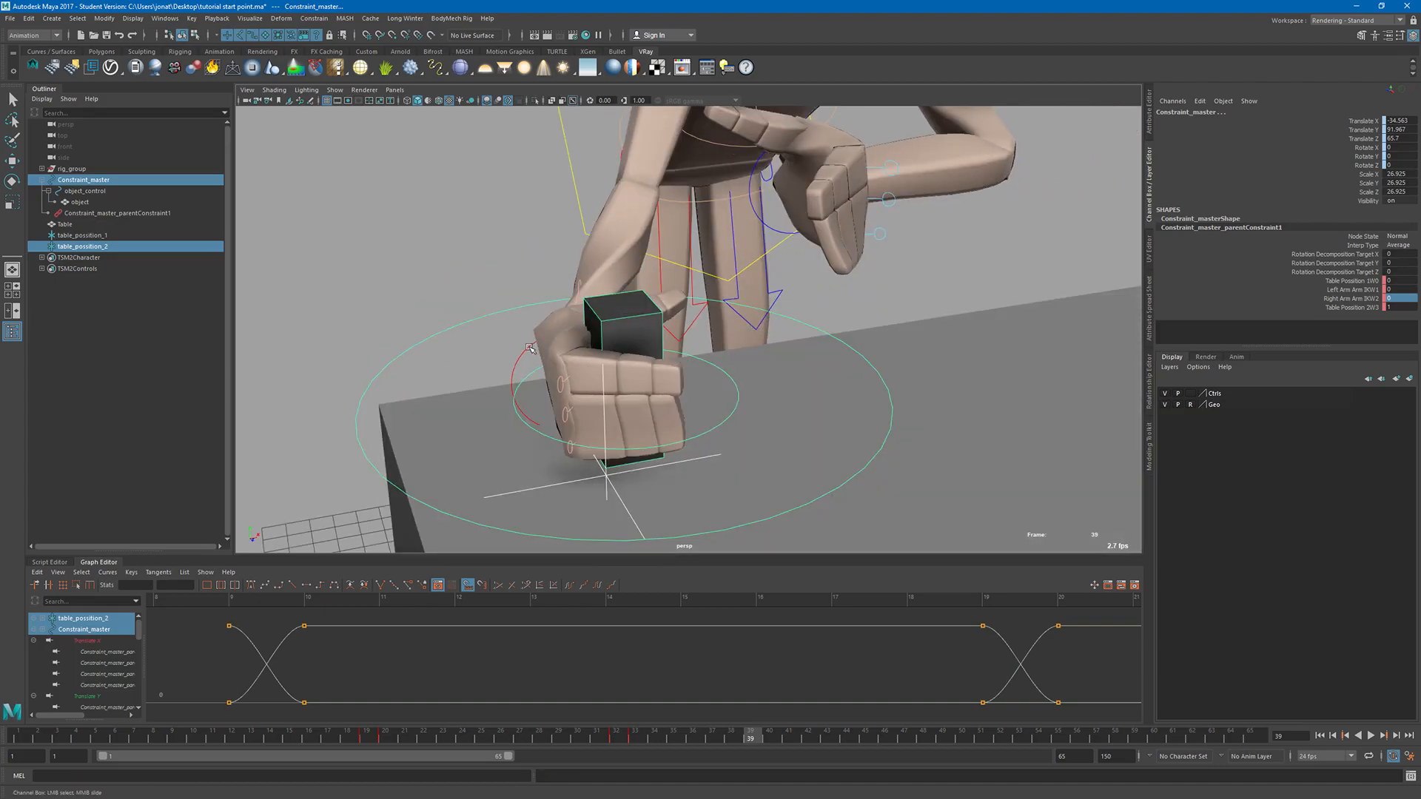
pyautogui.click(610, 397)
pyautogui.press('w')
pyautogui.moveTo(610, 397); pyautogui.dragTo(746, 722, button='middle')
# Step: At frame 32, set Constraint_master's Table Possition 2W3 weight to 0
pyautogui.moveTo(750, 736); pyautogui.dragTo(482, 701)
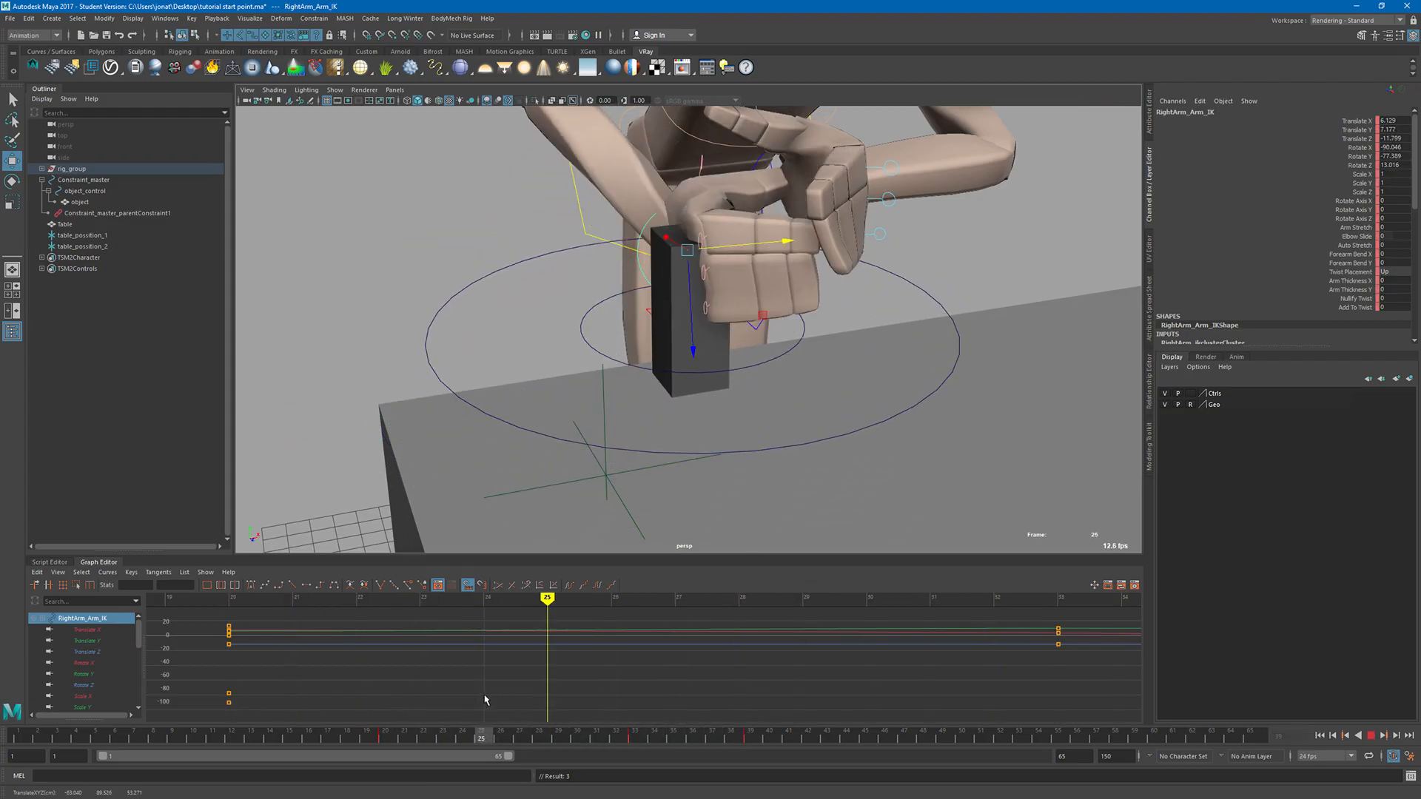
pyautogui.click(480, 282)
pyautogui.moveTo(1353, 282); pyautogui.dragTo(1353, 308)
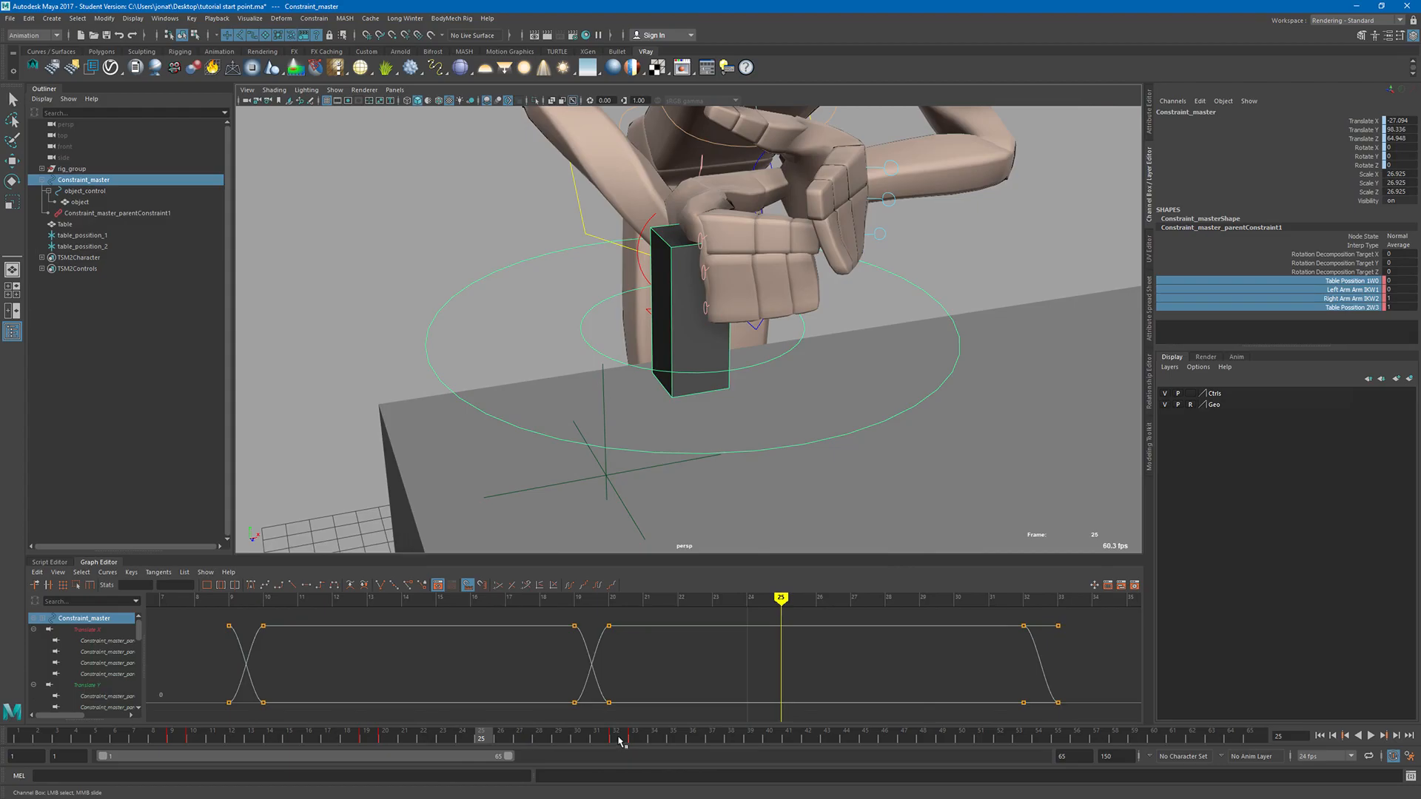
pyautogui.click(618, 739)
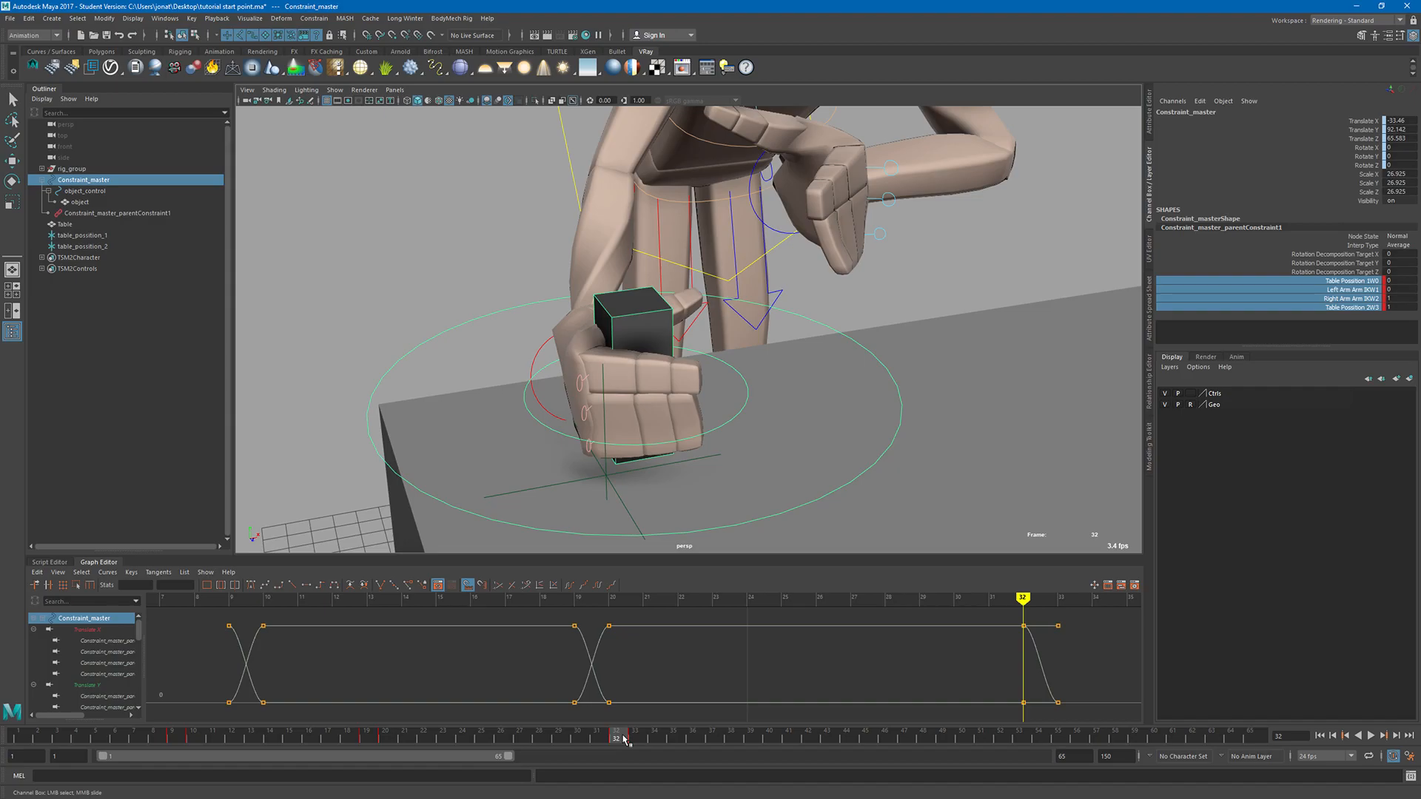
pyautogui.doubleClick(1394, 306)
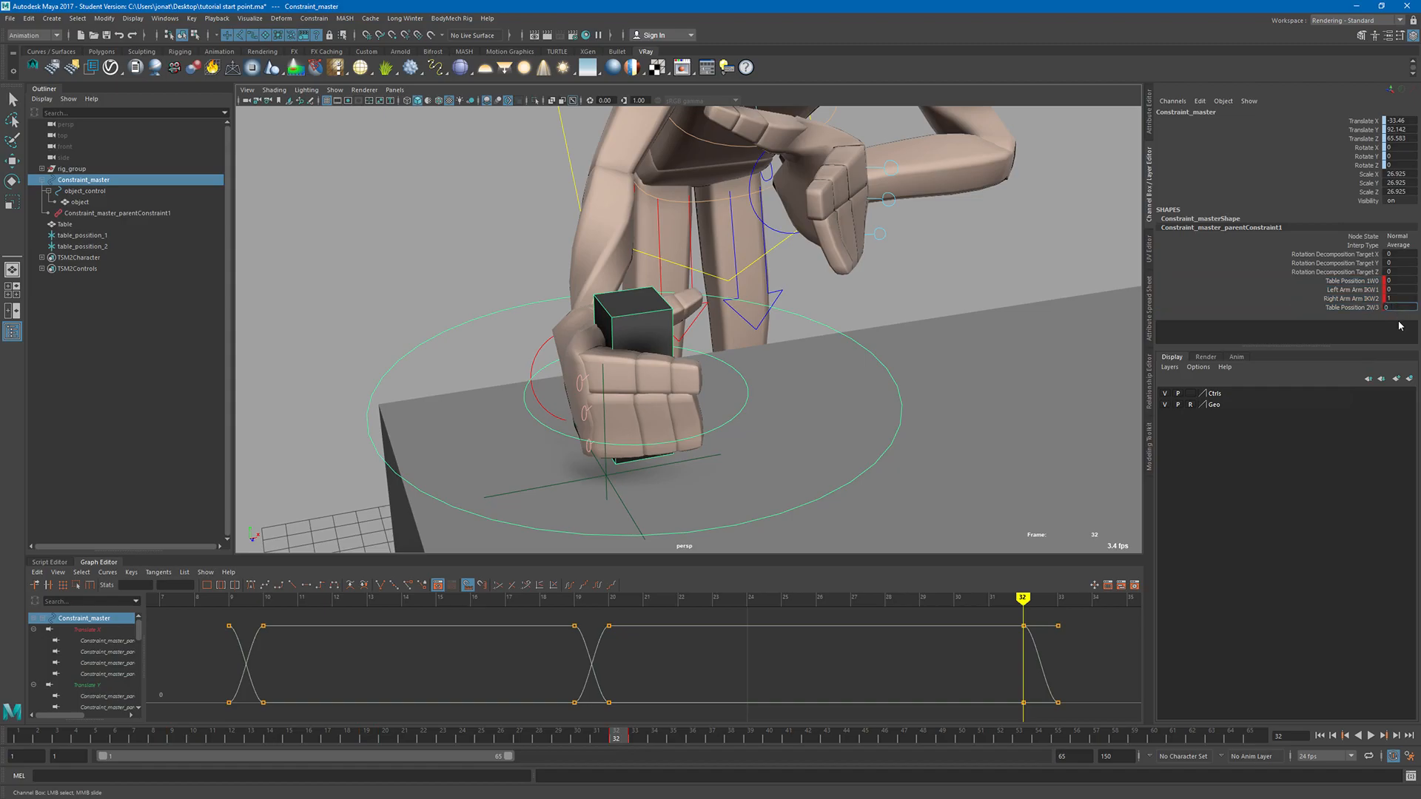
pyautogui.press('Return')
# Step: Scrub through the frames after 32 to check the block's release from the right hand at table_possition_2
pyautogui.keyDown('alt'); pyautogui.moveTo(735, 329); pyautogui.dragTo(842, 350); pyautogui.keyUp('alt')
pyautogui.keyDown('alt'); pyautogui.moveTo(843, 351); pyautogui.dragTo(761, 354, button='middle'); pyautogui.keyUp('alt')
pyautogui.moveTo(614, 738)
pyautogui.mouseDown()
pyautogui.moveTo(768, 736)
pyautogui.moveTo(73, 734)
pyautogui.moveTo(45, 699)
pyautogui.moveTo(777, 682)
pyautogui.moveTo(745, 676)
pyautogui.mouseUp()
pyautogui.moveTo(1318, 285); pyautogui.dragTo(1343, 311)
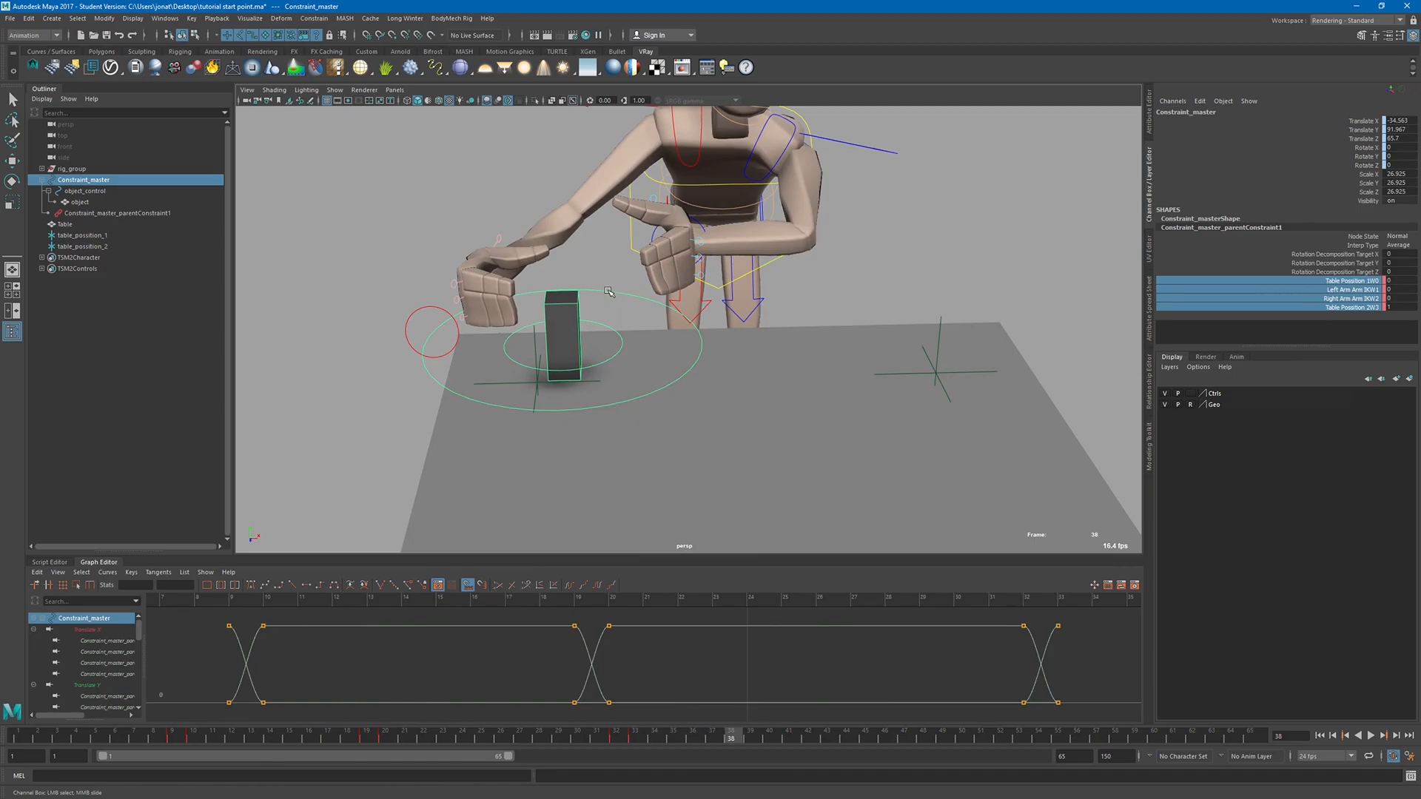
pyautogui.moveTo(736, 743); pyautogui.dragTo(695, 716)
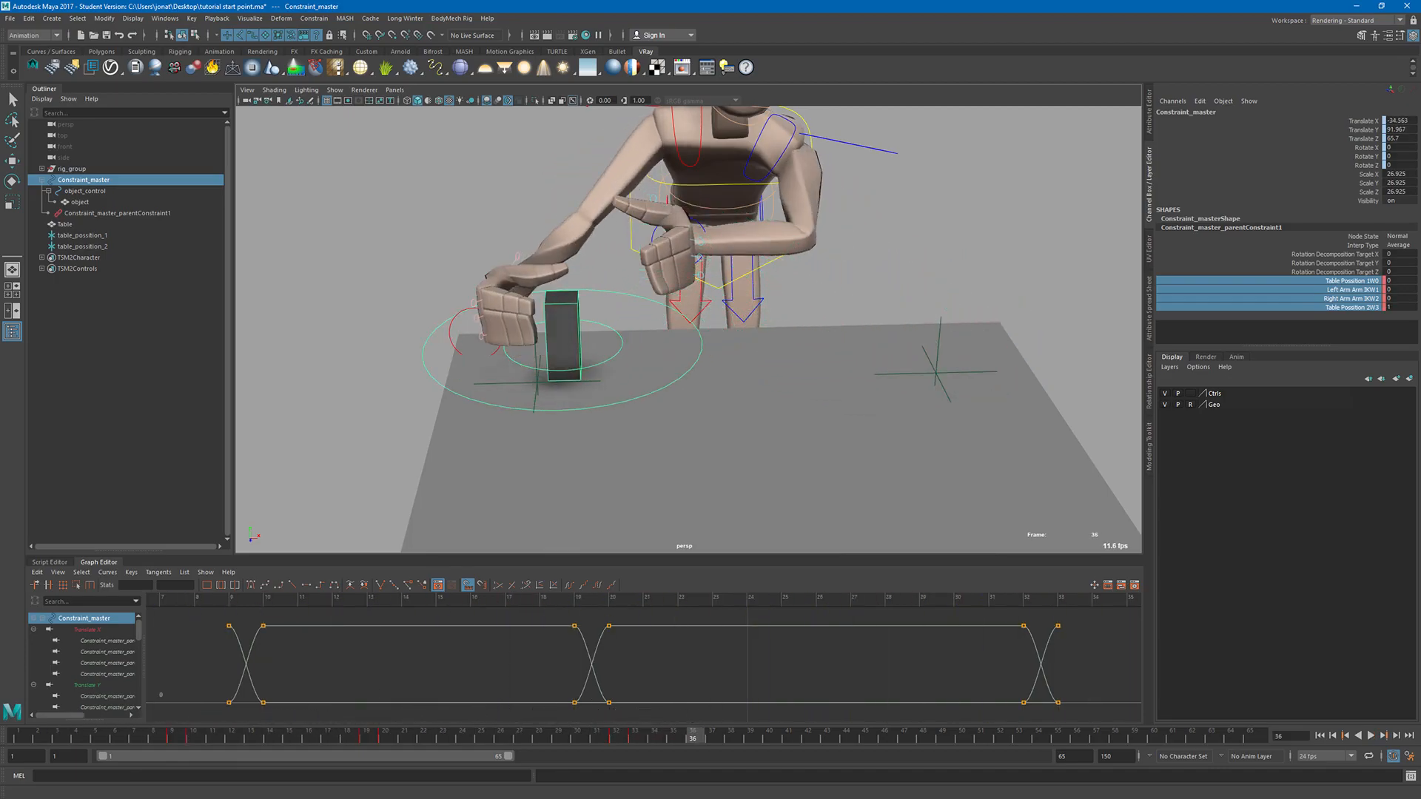